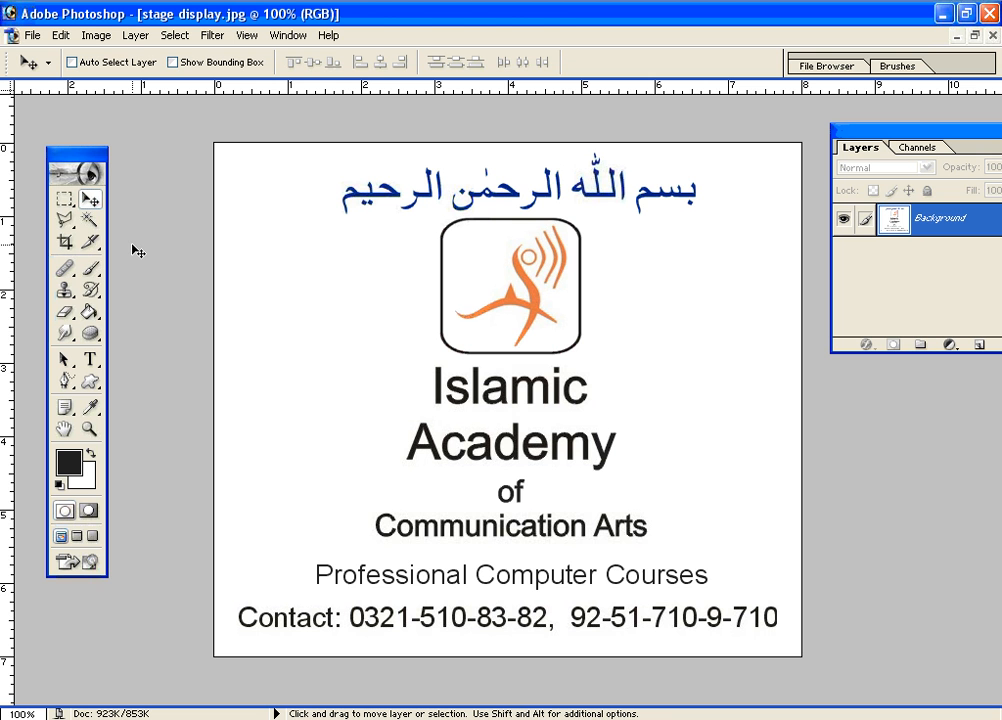
# Switch to the honey jar photo 100_8260 copy.jpg and examine its label at actual pixels, down to the Honey lettering.
pyautogui.hotkey('ctrl', 'shift', 'Tab')
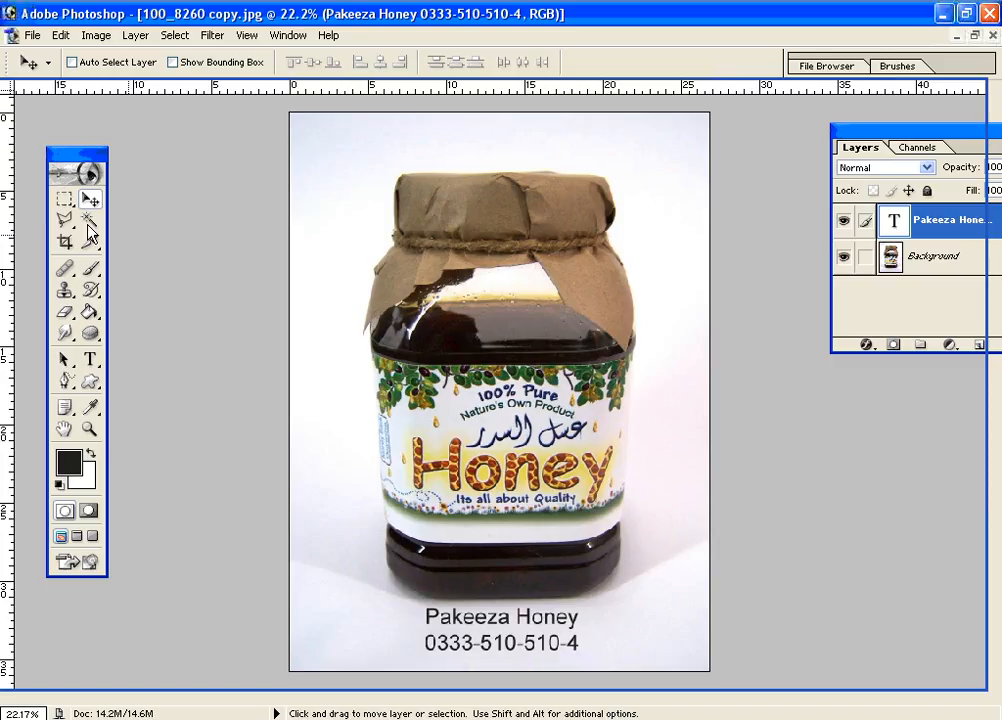
pyautogui.click(89, 429)
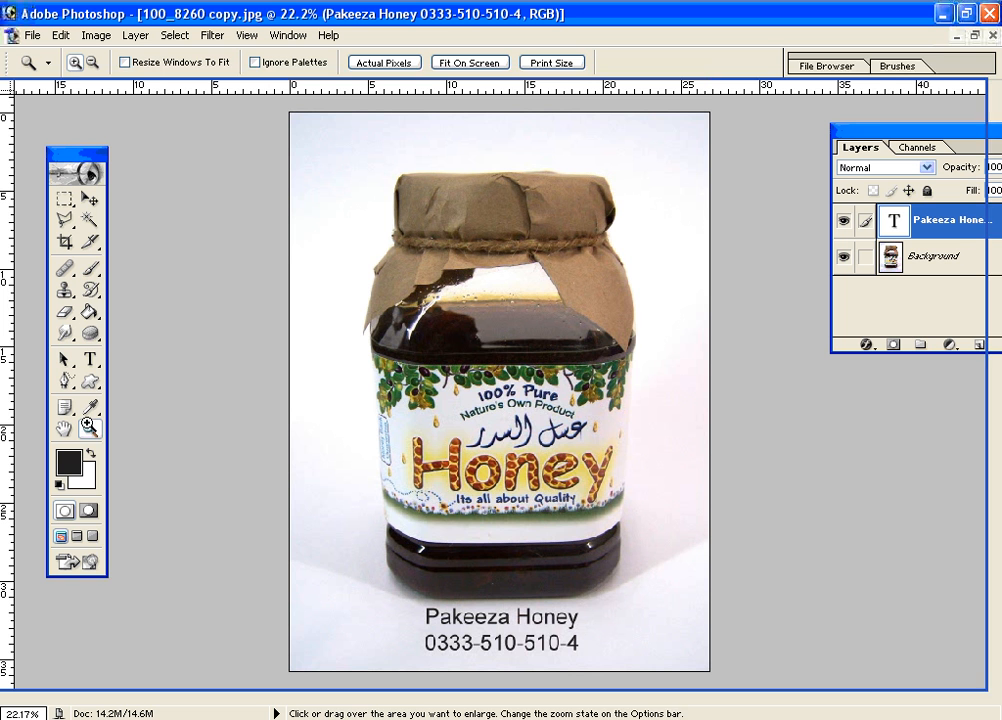
pyautogui.rightClick(490, 348)
pyautogui.click(528, 367)
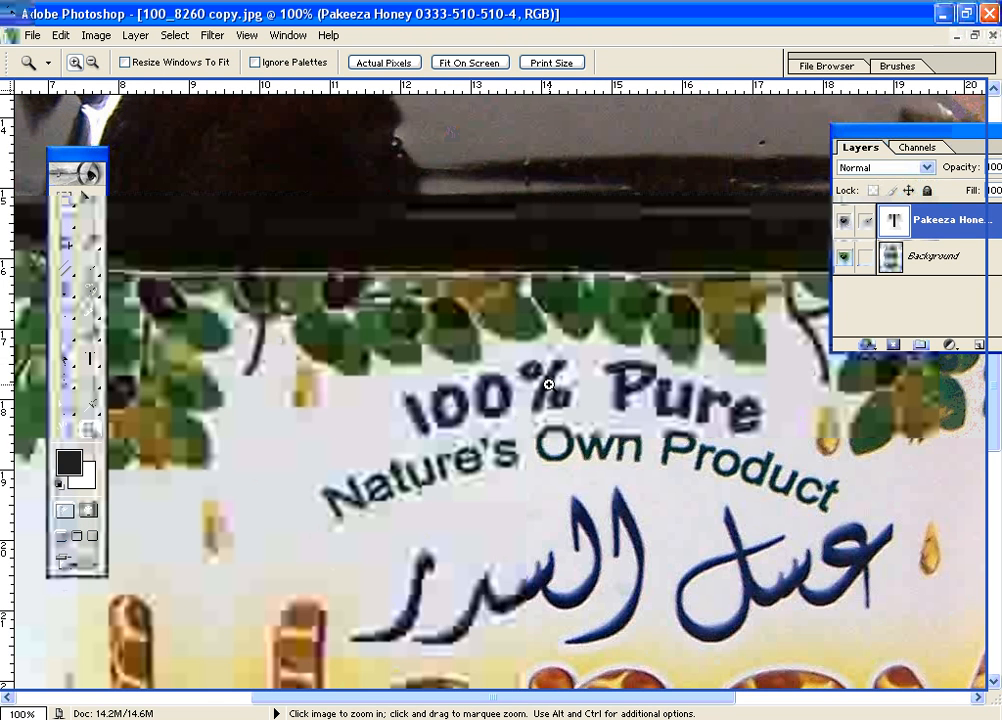
pyautogui.press('h')
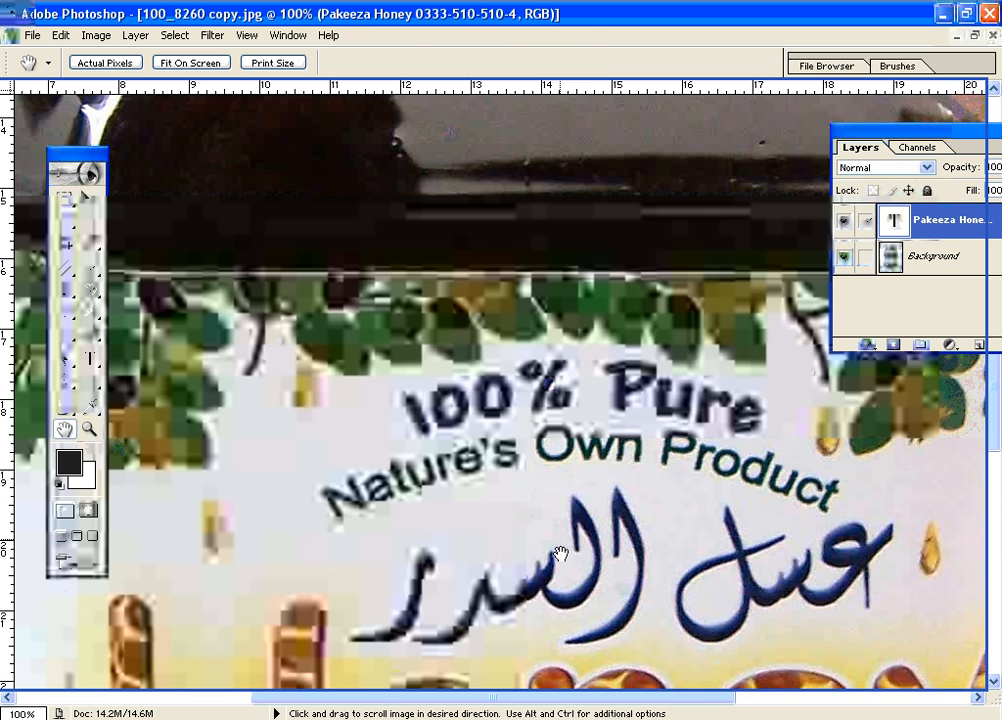
pyautogui.moveTo(560, 553); pyautogui.dragTo(553, 398)
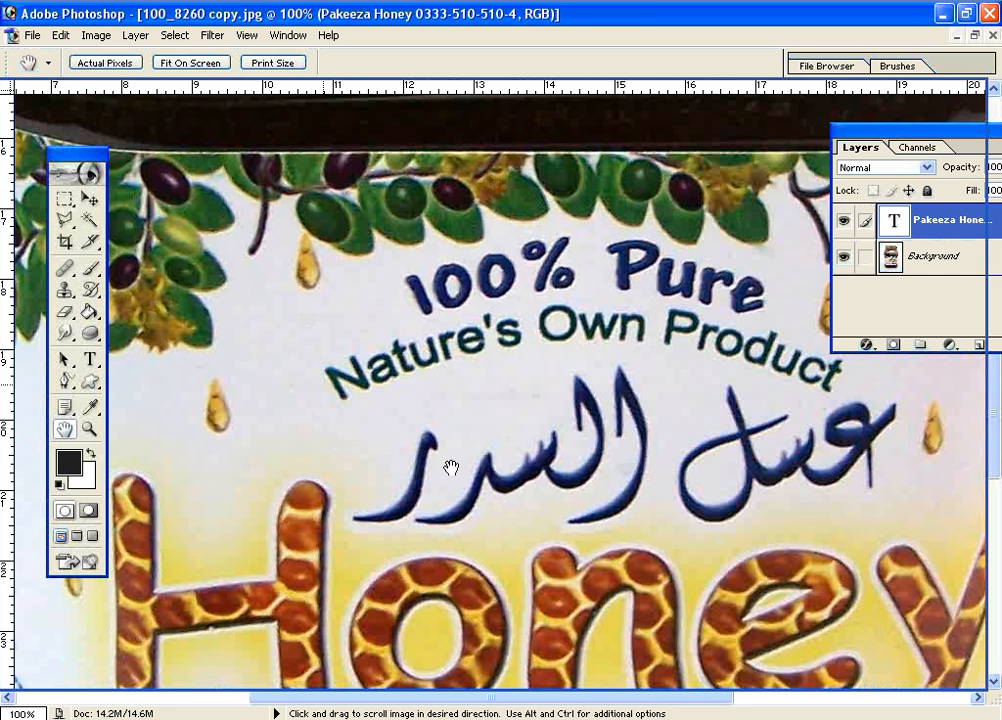
pyautogui.moveTo(451, 468); pyautogui.dragTo(471, 298)
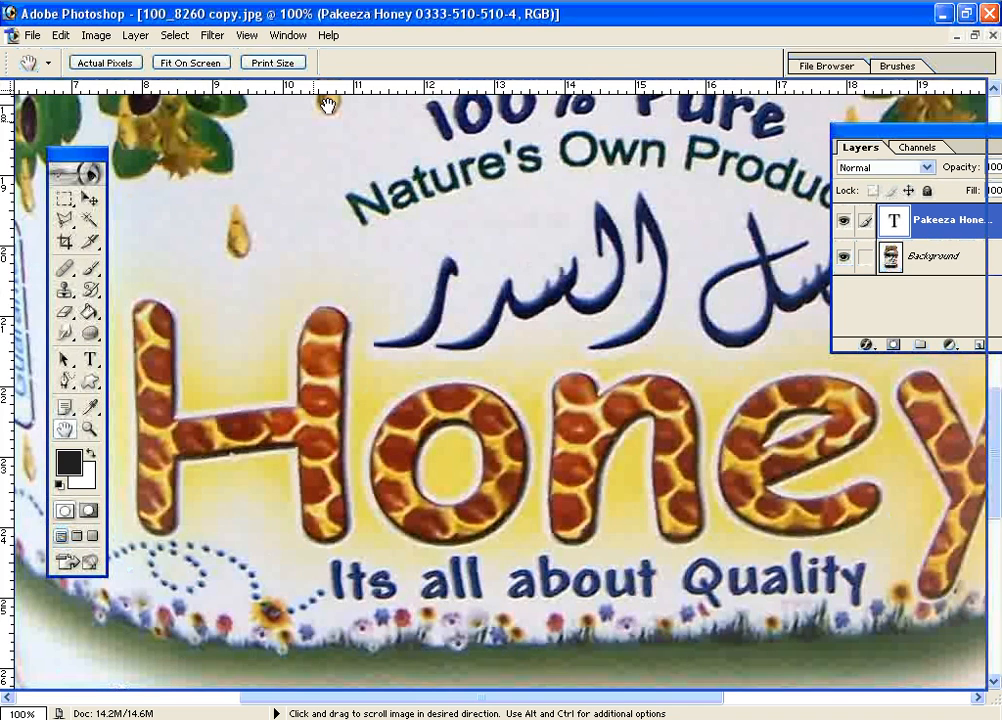
pyautogui.moveTo(508, 394); pyautogui.dragTo(331, 425)
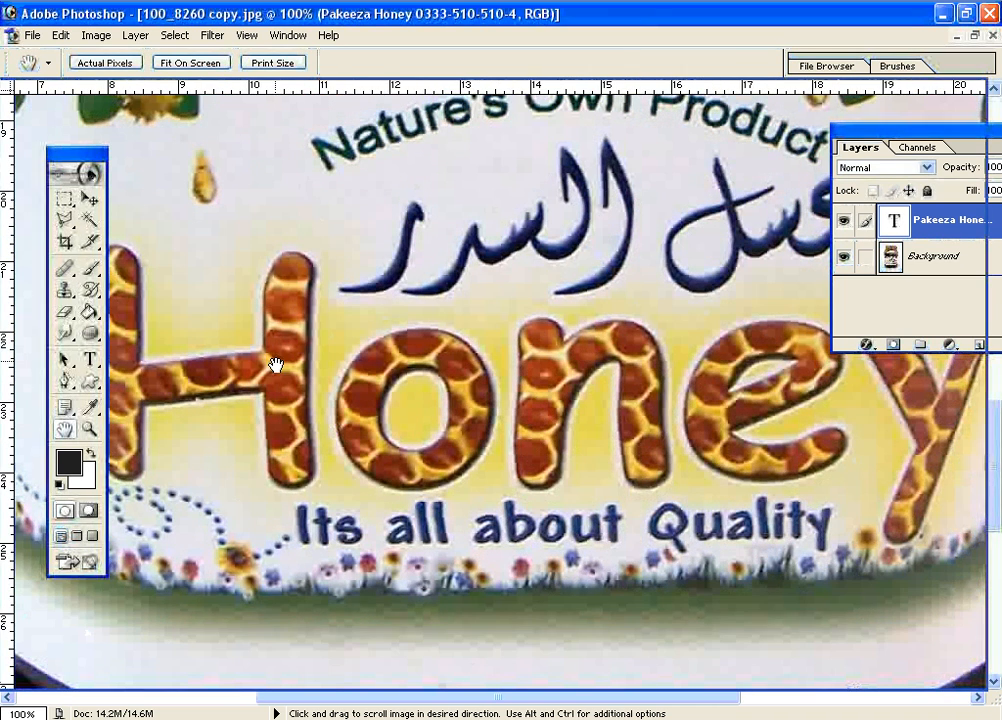
# Hide the palettes and inspect the jar's label at 100%, from the flower border up to the olive branches.
pyautogui.press('Tab')
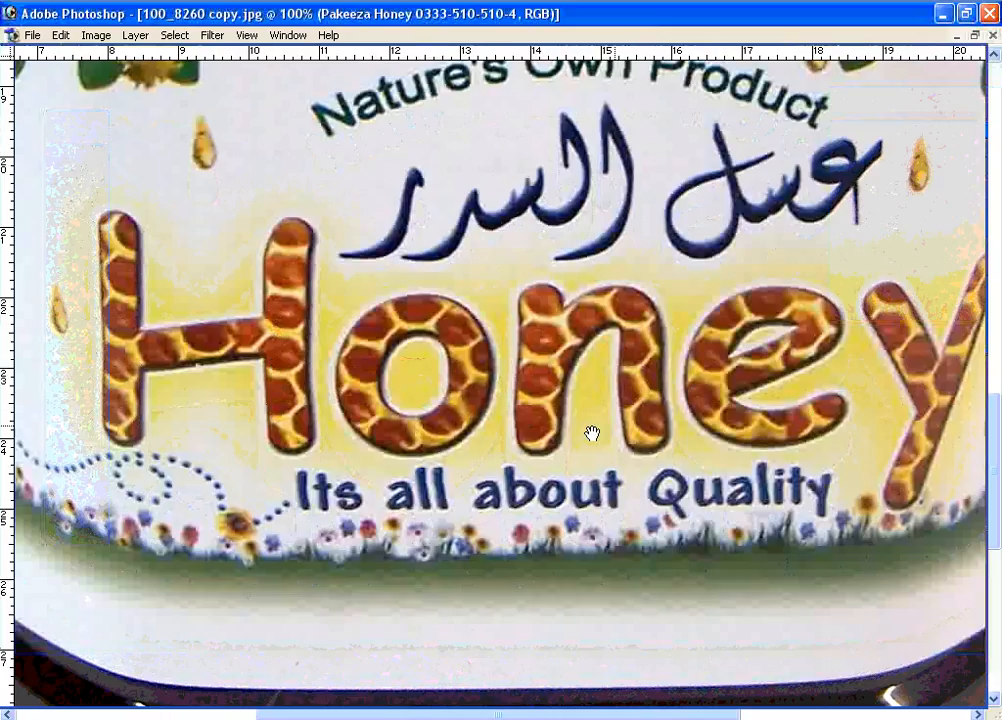
pyautogui.moveTo(618, 432); pyautogui.dragTo(578, 440)
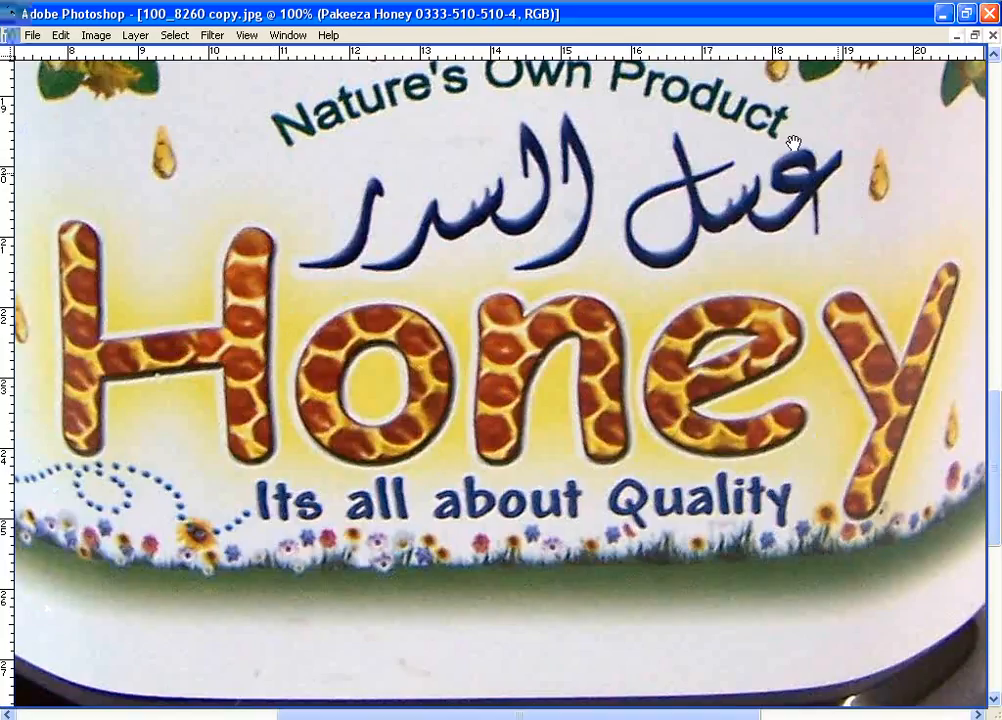
pyautogui.click(591, 546)
pyautogui.moveTo(591, 546); pyautogui.dragTo(402, 424)
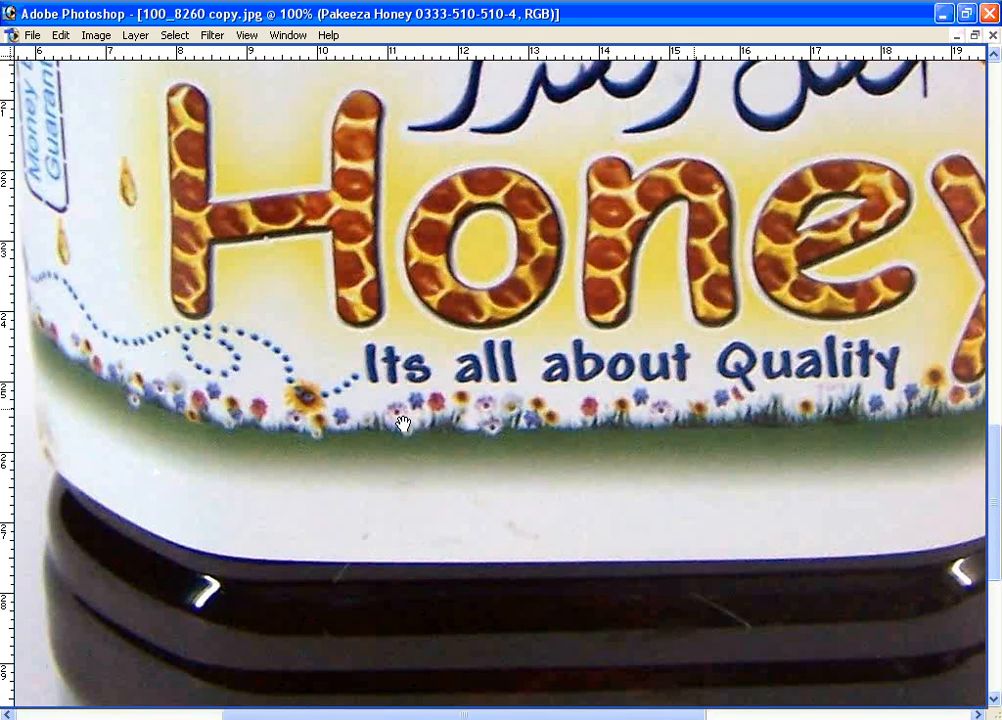
pyautogui.moveTo(819, 416); pyautogui.dragTo(647, 430)
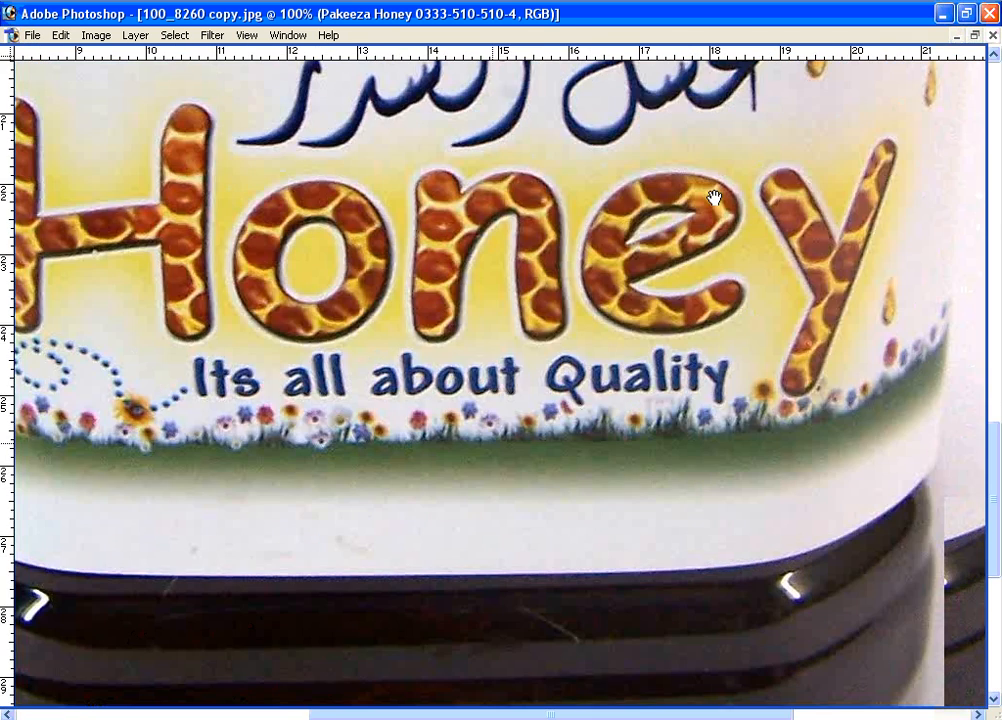
pyautogui.moveTo(939, 331); pyautogui.dragTo(671, 445)
pyautogui.moveTo(582, 147); pyautogui.dragTo(537, 402)
pyautogui.moveTo(406, 398); pyautogui.dragTo(797, 373)
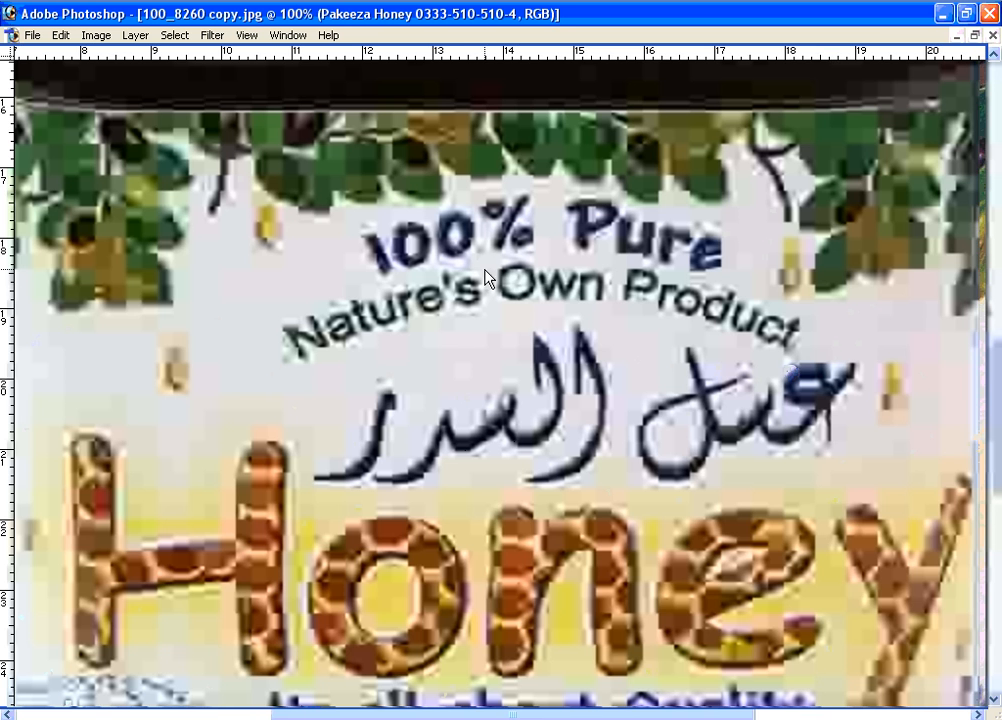
# Fit the whole honey jar photo on screen and show the palettes again.
pyautogui.rightClick(488, 276)
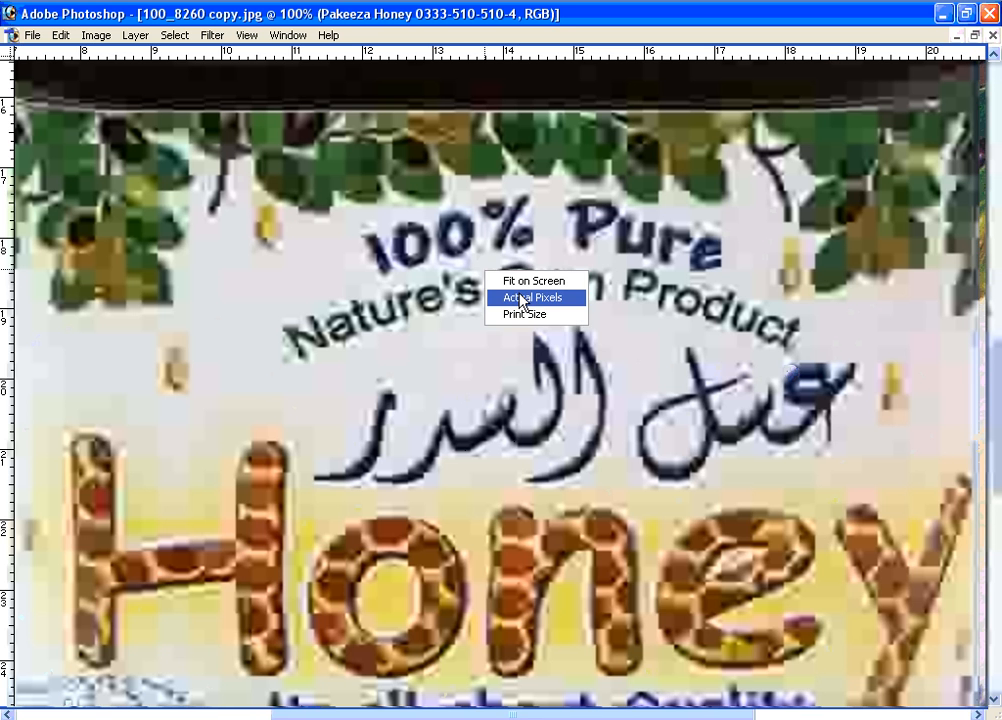
pyautogui.click(521, 298)
pyautogui.rightClick(519, 298)
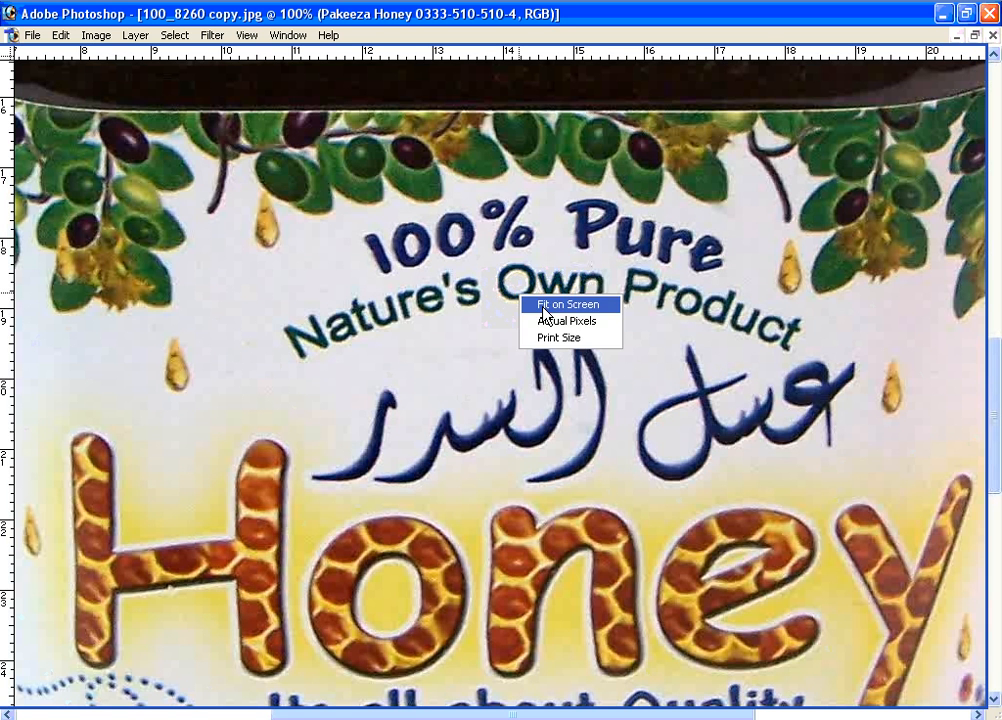
pyautogui.click(537, 305)
pyautogui.press('Tab')
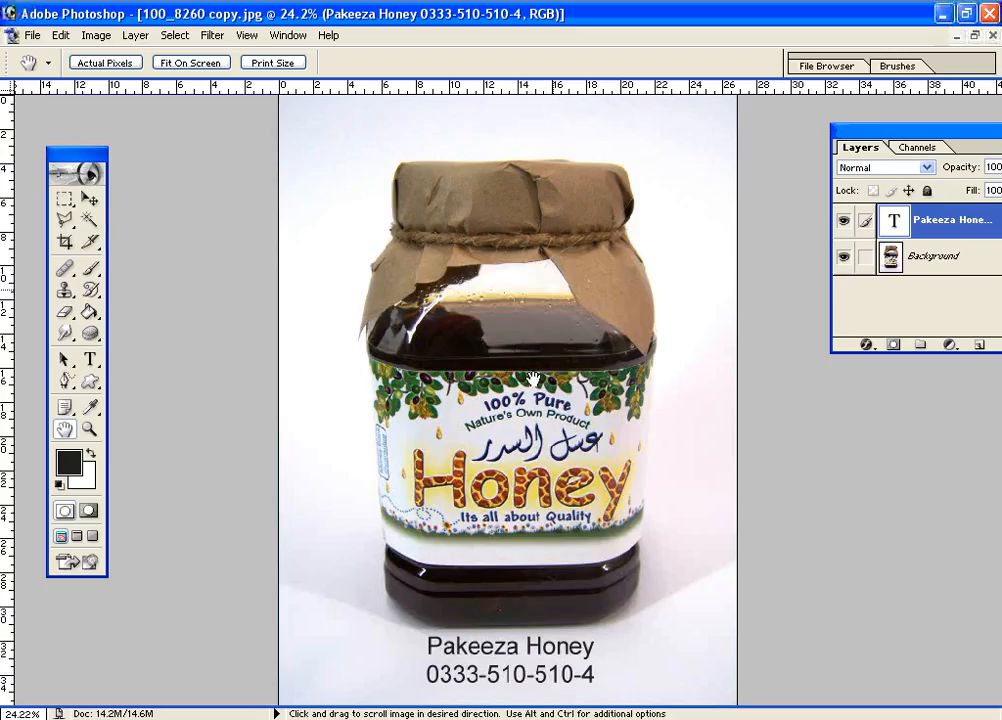
# Switch to Berry small label 2X5 copy.tif, move the Layers palette off the artwork and show the label at actual pixels.
pyautogui.hotkey('ctrl', 'Tab')
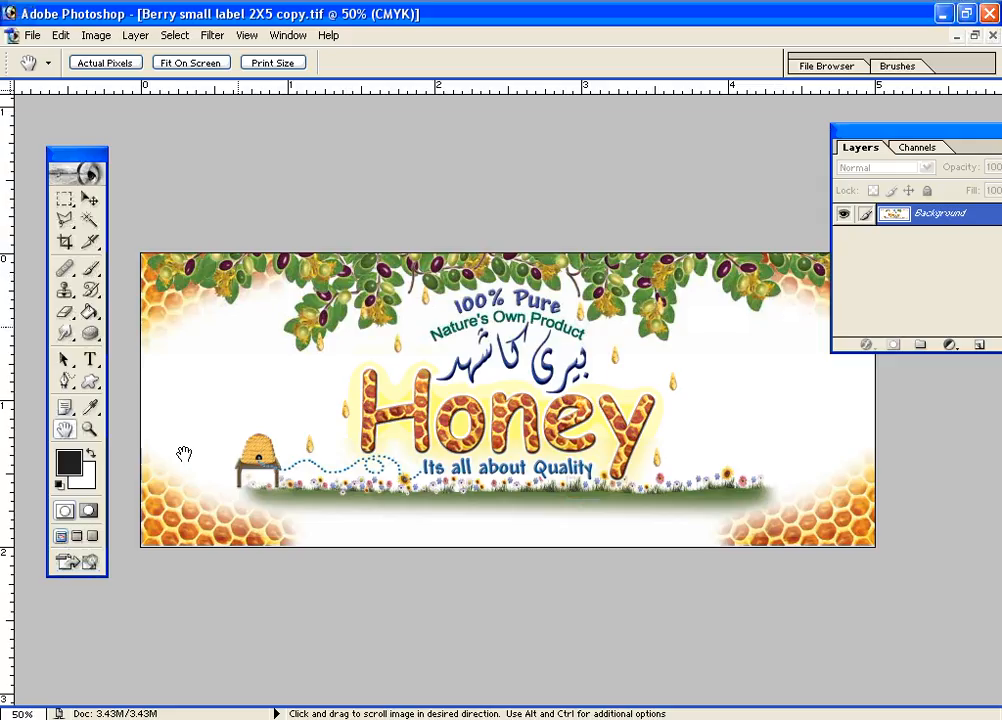
pyautogui.moveTo(848, 140); pyautogui.dragTo(955, 140)
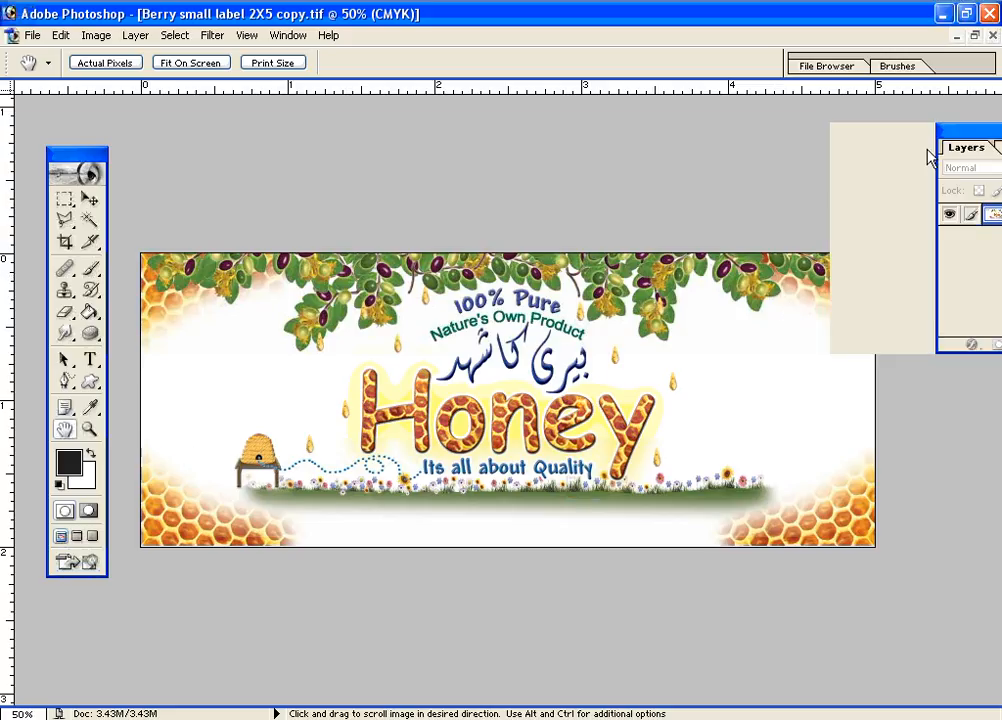
pyautogui.rightClick(510, 378)
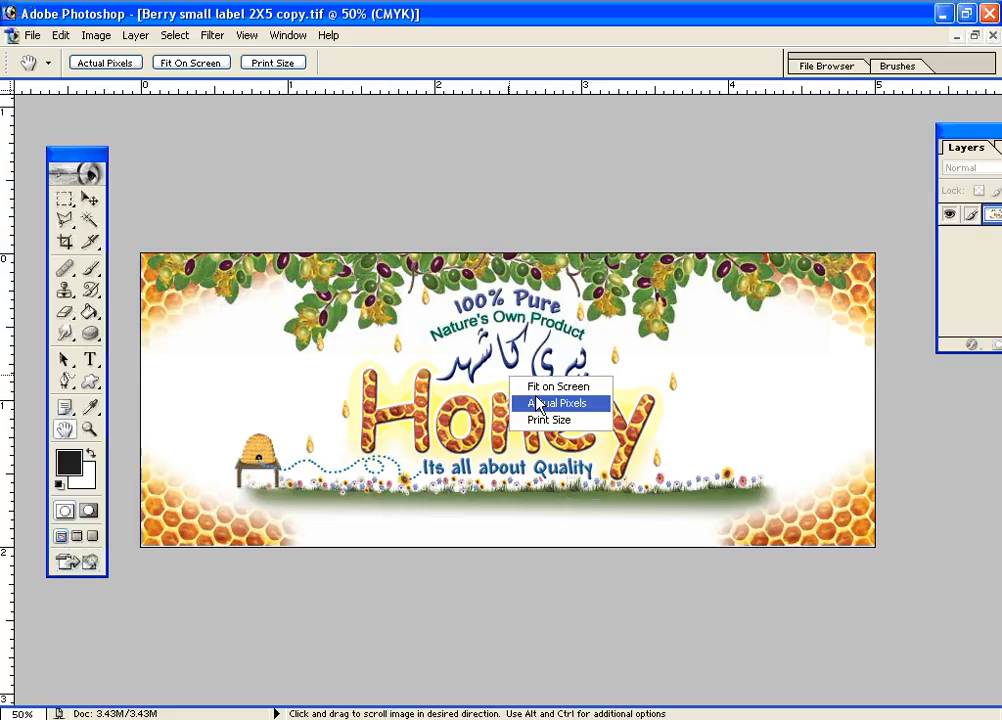
pyautogui.click(540, 404)
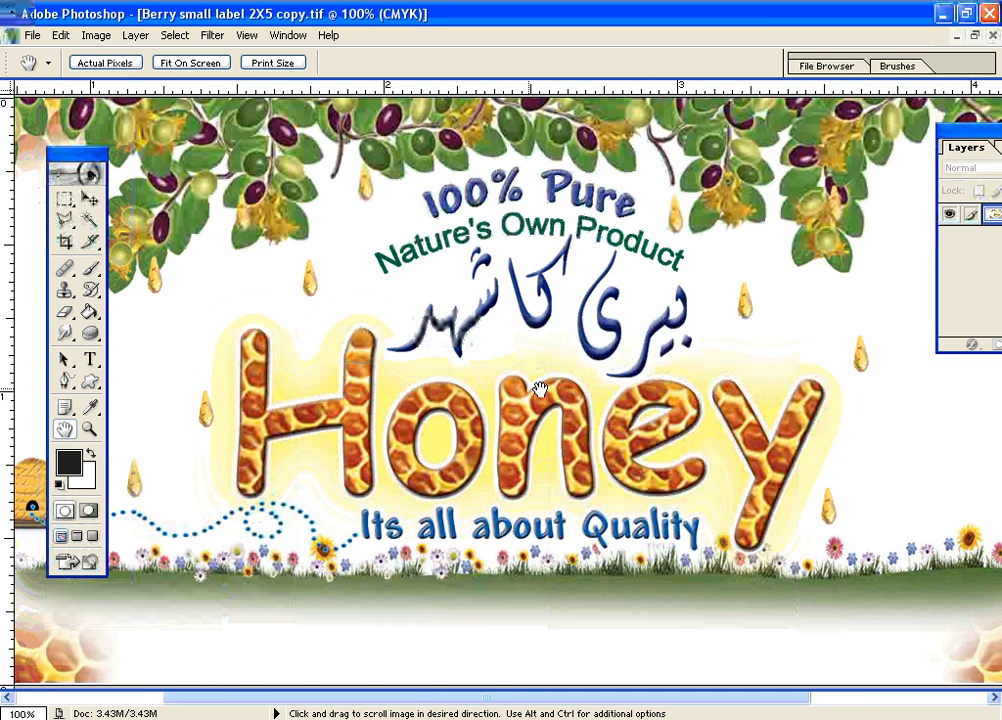
# Examine the berry honey label at 100% from the beehive to the opposite honeycomb corner, and fit it on screen.
pyautogui.moveTo(576, 388); pyautogui.dragTo(615, 398)
pyautogui.moveTo(550, 398); pyautogui.dragTo(417, 396)
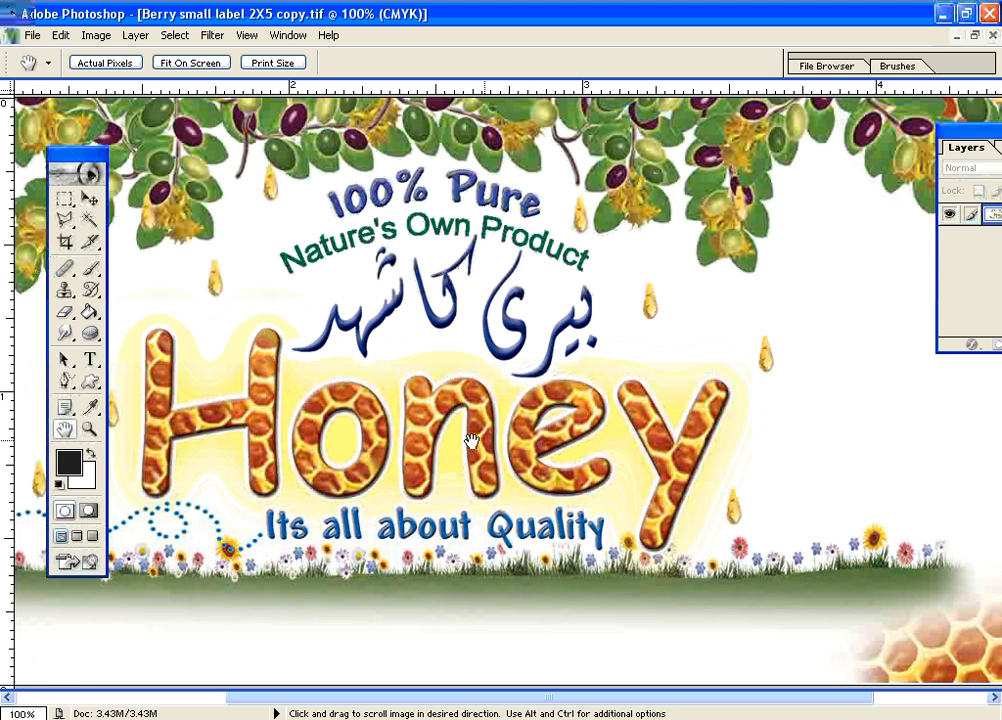
pyautogui.moveTo(495, 440); pyautogui.dragTo(746, 437)
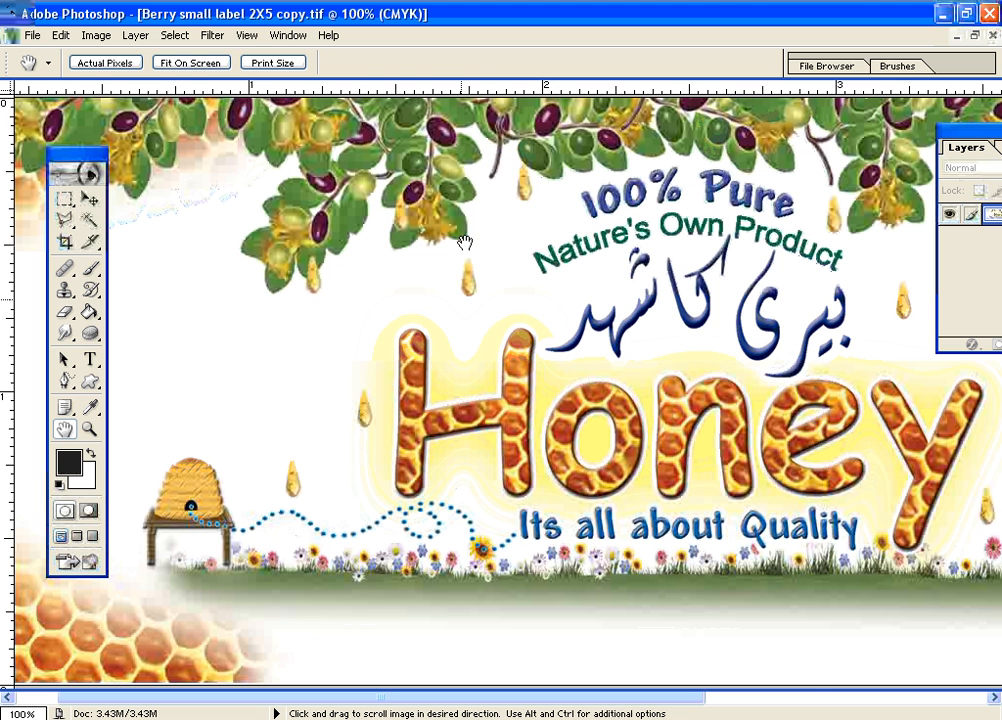
pyautogui.moveTo(528, 325); pyautogui.dragTo(112, 456)
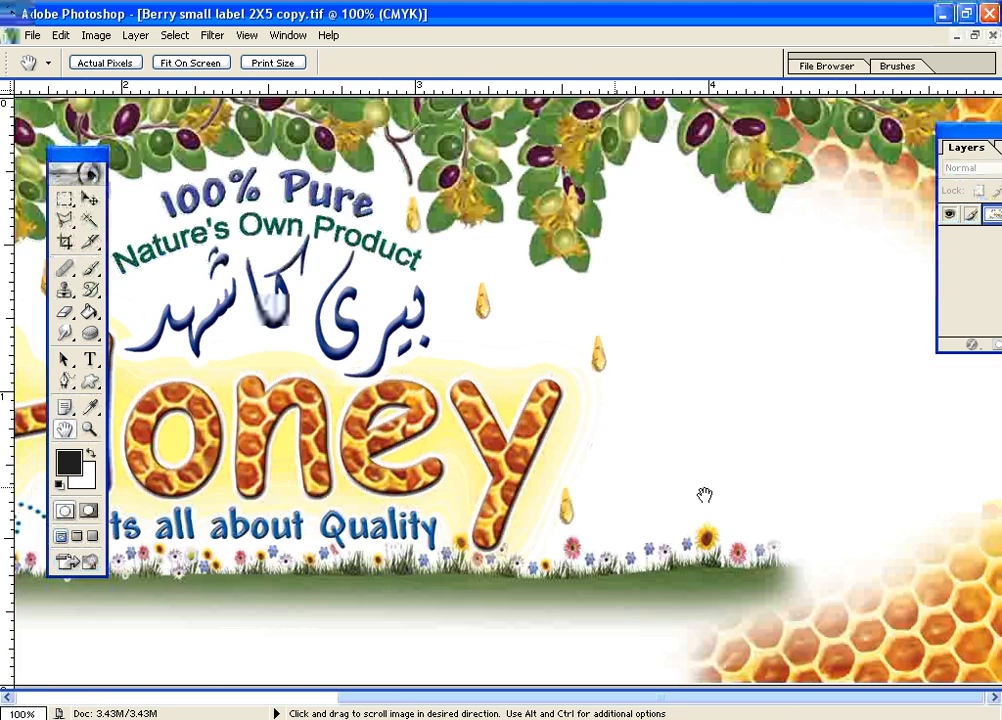
pyautogui.moveTo(566, 478); pyautogui.dragTo(853, 472)
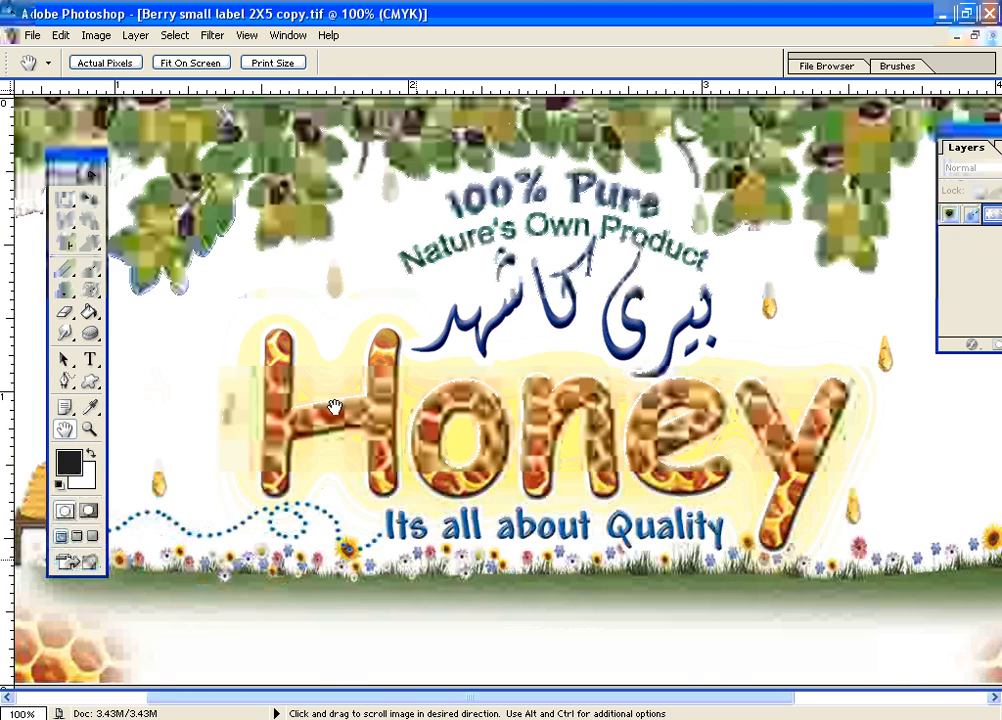
pyautogui.moveTo(333, 407); pyautogui.dragTo(597, 362)
pyautogui.moveTo(814, 370); pyautogui.dragTo(403, 385)
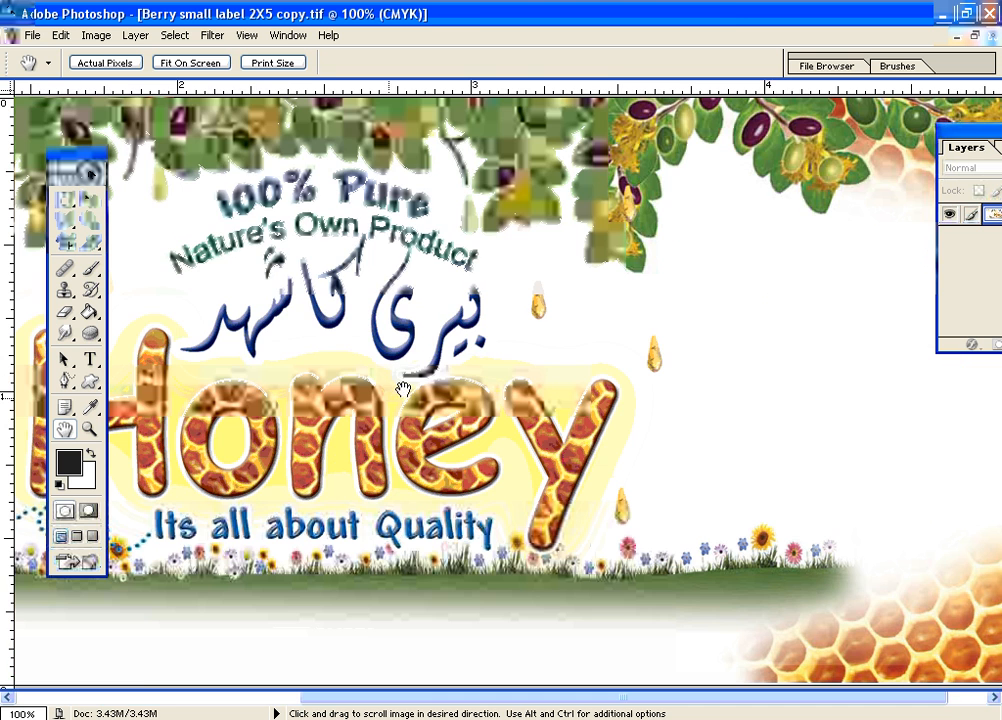
pyautogui.rightClick(529, 345)
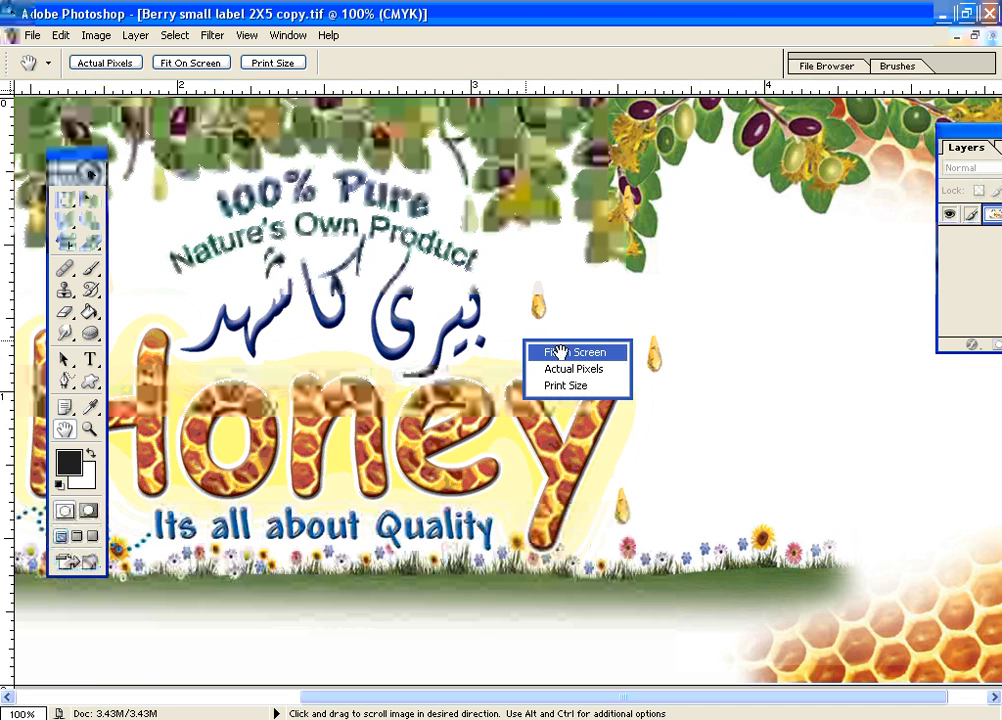
pyautogui.click(532, 351)
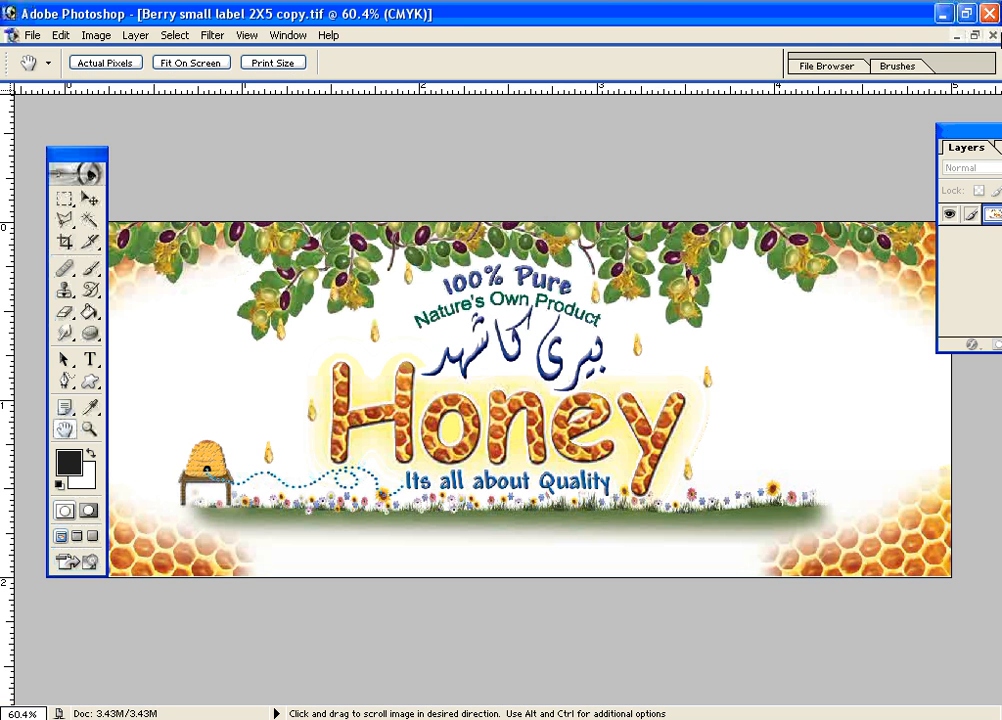
# Close the berry label, the honey jar photo and the stage display image.
pyautogui.click(991, 35)
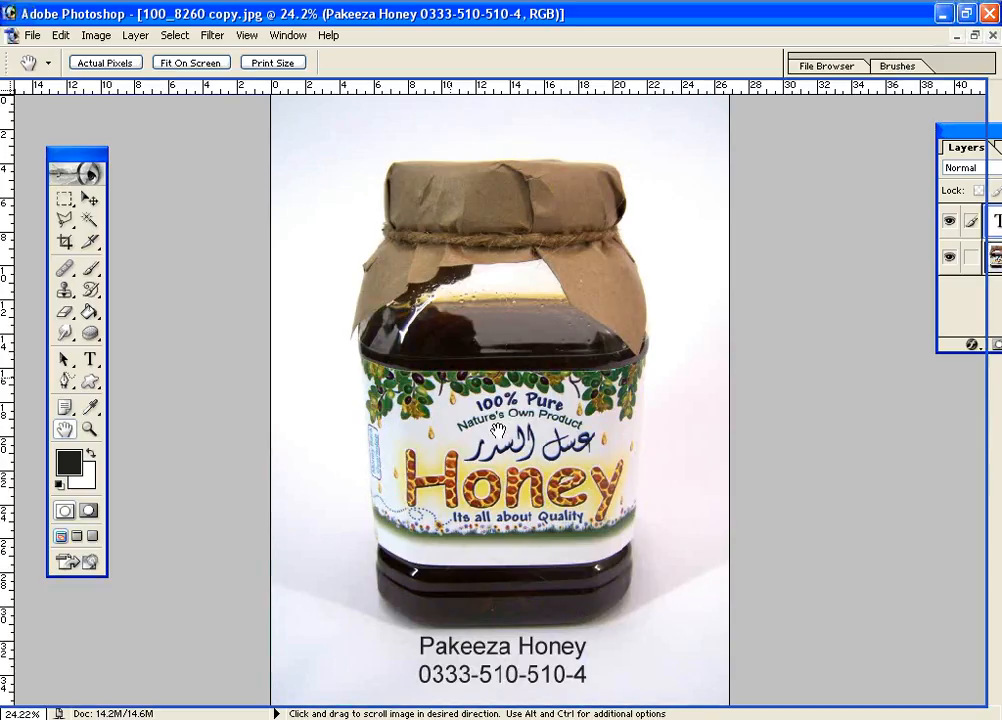
pyautogui.click(993, 36)
pyautogui.click(508, 295)
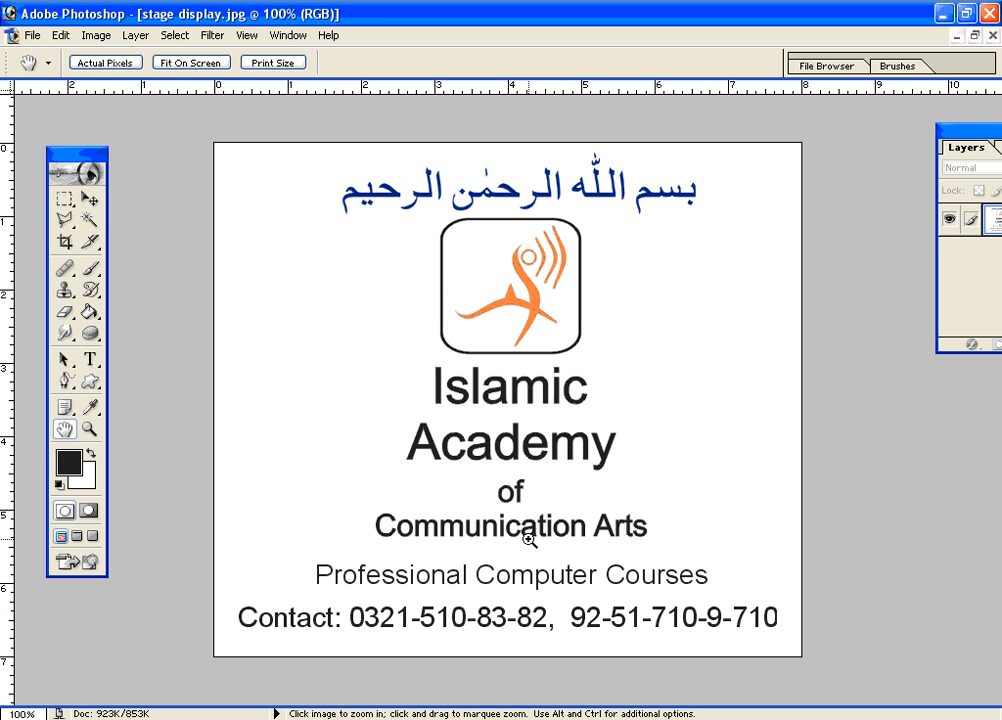
pyautogui.hotkey('ctrl', 'w')
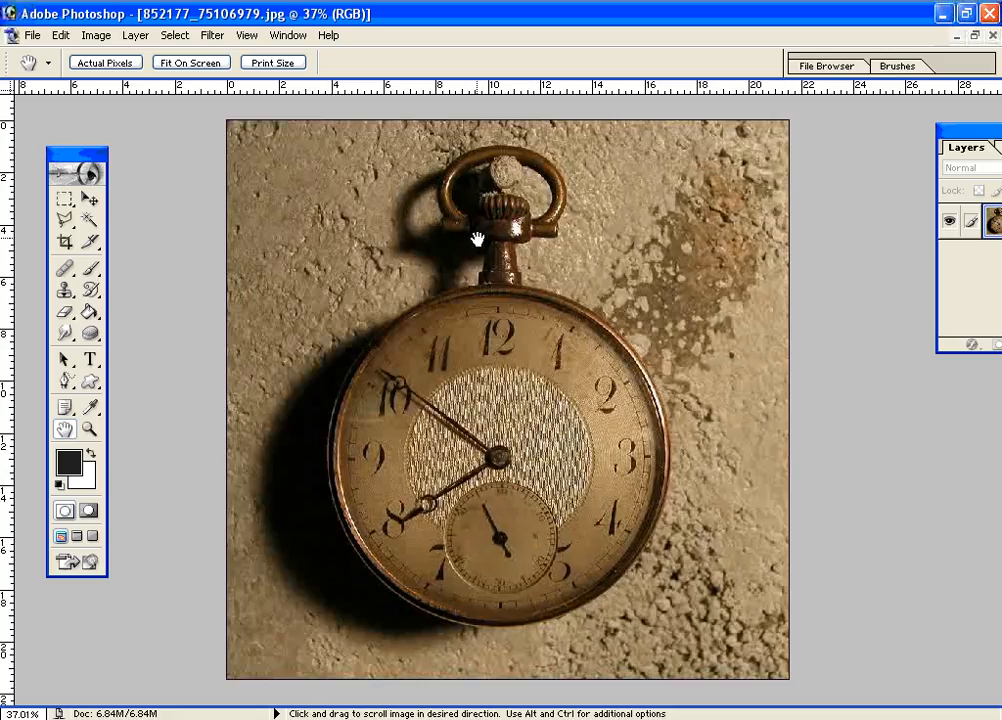
# Inspect the pocket watch photo's dial at actual pixels and fit the photo back on screen.
pyautogui.rightClick(482, 343)
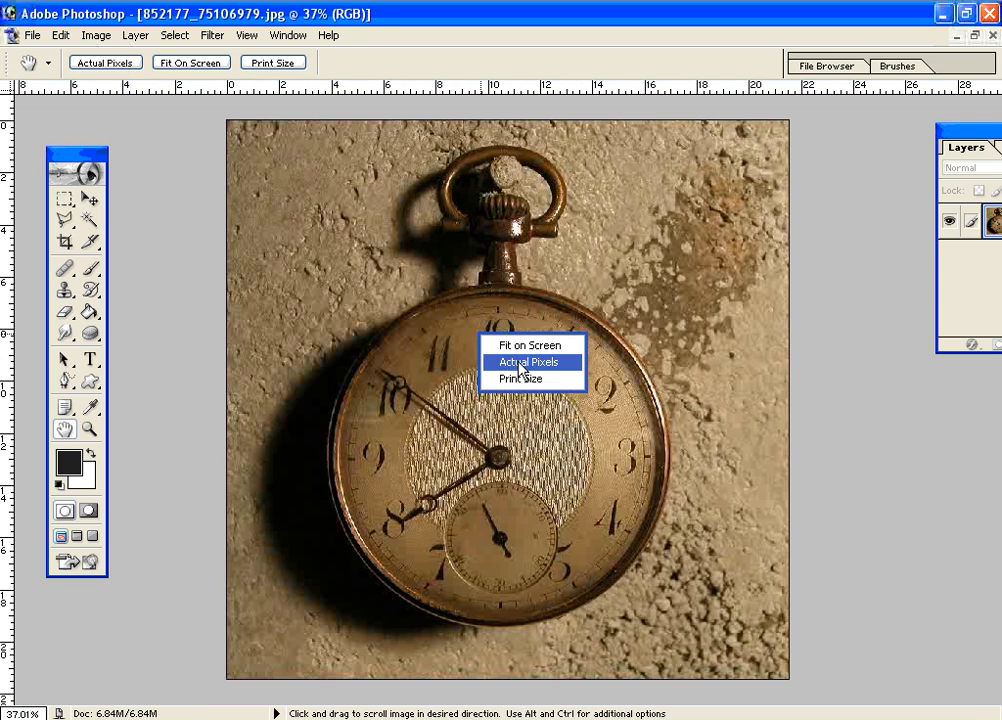
pyautogui.click(519, 369)
pyautogui.moveTo(426, 447); pyautogui.dragTo(531, 594)
pyautogui.rightClick(535, 316)
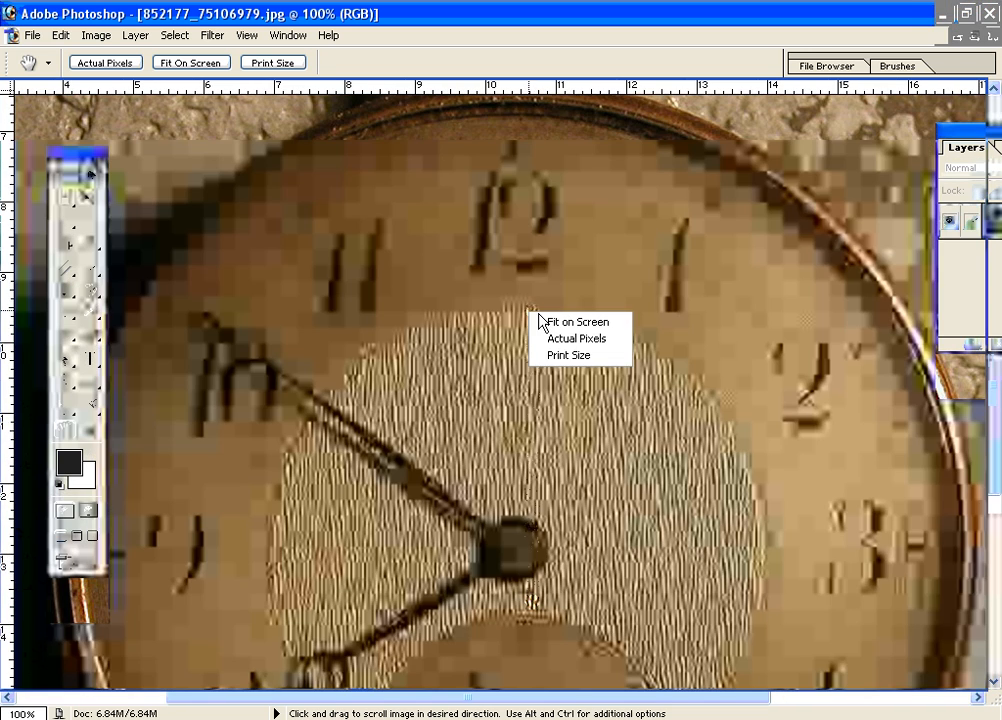
pyautogui.click(548, 323)
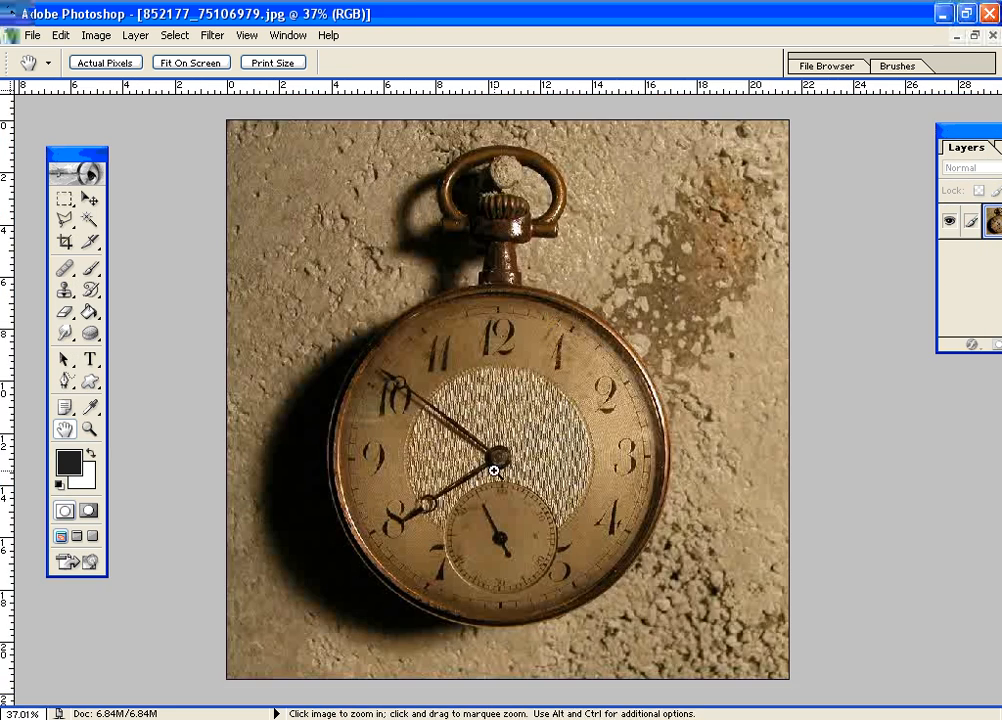
# Switch to the minaret sunset photo 768932_70228282.jpg and examine the tower down to its base at actual pixels.
pyautogui.hotkey('ctrl', 'Tab')
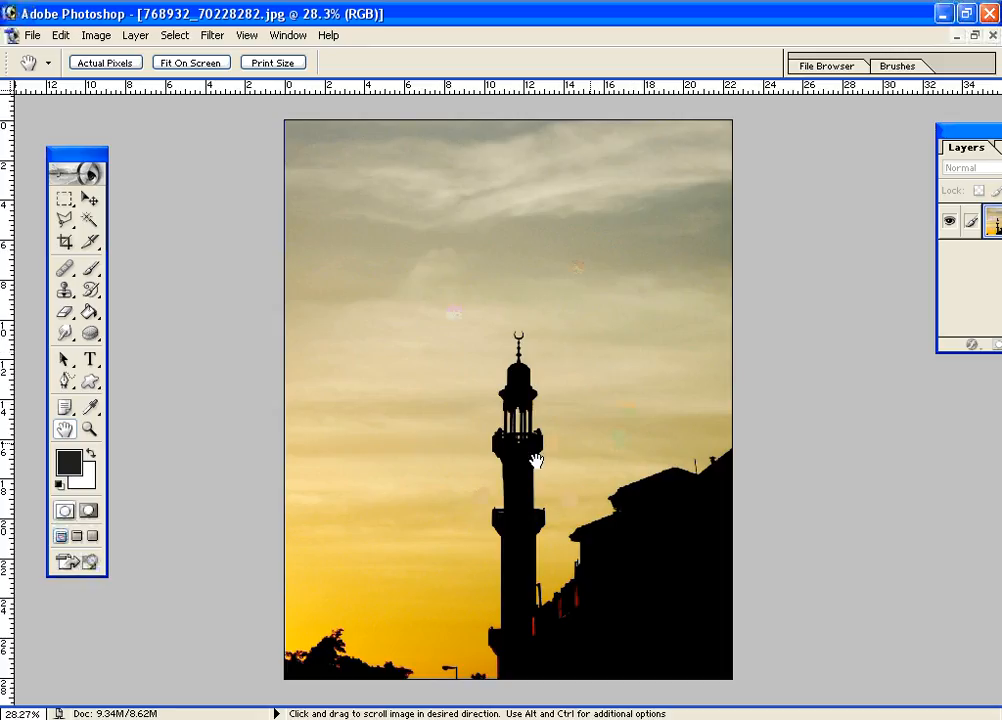
pyautogui.rightClick(509, 437)
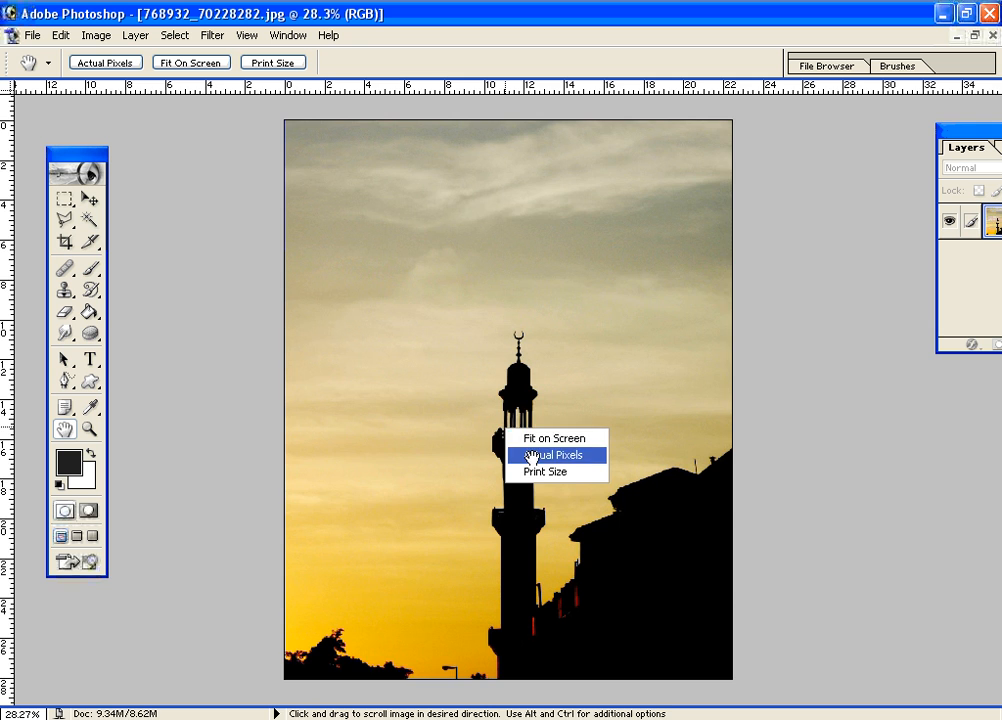
pyautogui.click(530, 458)
pyautogui.moveTo(514, 242); pyautogui.dragTo(519, 237)
pyautogui.moveTo(550, 662); pyautogui.dragTo(525, 262)
pyautogui.moveTo(525, 479); pyautogui.dragTo(532, 212)
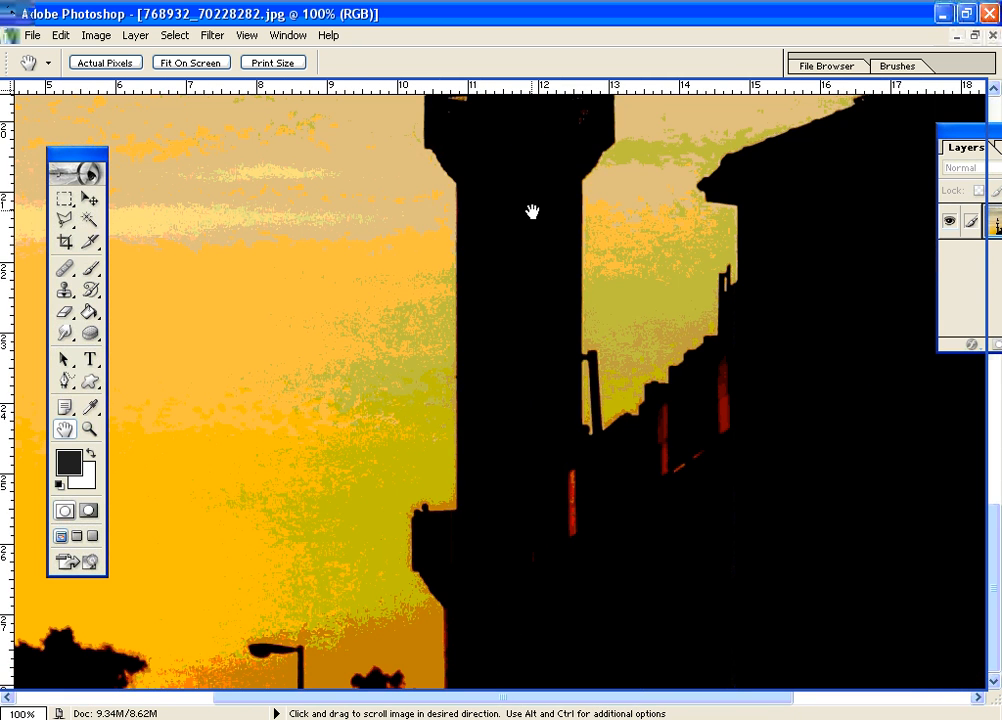
# Fit the minaret sunset photo on screen and switch to the pocket watch photo.
pyautogui.rightClick(532, 218)
pyautogui.click(560, 222)
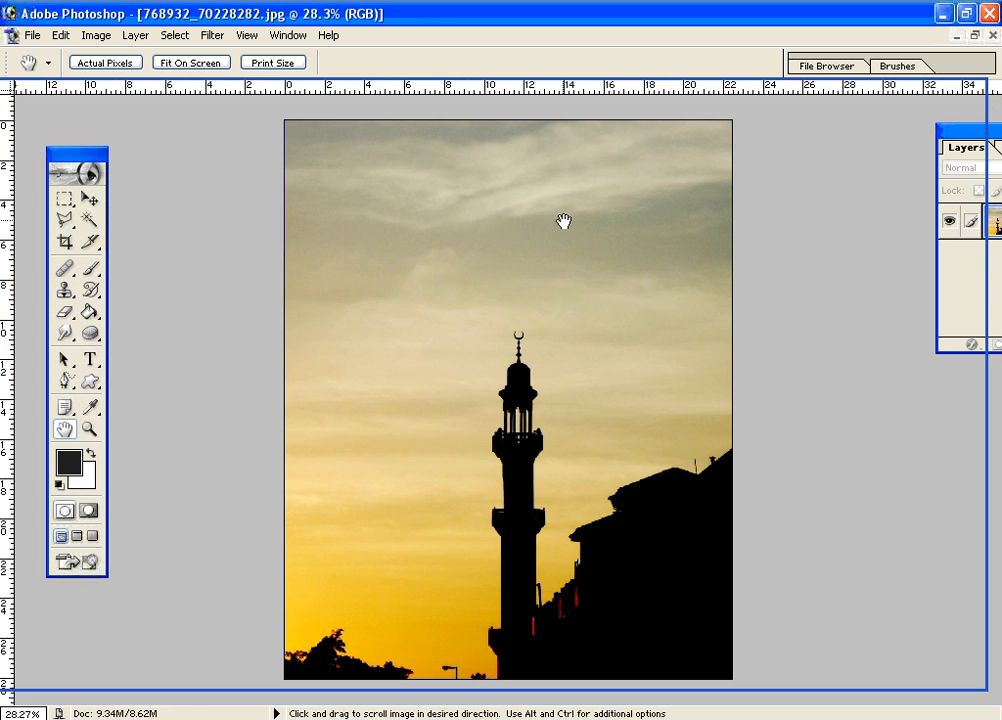
pyautogui.hotkey('ctrl', 'Tab')
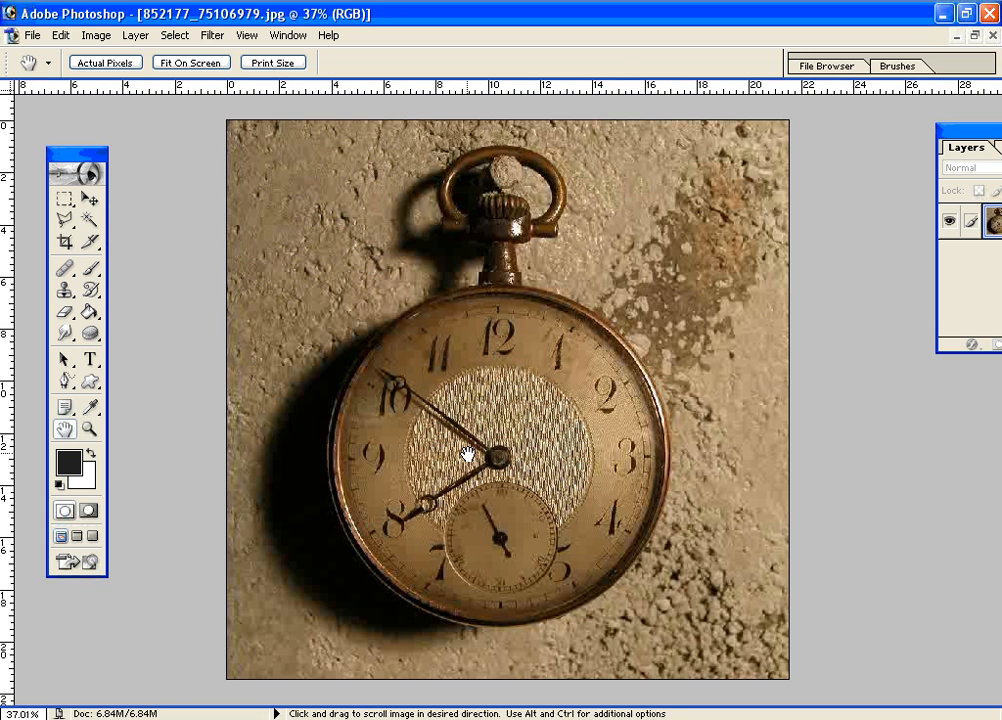
# Inspect the pocket watch photo from the dial upward at actual pixels and fit it back on screen.
pyautogui.rightClick(482, 411)
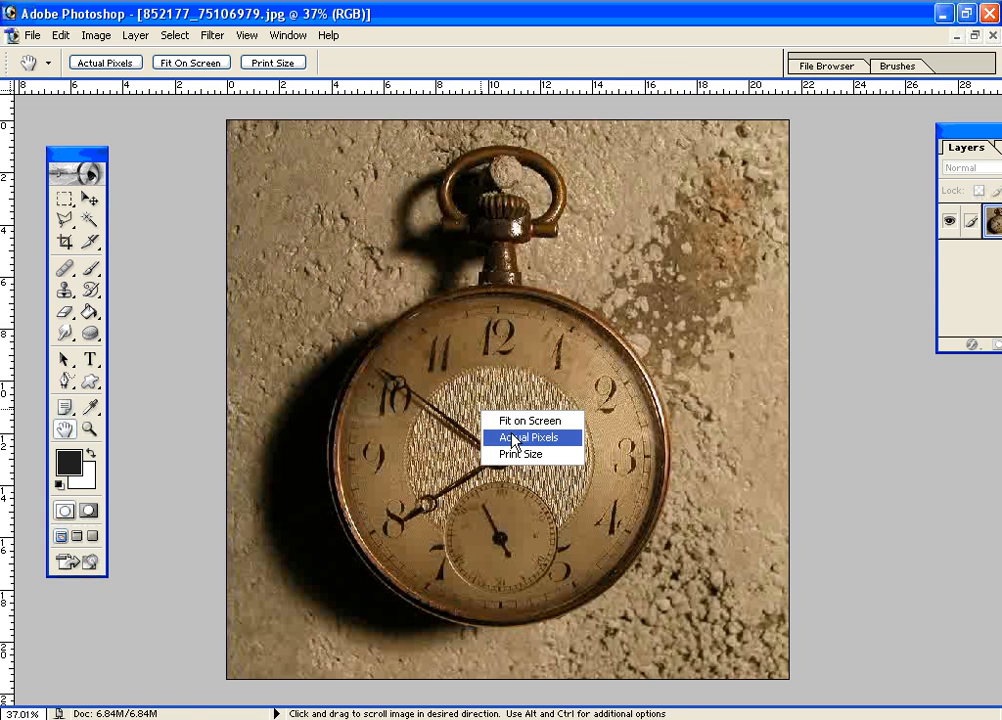
pyautogui.click(506, 437)
pyautogui.moveTo(459, 548); pyautogui.dragTo(559, 582)
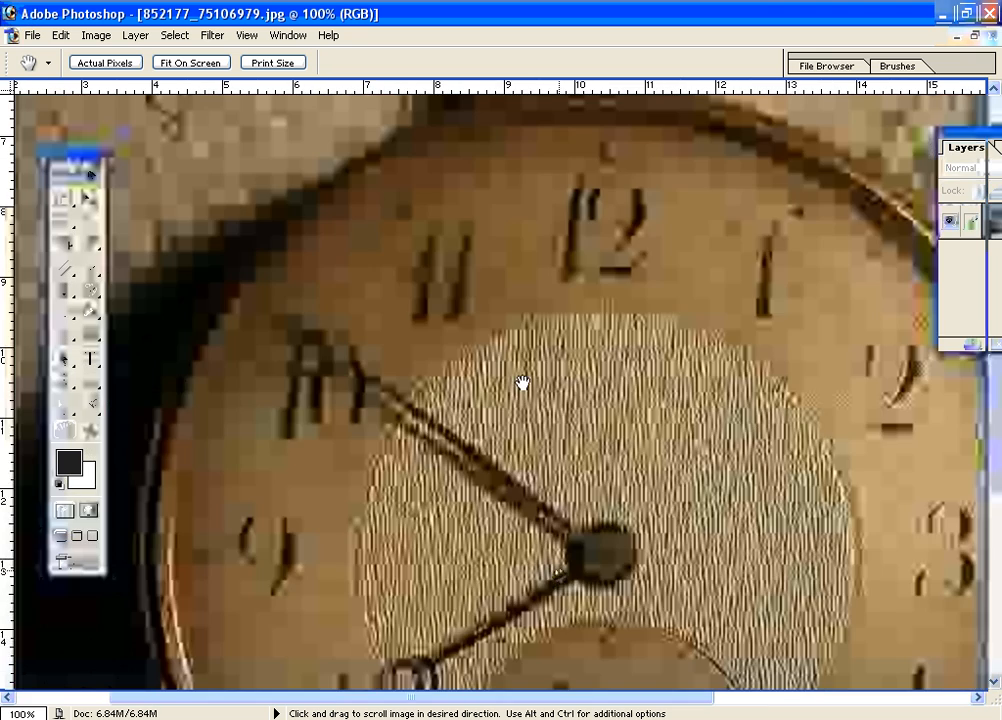
pyautogui.moveTo(554, 329); pyautogui.dragTo(640, 625)
pyautogui.hotkey('ctrl', '0')
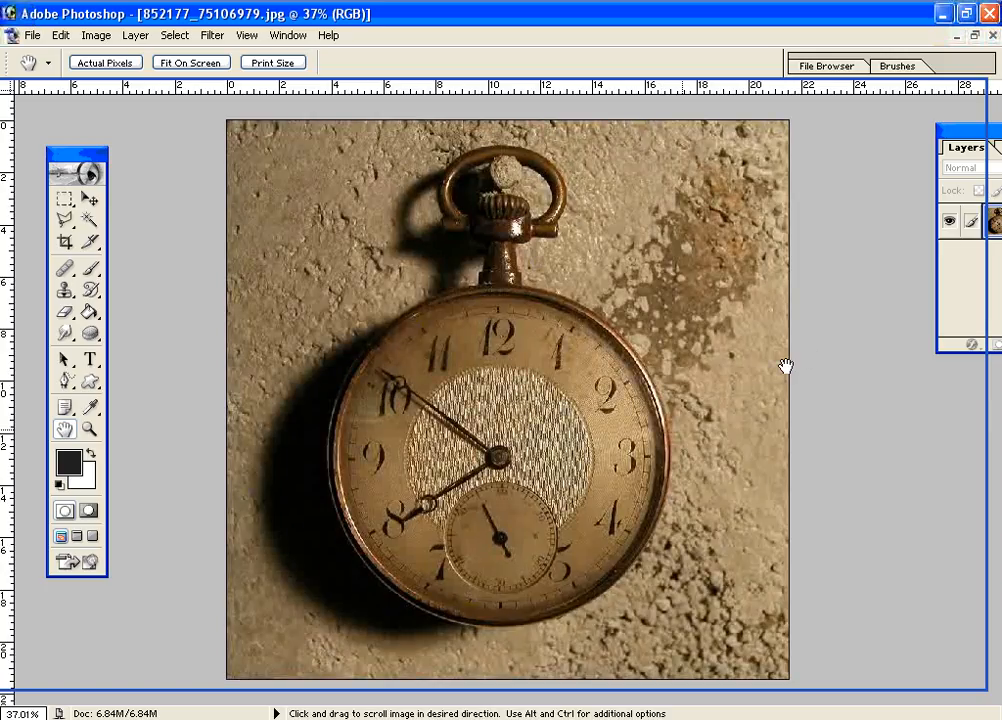
# Cycle through the stage display image and the minaret sunset photo back to the pocket watch photo 852177_75106979.jpg.
pyautogui.press('z')
pyautogui.hotkey('ctrl', 'Tab')
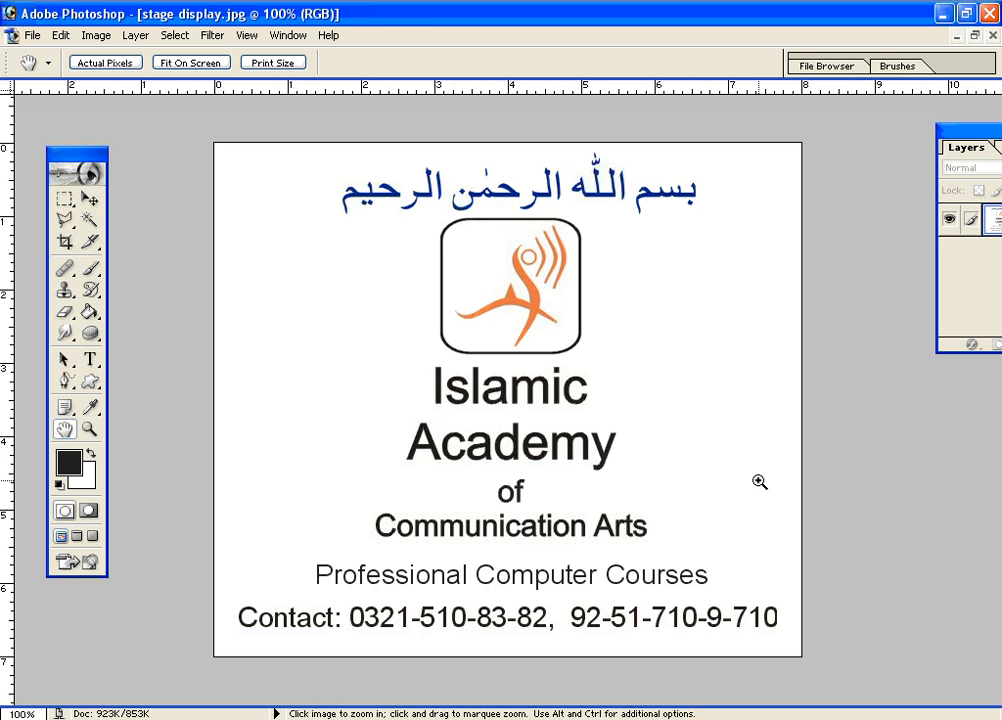
pyautogui.hotkey('ctrl', 'Tab')
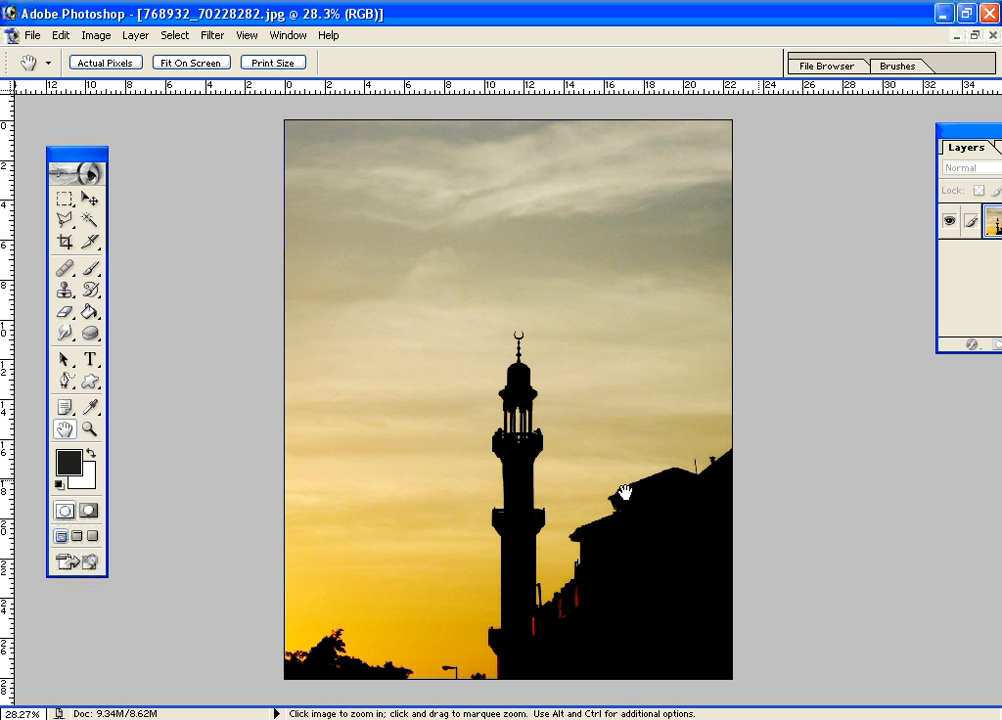
pyautogui.hotkey('ctrl', 'Tab')
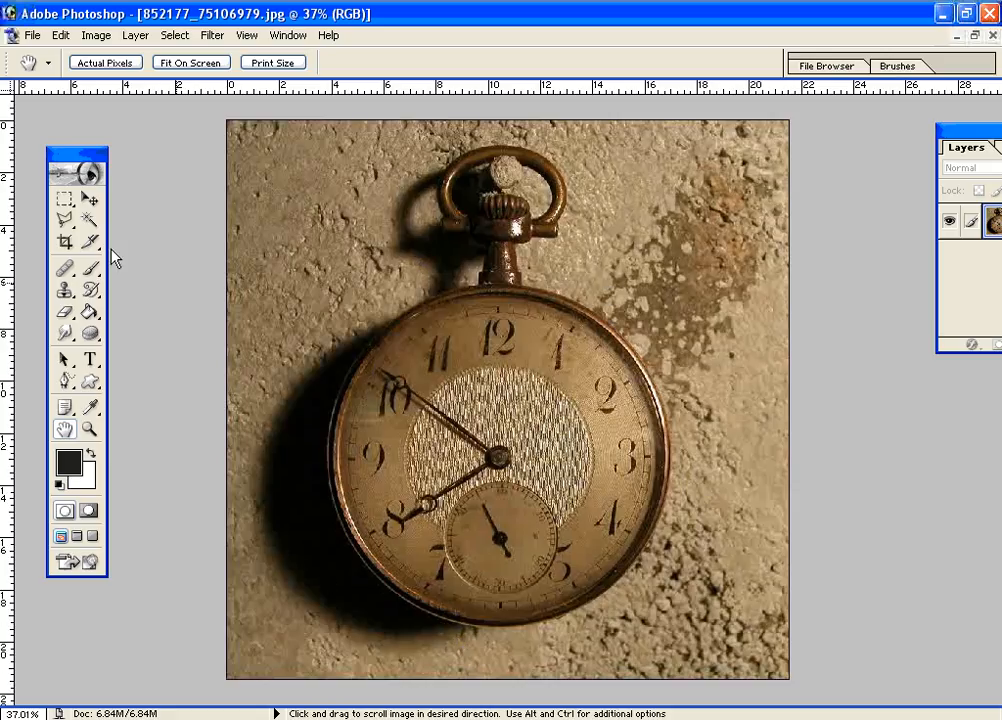
# Select the watch's round case with the Elliptical Marquee tool, drawing outward from the dial's centre to the metal rim.
pyautogui.click(65, 199)
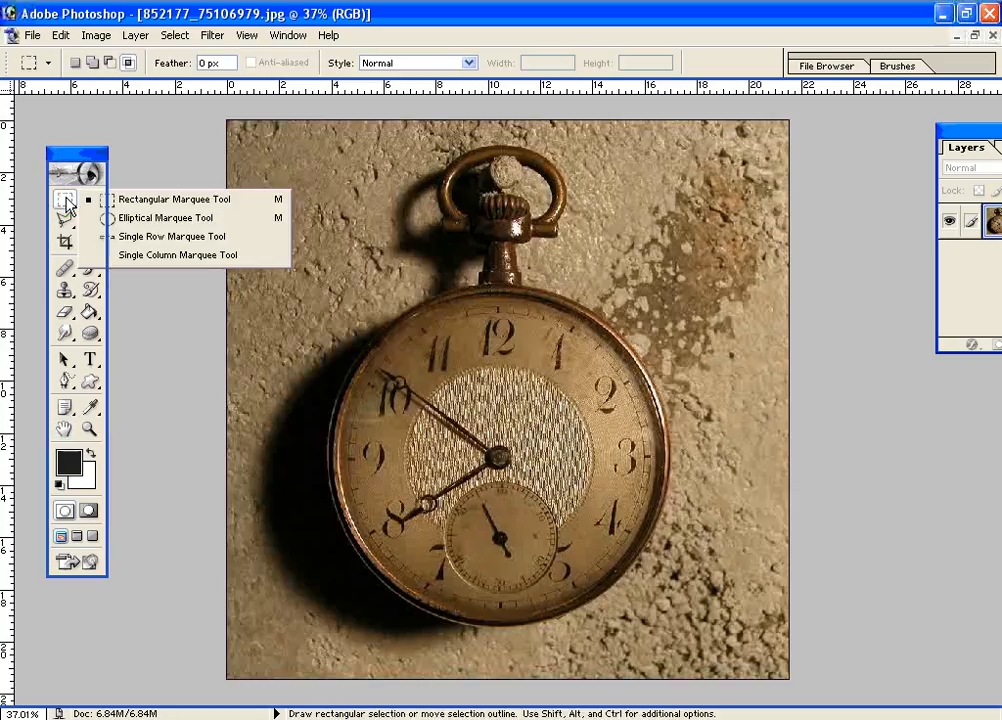
pyautogui.click(143, 219)
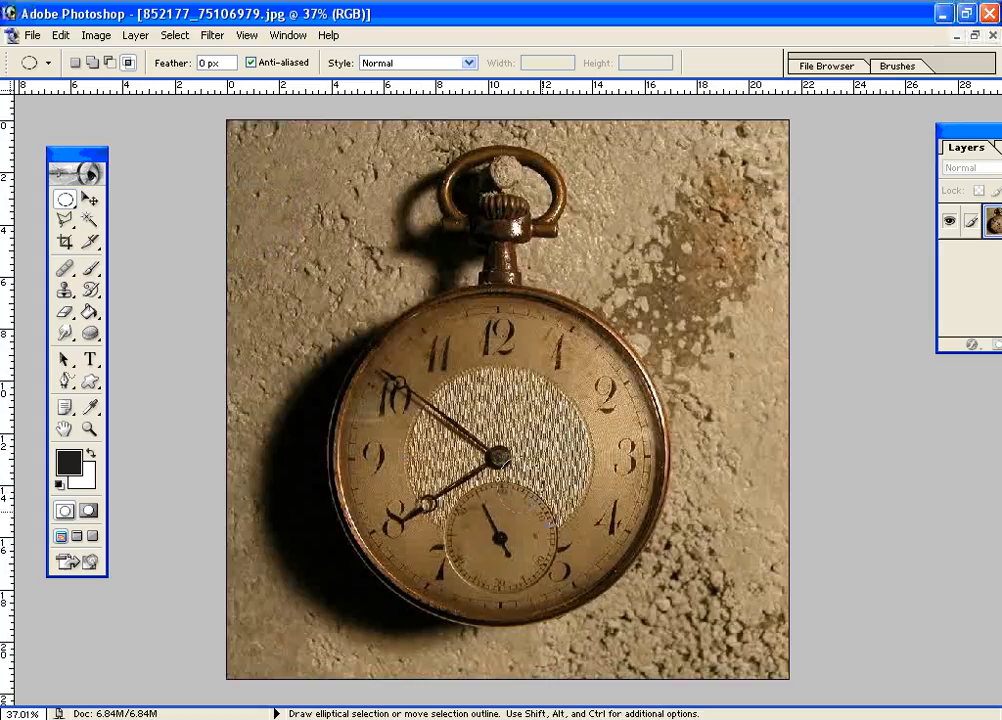
pyautogui.moveTo(498, 458); pyautogui.dragTo(677, 627)
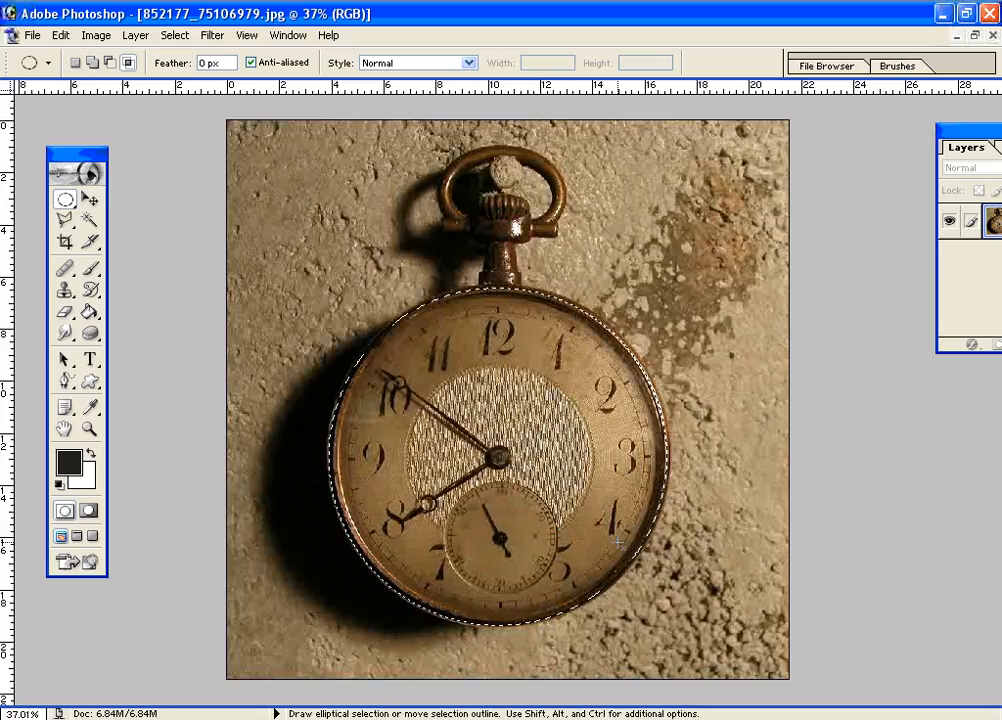
pyautogui.hotkey('ctrl', 'd')
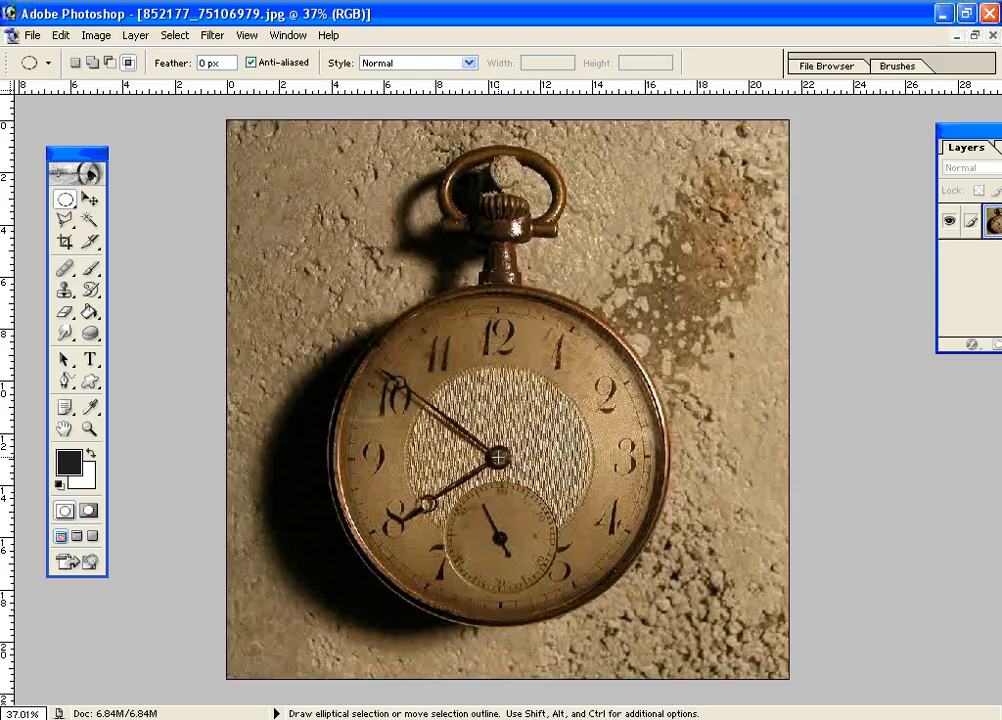
pyautogui.moveTo(498, 457); pyautogui.dragTo(528, 484)
pyautogui.moveTo(607, 583); pyautogui.dragTo(638, 618)
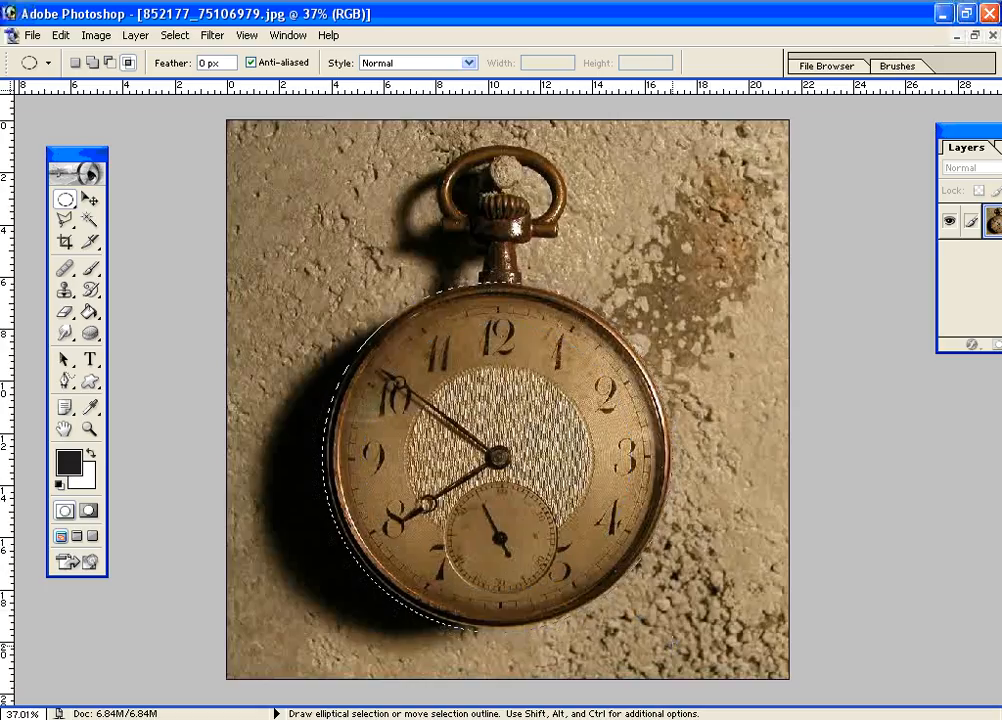
pyautogui.moveTo(670, 642); pyautogui.dragTo(670, 642)
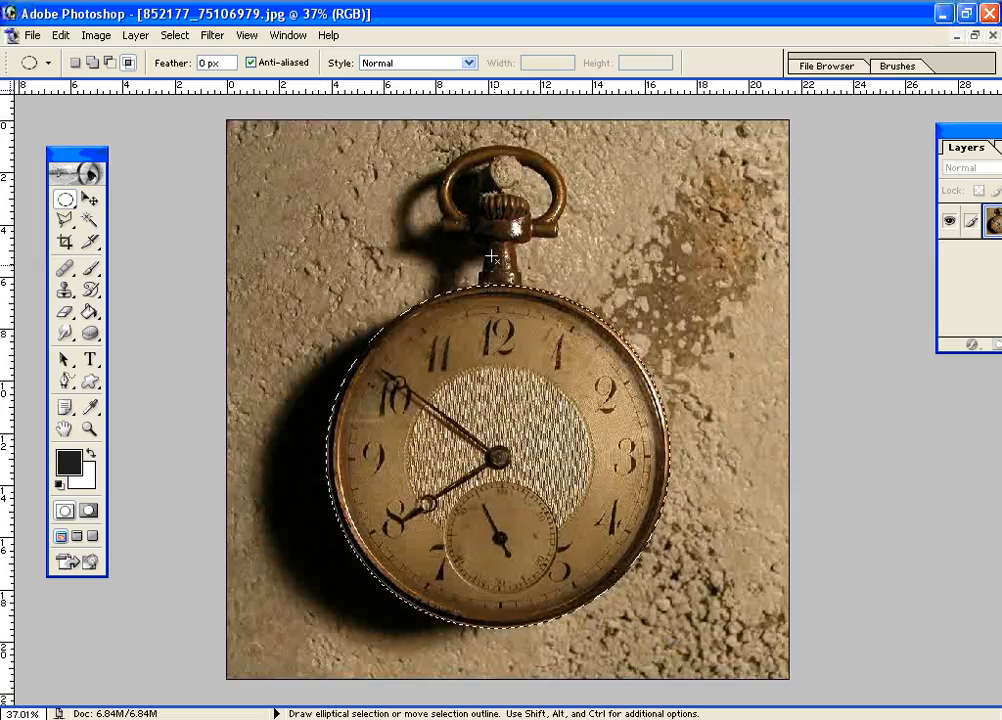
# Choose the Polygonal Lasso tool in new-selection mode, keeping the round selection around the watch case.
pyautogui.click(68, 222)
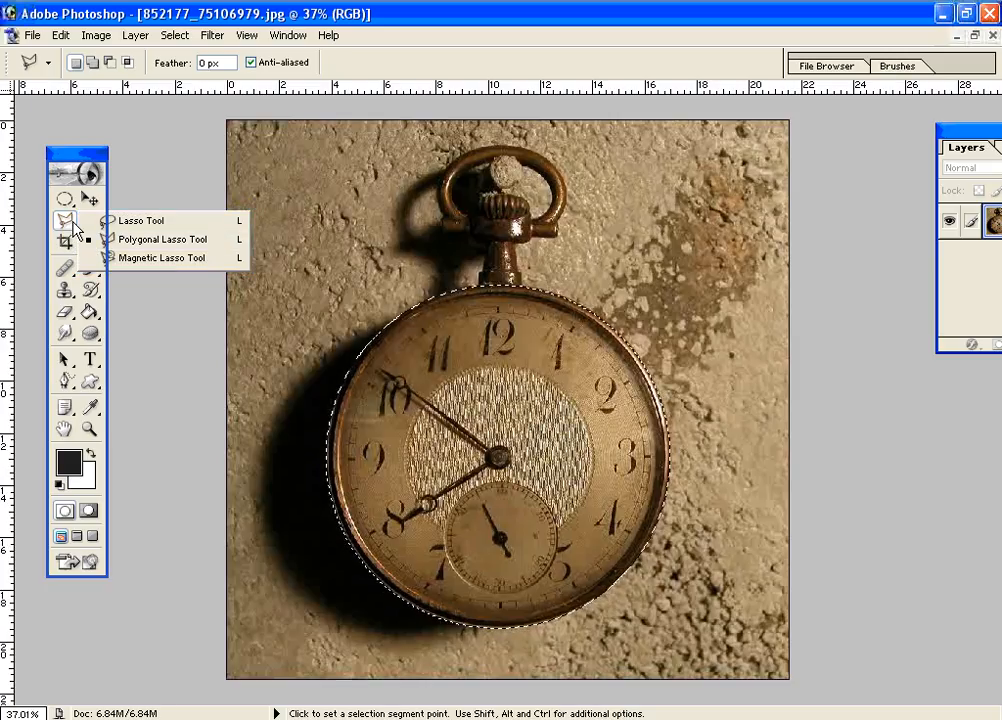
pyautogui.click(153, 245)
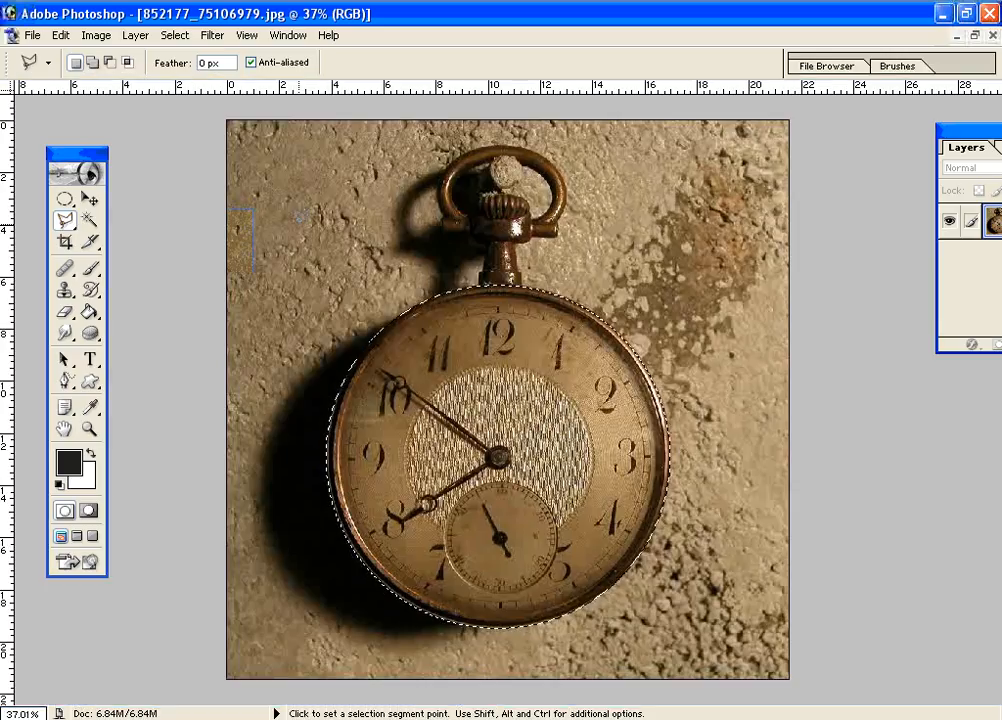
pyautogui.click(74, 63)
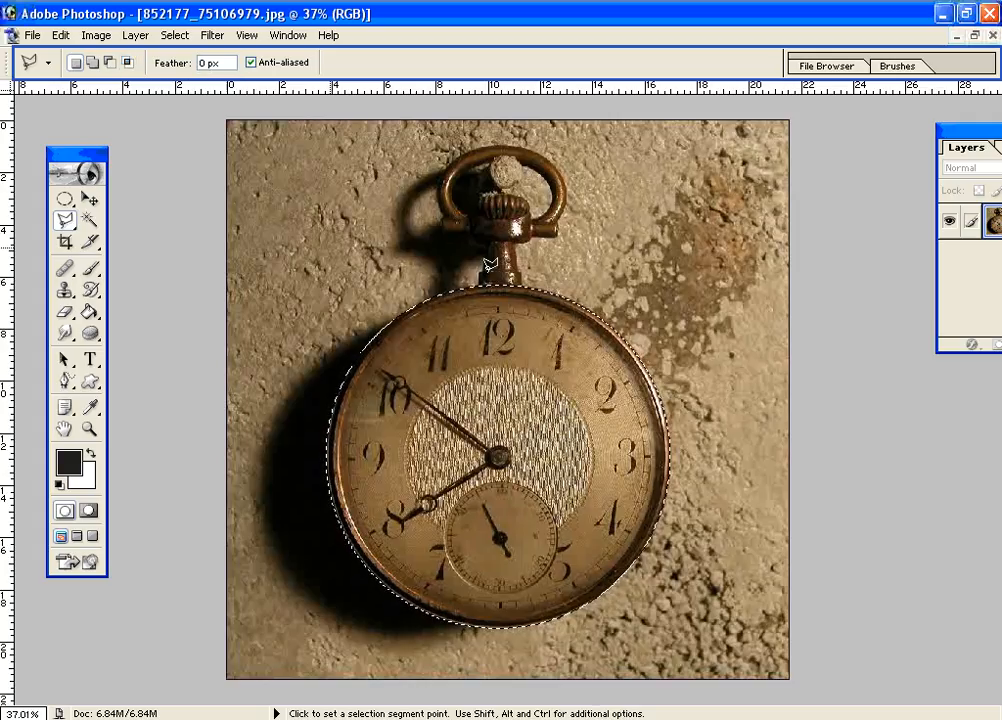
pyautogui.click(126, 63)
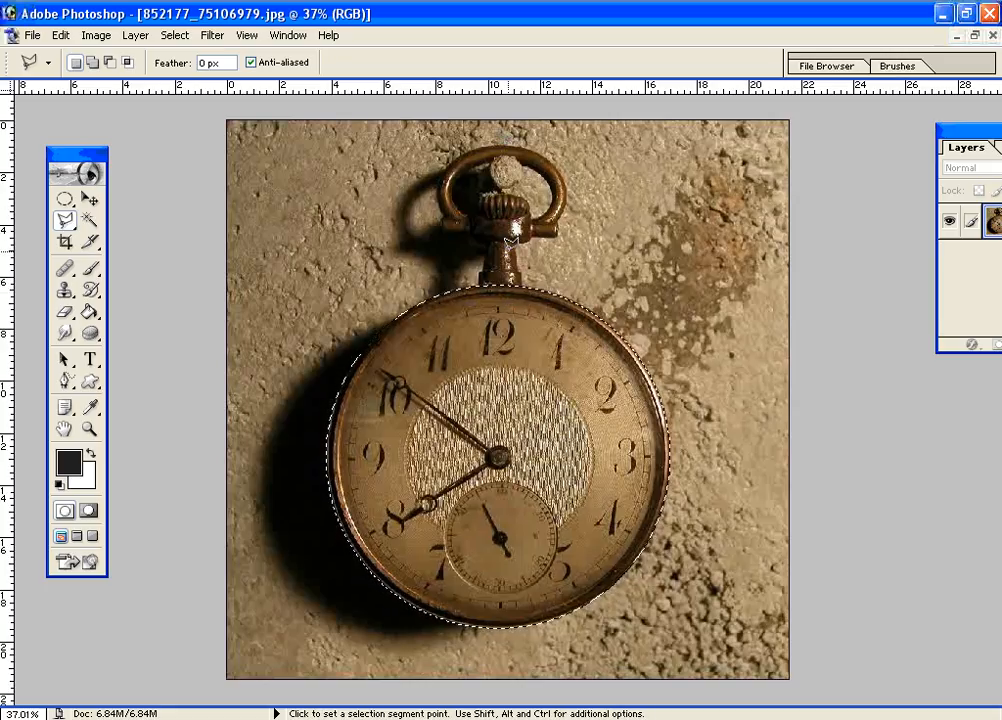
# Set the Polygonal Lasso to add to the existing selection, ready to outline the watch's crown and ring at actual pixels.
pyautogui.click(90, 429)
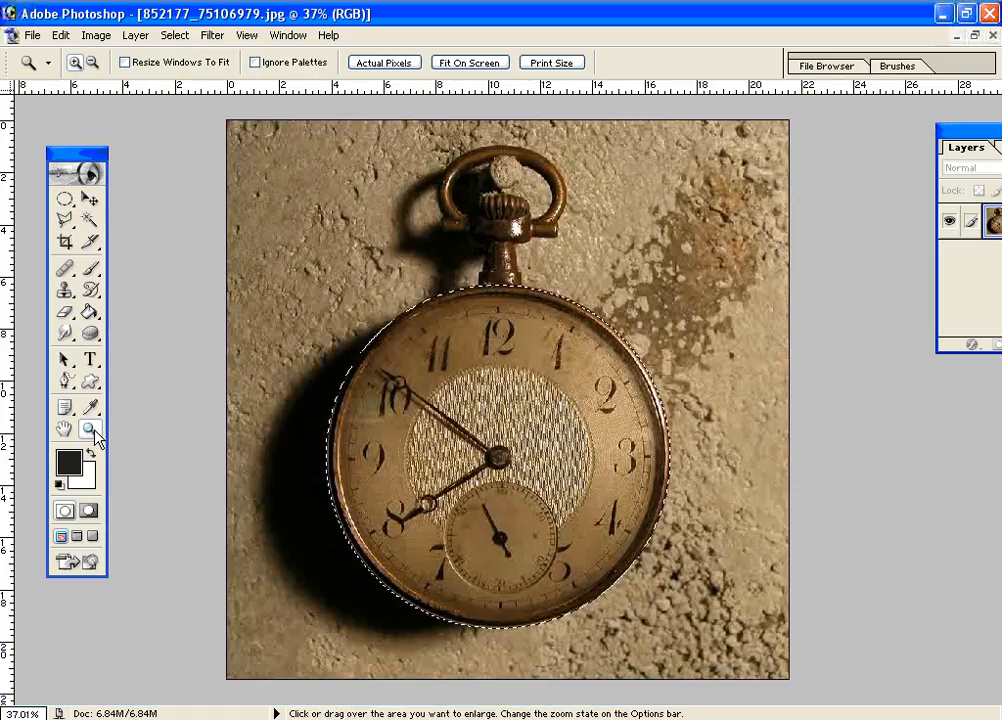
pyautogui.rightClick(496, 226)
pyautogui.click(535, 258)
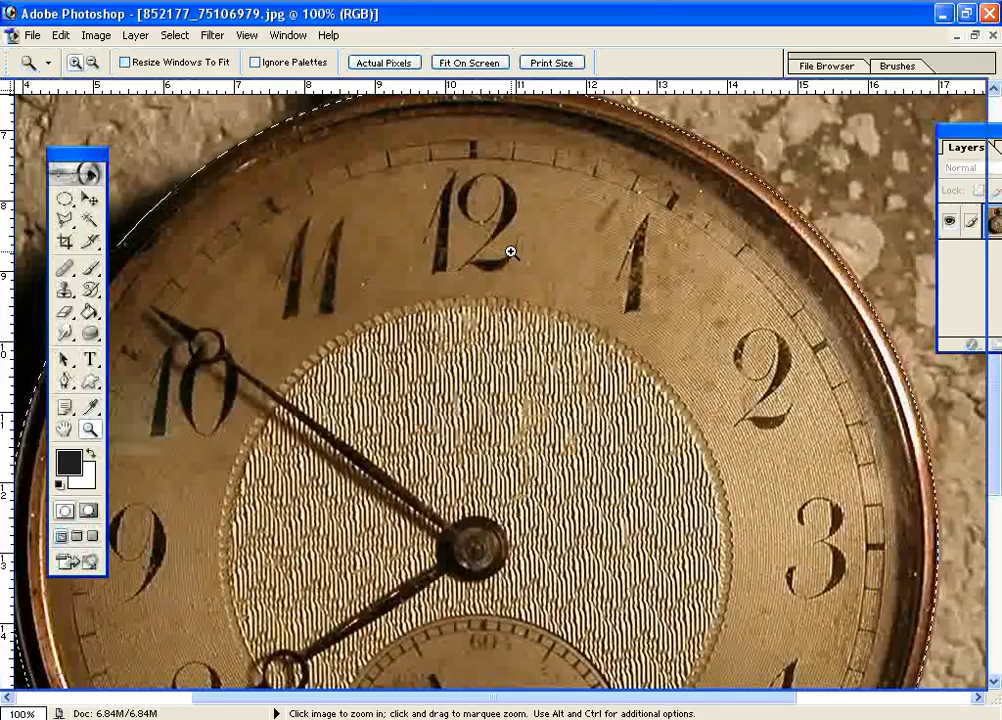
pyautogui.press('space')
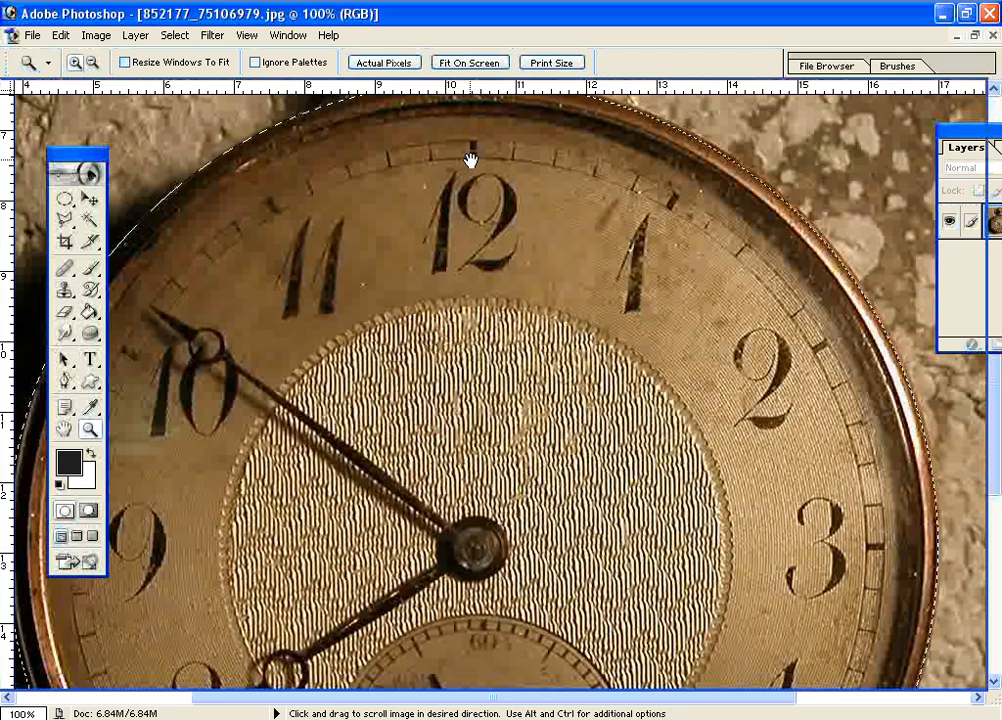
pyautogui.moveTo(474, 236); pyautogui.dragTo(477, 653)
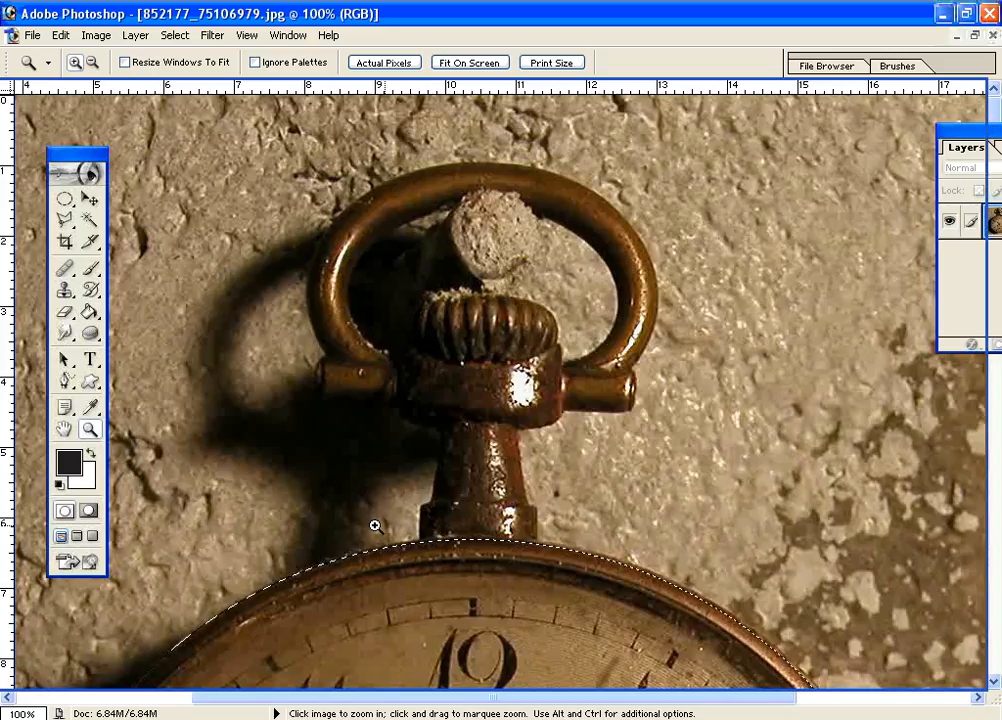
pyautogui.click(66, 221)
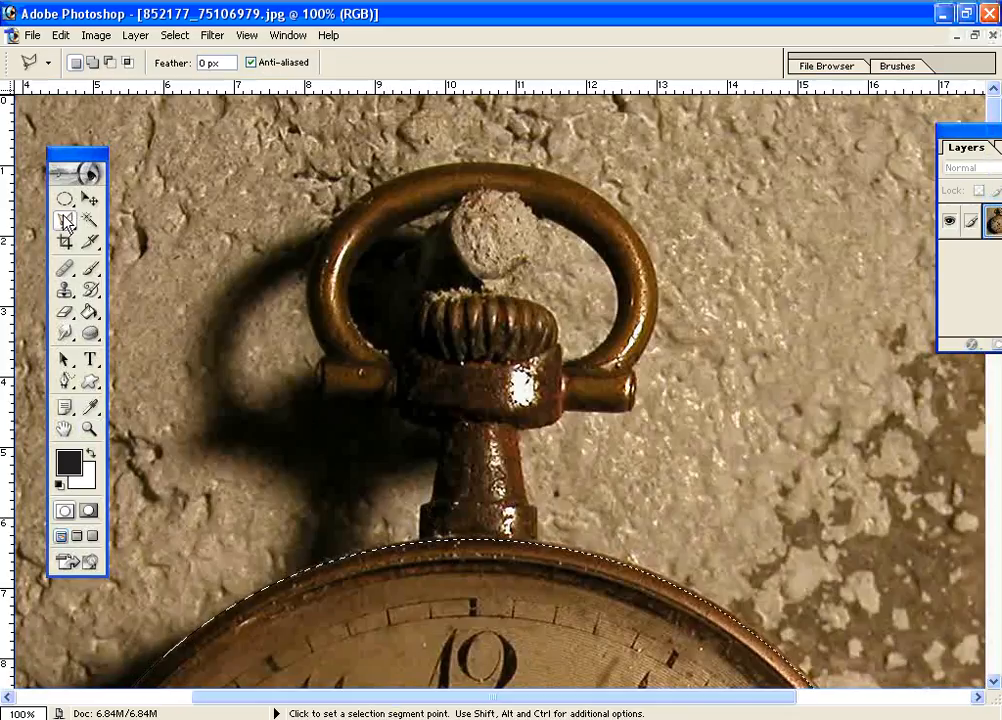
pyautogui.click(91, 65)
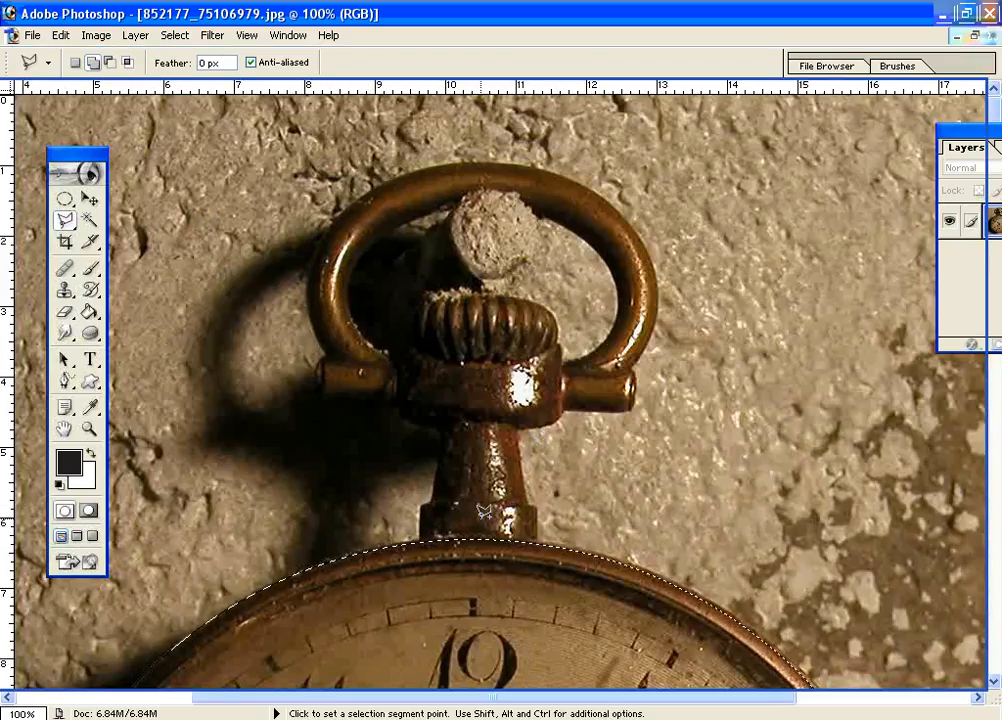
# Trace a polygonal lasso outline from the case's rim up the left side of the watch's neck to the collar's underside.
pyautogui.press('z')
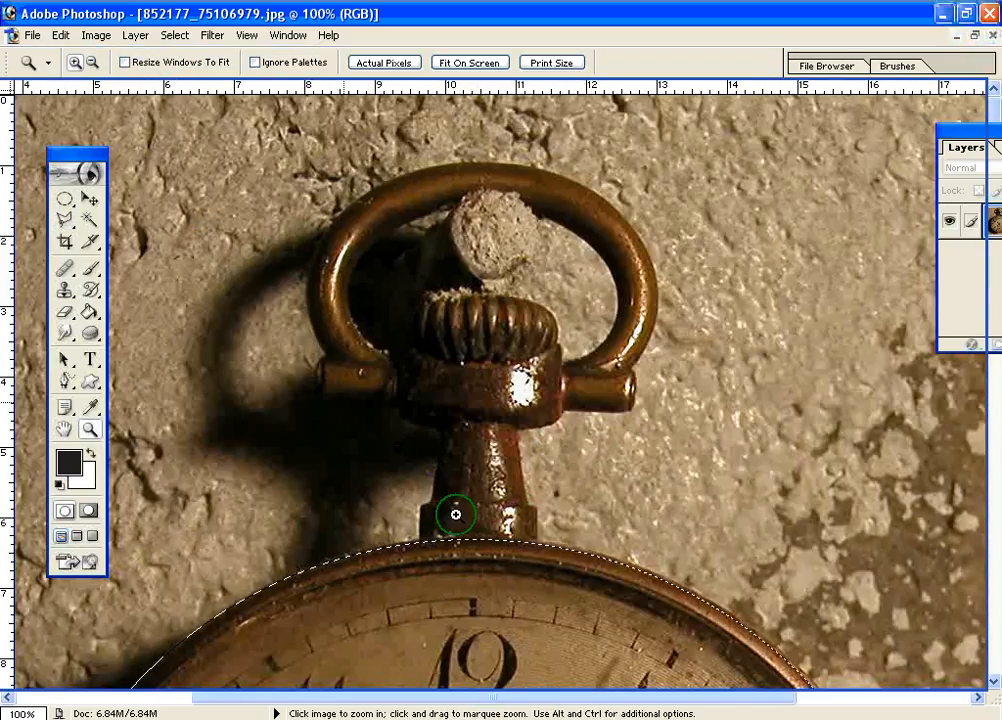
pyautogui.moveTo(500, 558); pyautogui.dragTo(501, 559)
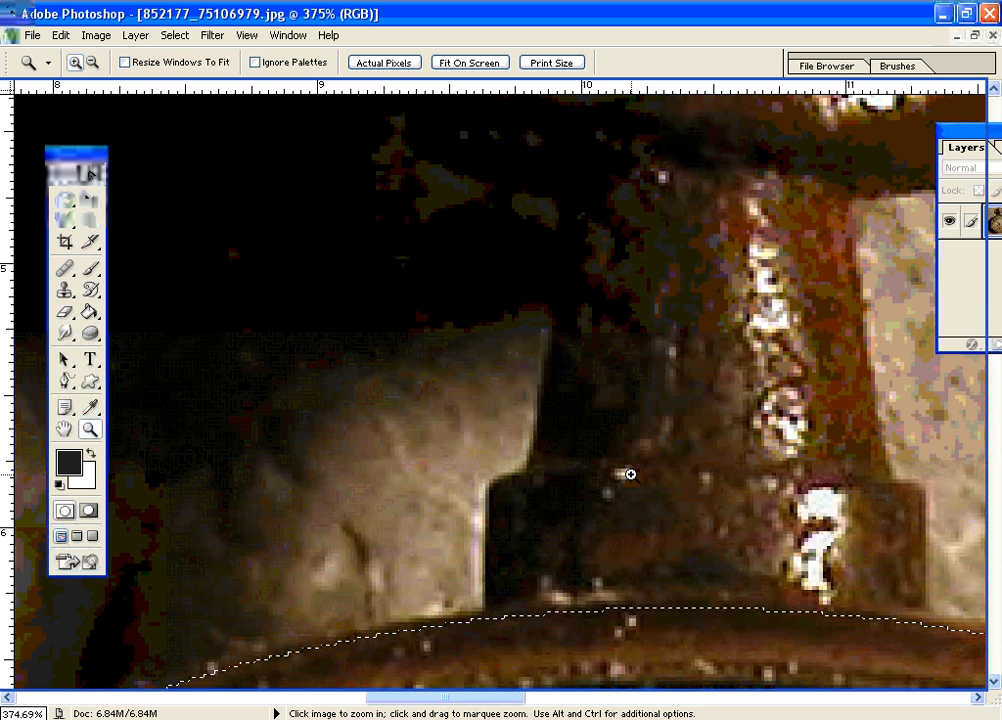
pyautogui.keyDown('alt'); pyautogui.click(630, 474); pyautogui.keyUp('alt')
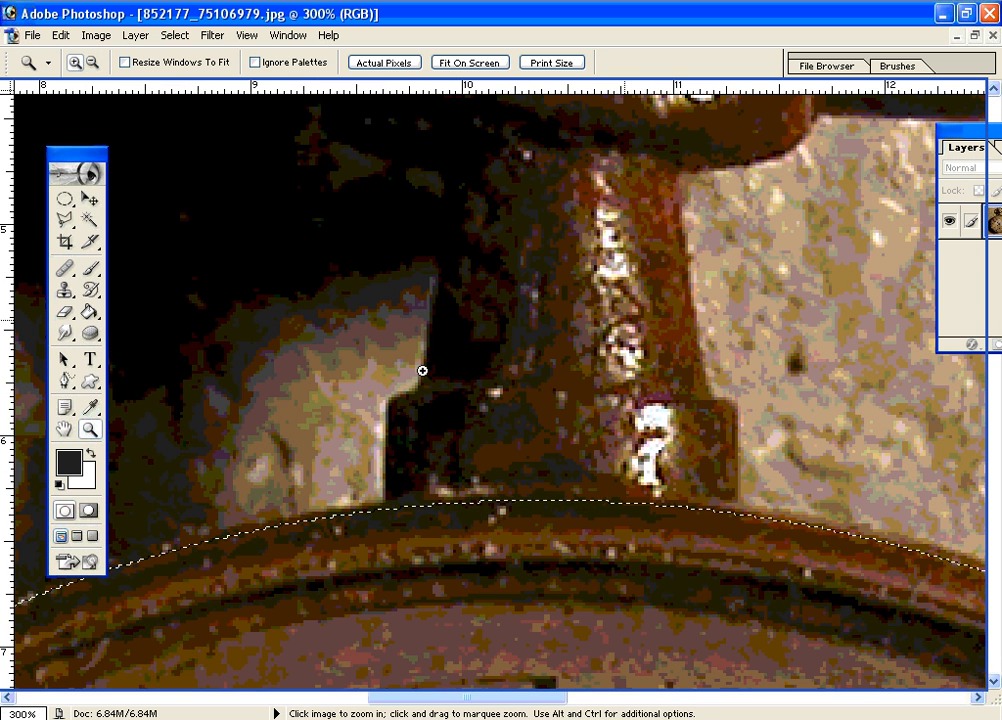
pyautogui.click(64, 220)
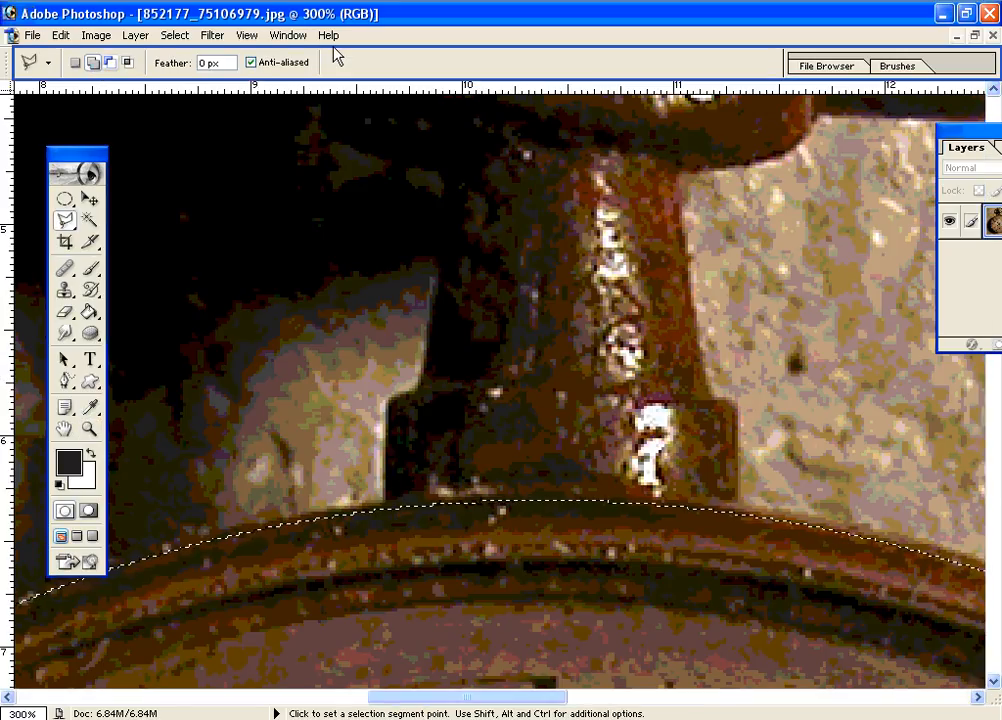
pyautogui.click(386, 503)
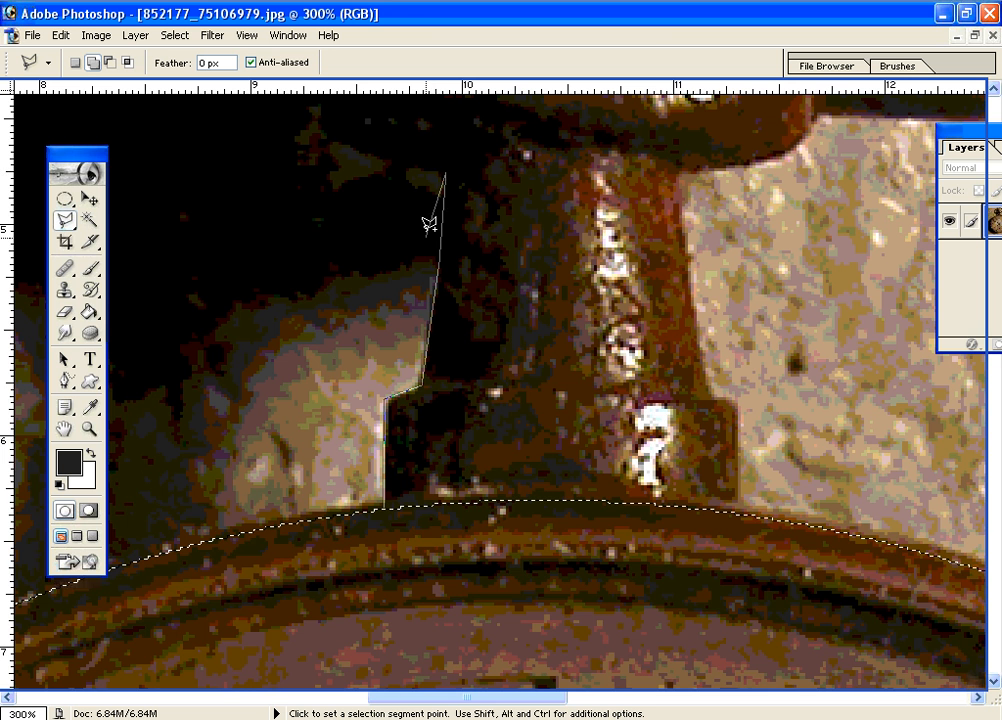
pyautogui.scroll(3, 436, 139)
pyautogui.scroll(2, 436, 240)
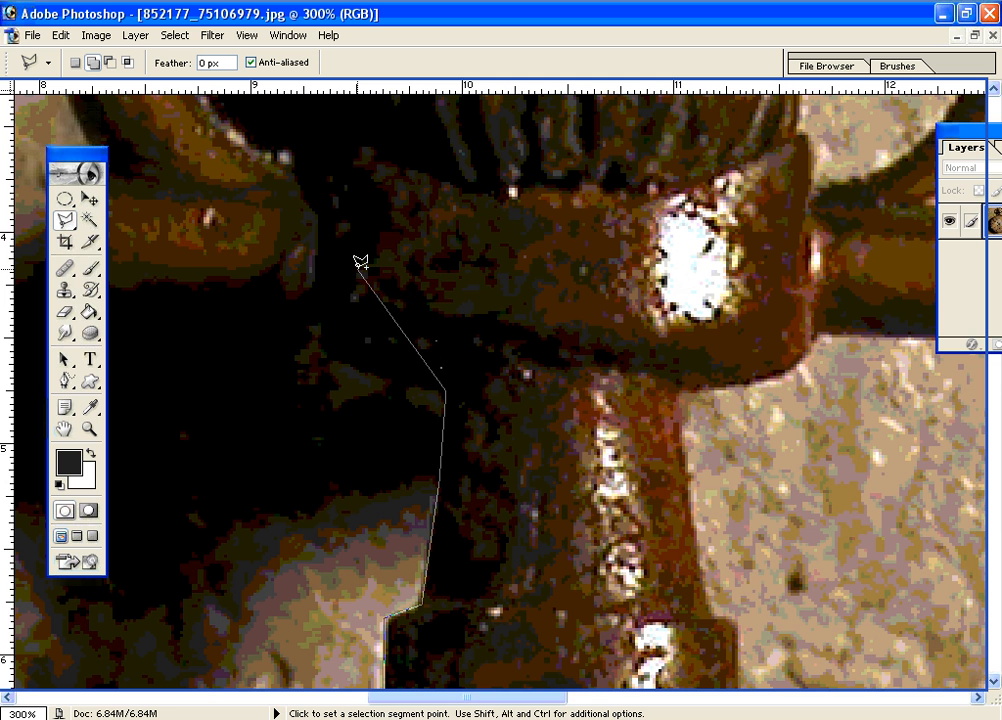
pyautogui.moveTo(428, 306); pyautogui.dragTo(598, 482)
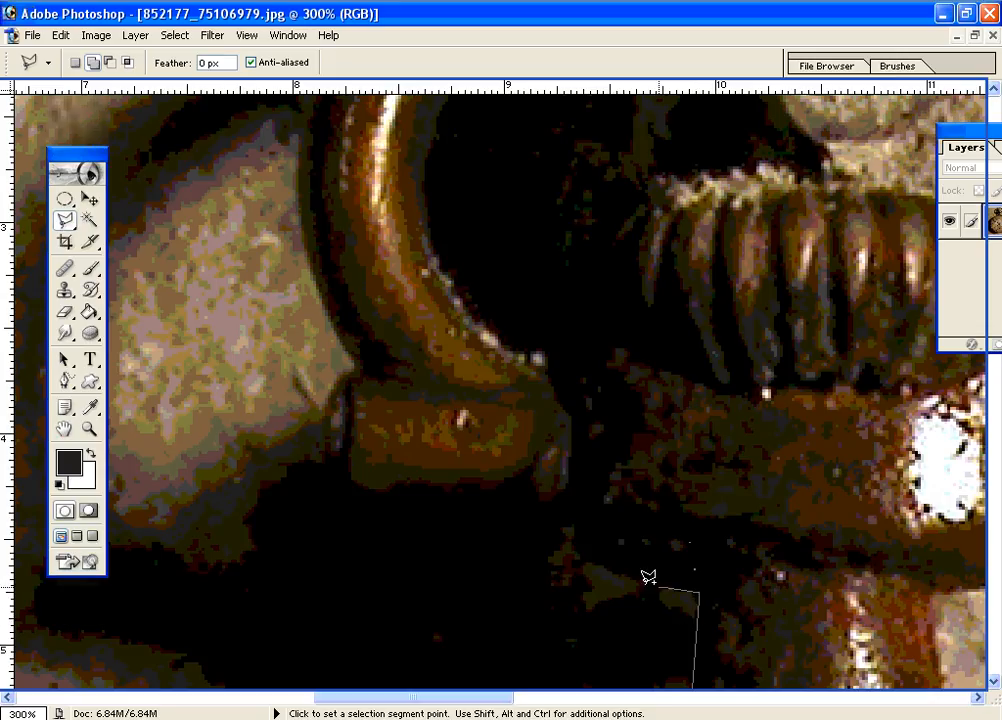
pyautogui.click(578, 523)
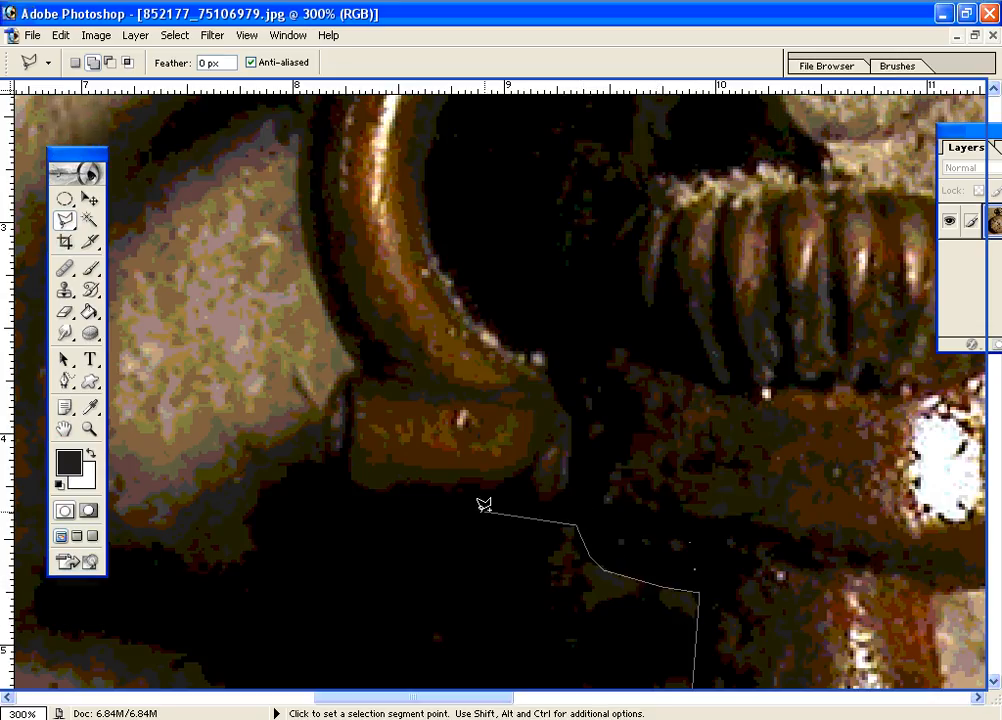
# Continue the lasso outline around the left pivot pin and onto the lower left outer edge of the ring.
pyautogui.click(342, 495)
pyautogui.click(330, 458)
pyautogui.click(324, 392)
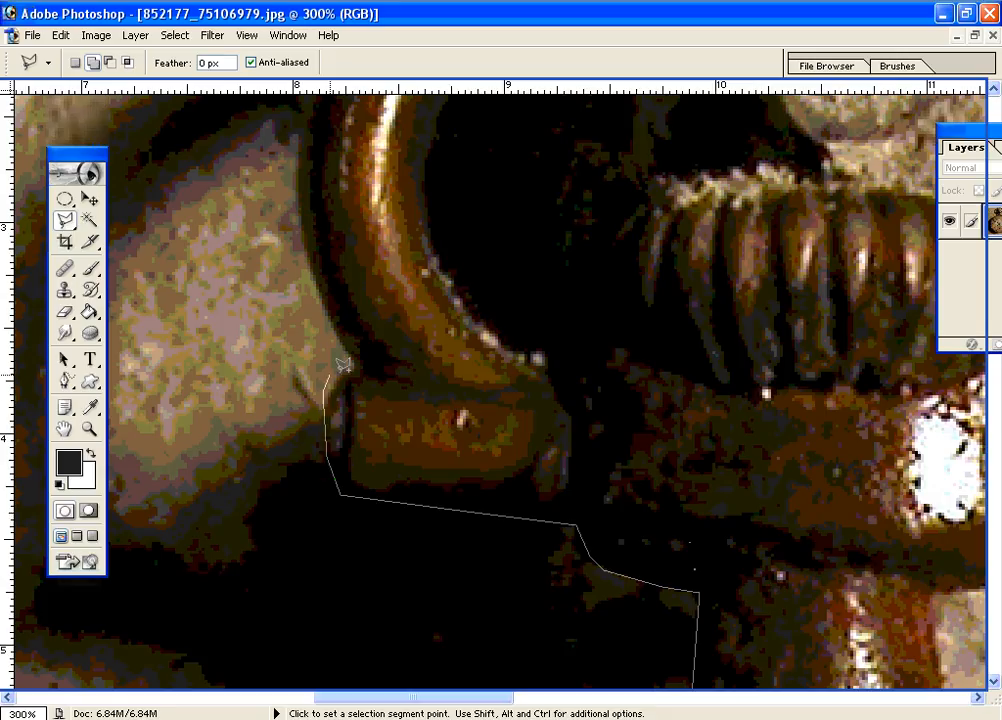
pyautogui.click(355, 365)
pyautogui.click(300, 236)
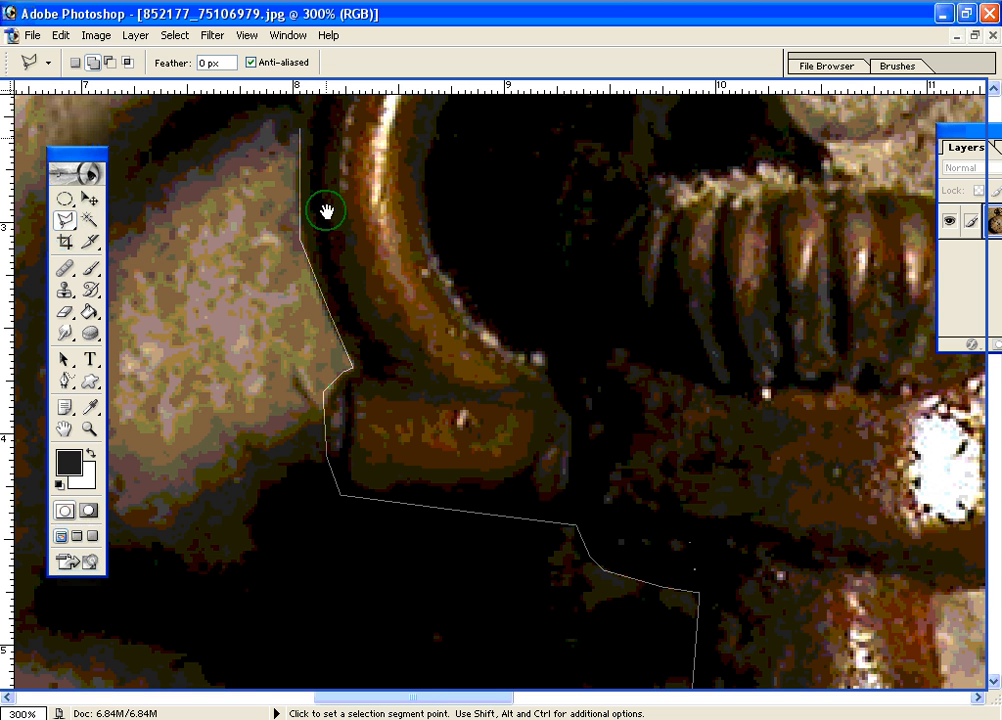
# Trace the ring's outer edge from its left side up and over to the top of the arc.
pyautogui.moveTo(327, 208); pyautogui.dragTo(275, 540)
pyautogui.click(268, 460)
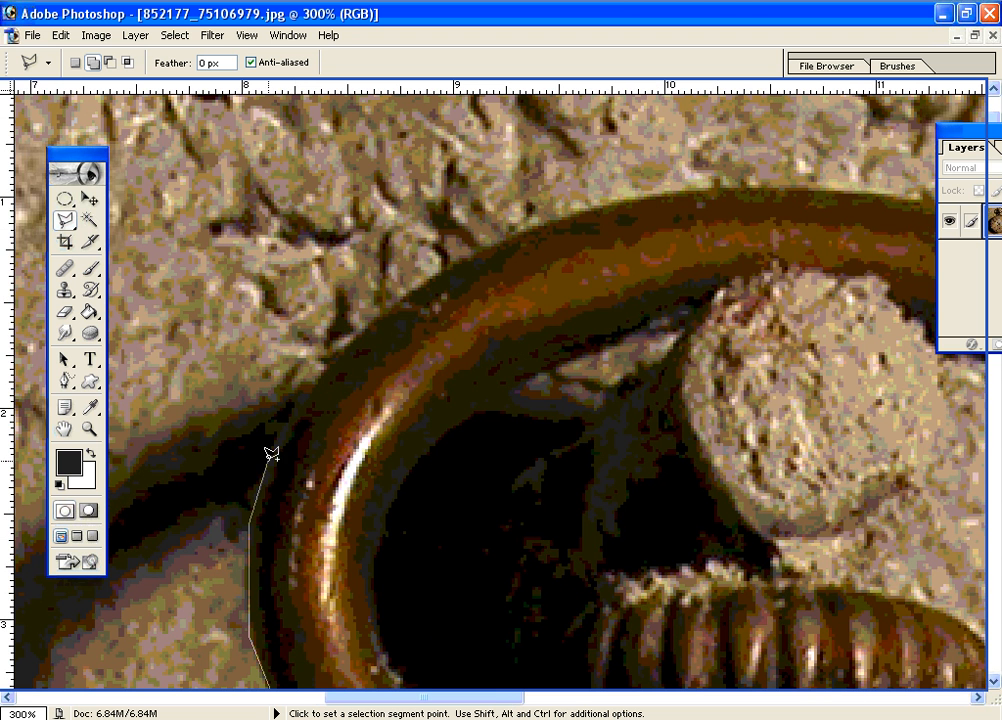
pyautogui.click(321, 376)
pyautogui.click(386, 310)
pyautogui.click(452, 266)
pyautogui.click(528, 228)
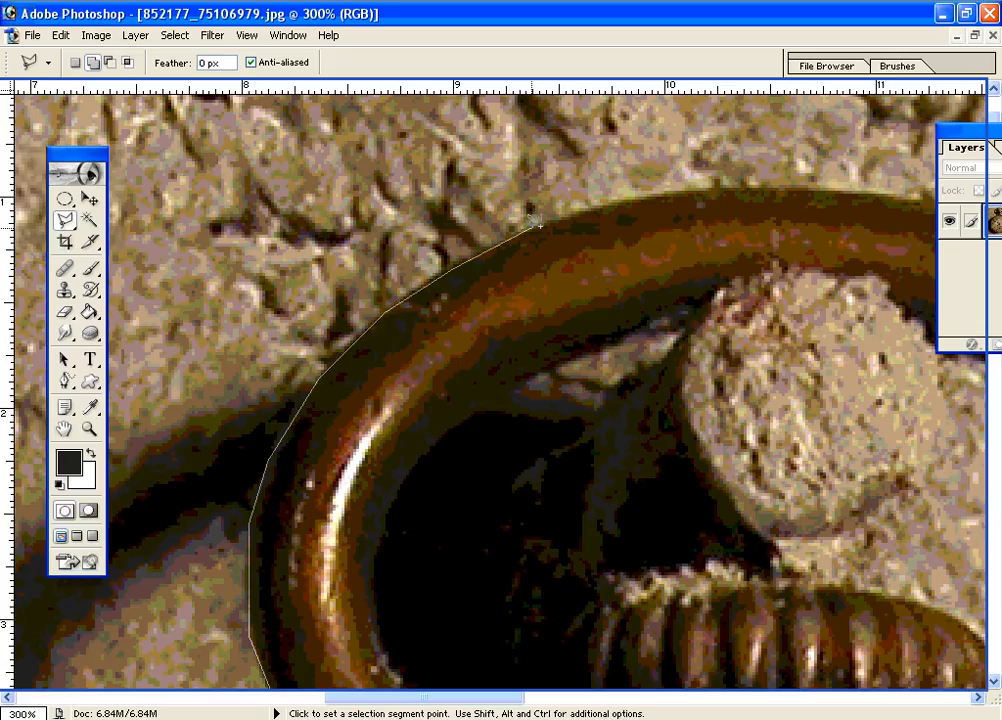
pyautogui.click(615, 202)
pyautogui.click(742, 181)
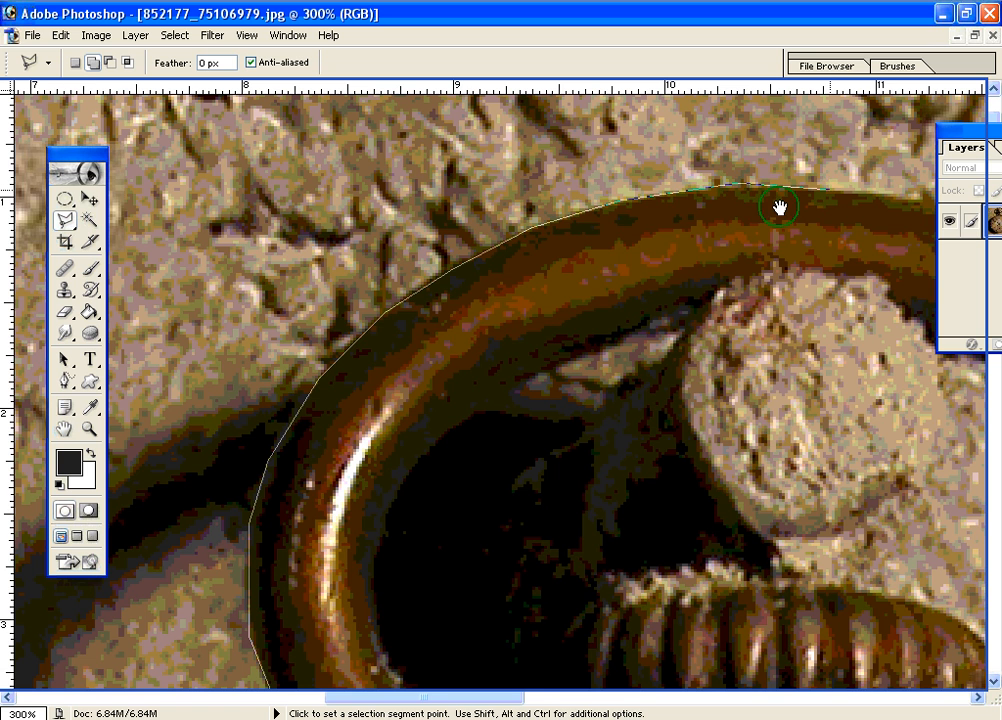
# Trace the ring's outer edge from the top of the arc down its right side towards the right pivot pin.
pyautogui.moveTo(830, 190); pyautogui.dragTo(365, 272)
pyautogui.click(361, 276)
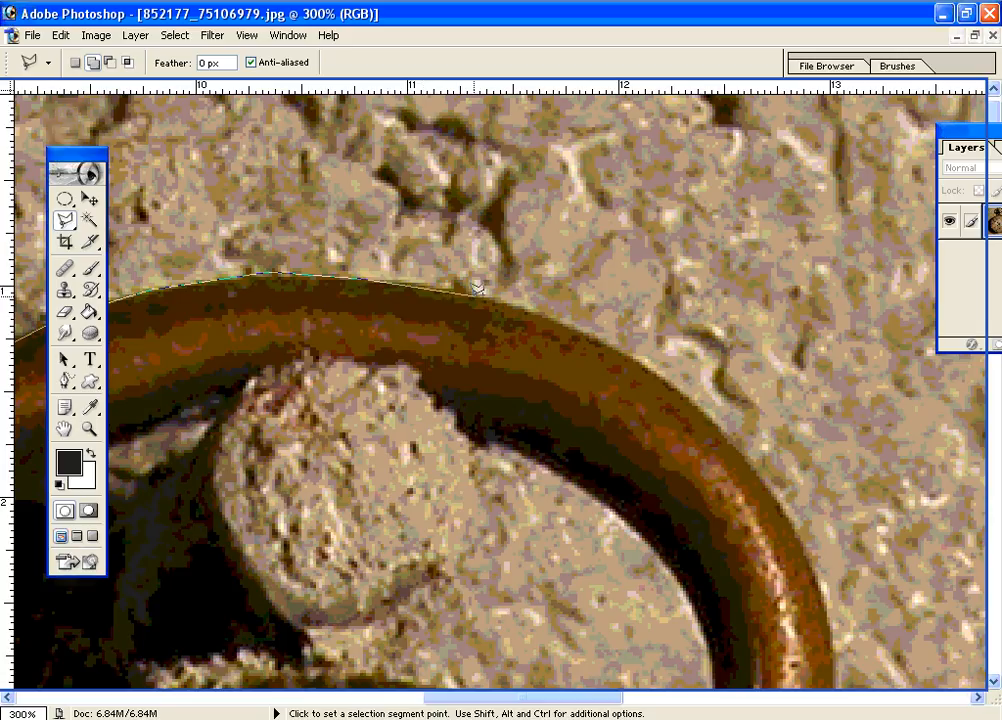
pyautogui.click(476, 289)
pyautogui.click(590, 328)
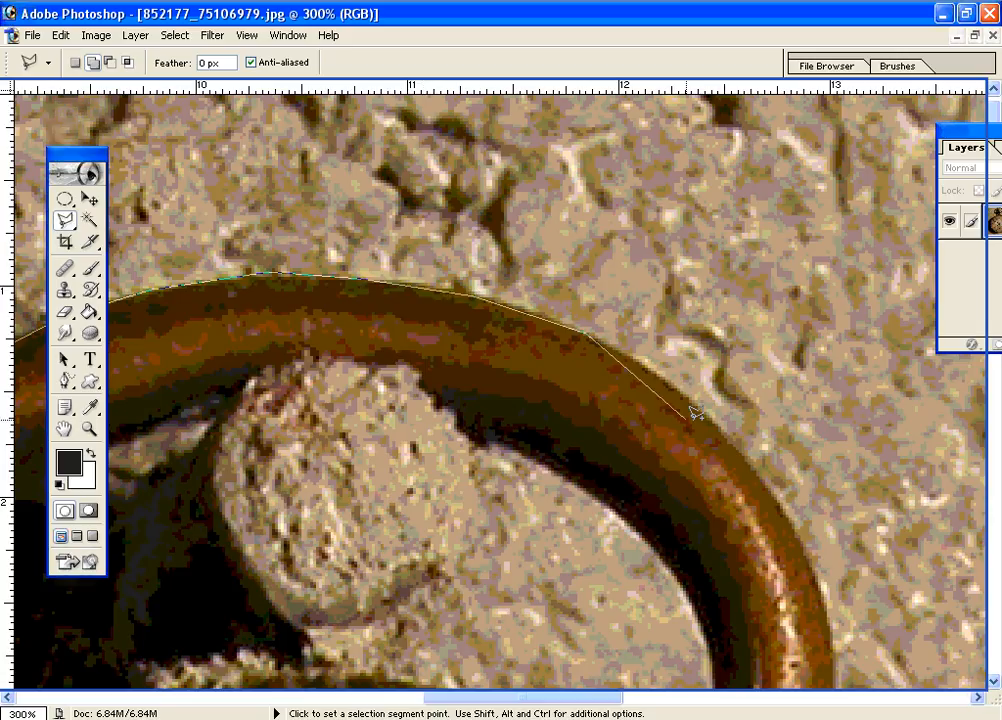
pyautogui.click(674, 390)
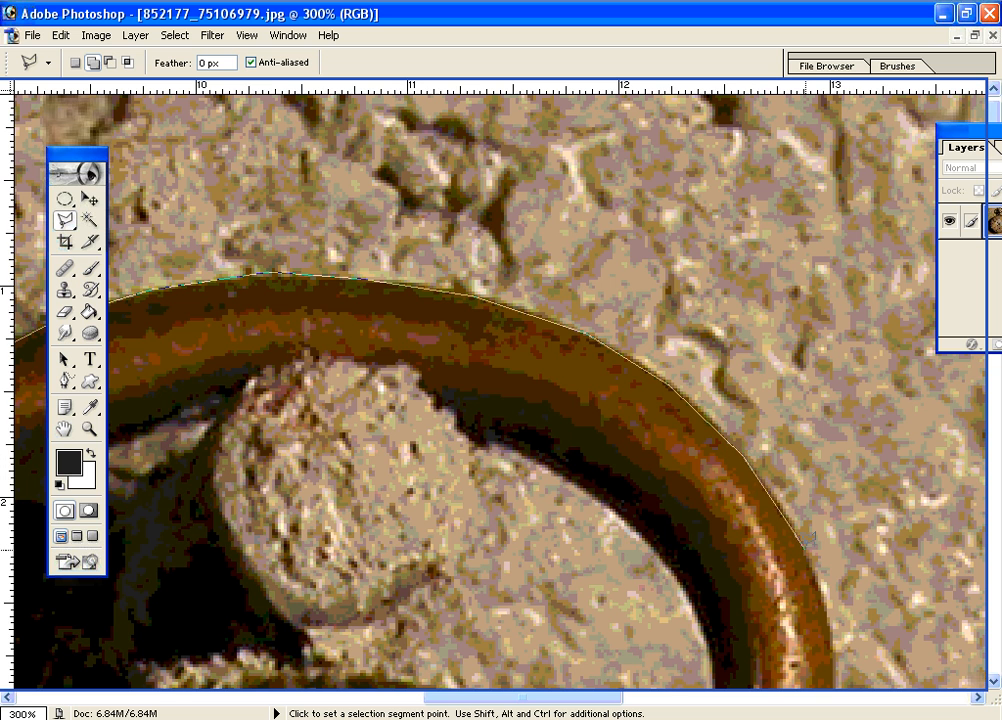
pyautogui.moveTo(805, 573); pyautogui.dragTo(537, 157)
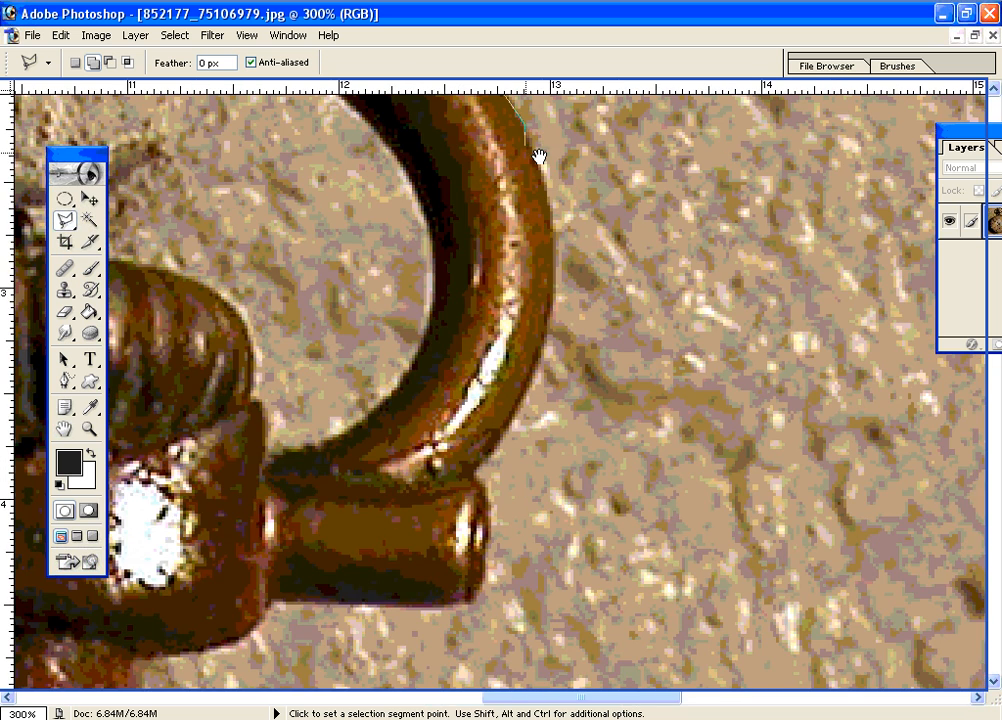
pyautogui.click(546, 176)
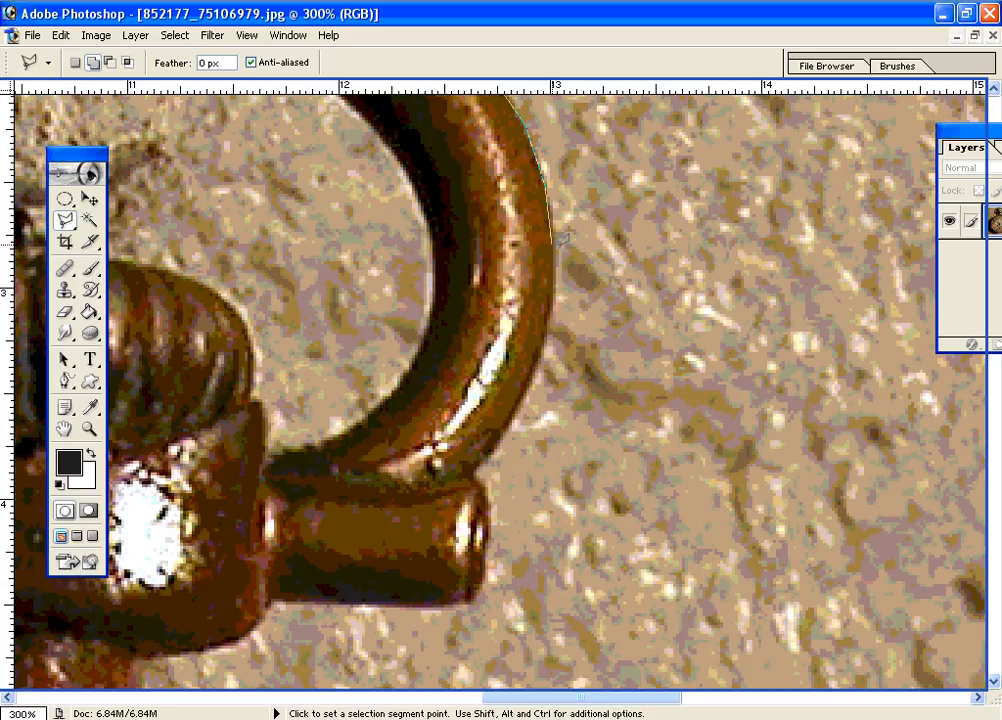
pyautogui.click(556, 240)
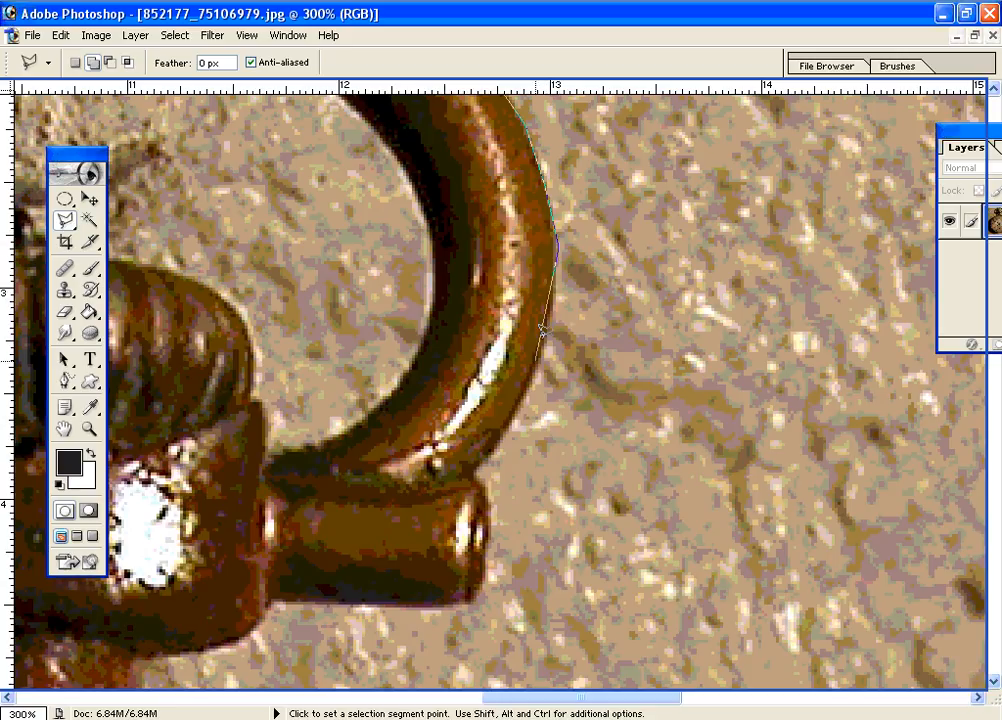
pyautogui.click(546, 348)
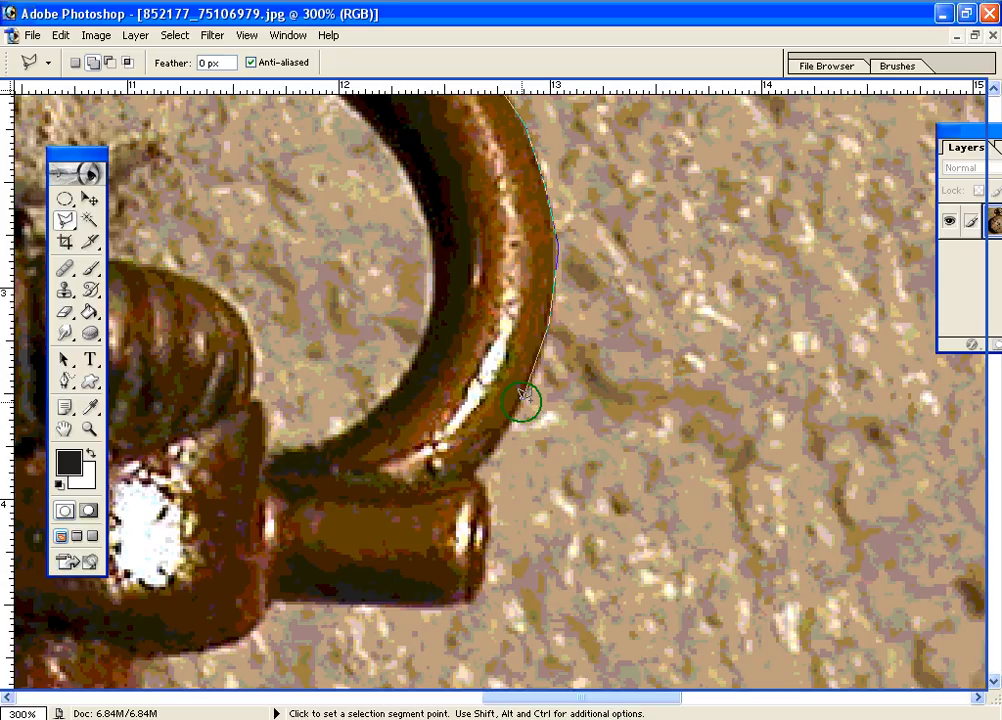
# Outline the right pivot pin, following its outer end and lower edge back towards the collar.
pyautogui.click(485, 488)
pyautogui.click(489, 519)
pyautogui.click(468, 604)
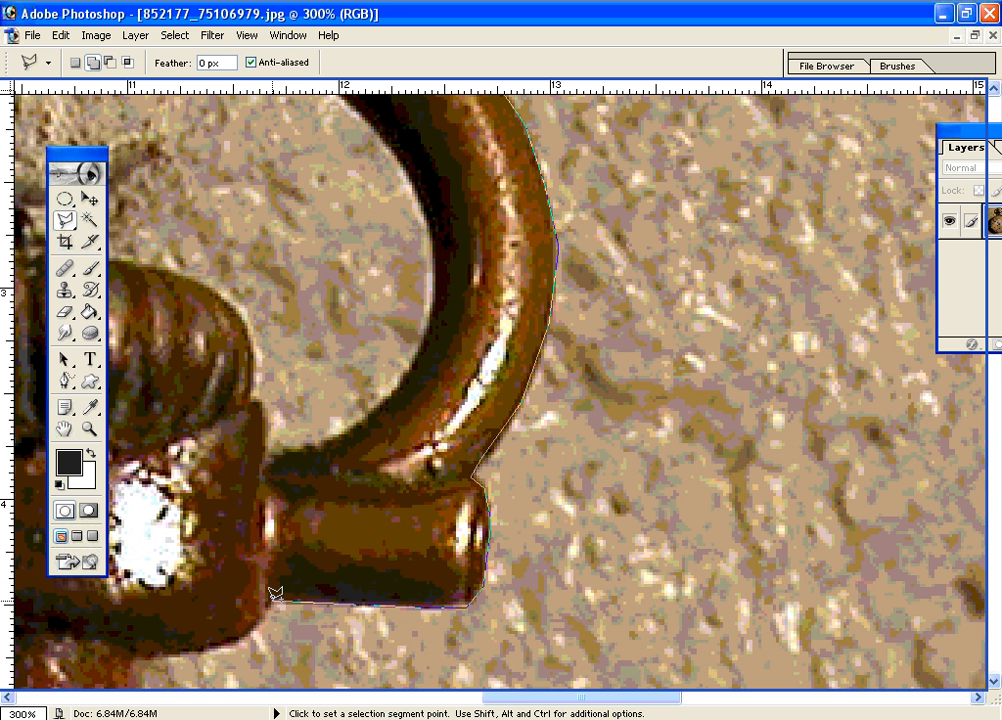
# Trace under the collar and down the right side of the neck to the case rim, adding the closed outline to the selection.
pyautogui.moveTo(280, 598); pyautogui.dragTo(577, 307)
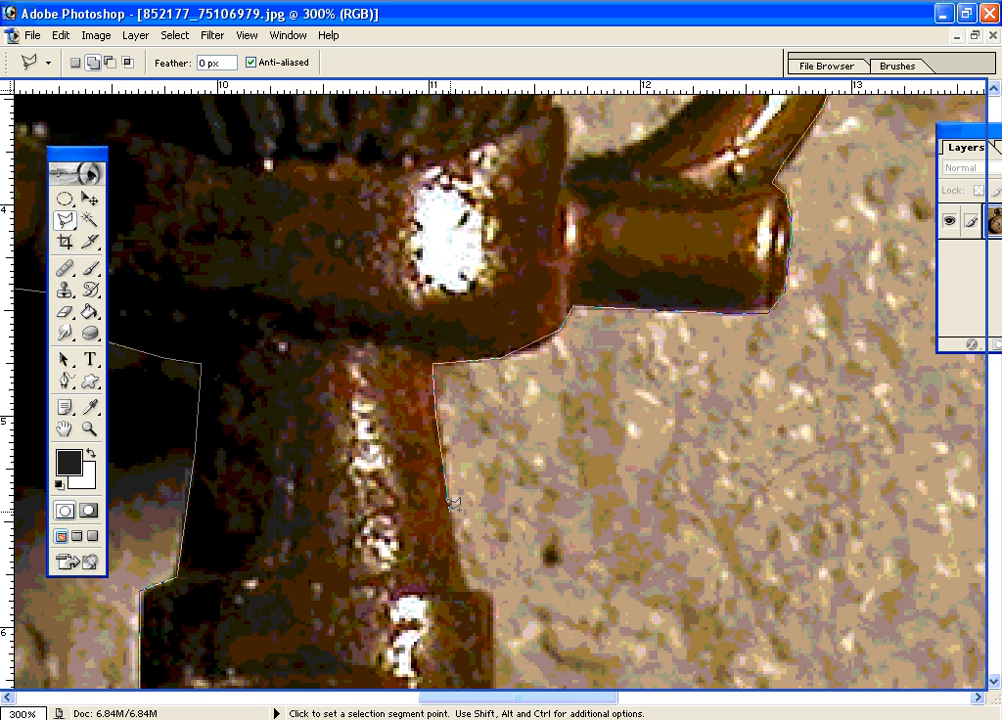
pyautogui.click(469, 590)
pyautogui.scroll(-3, 470, 407)
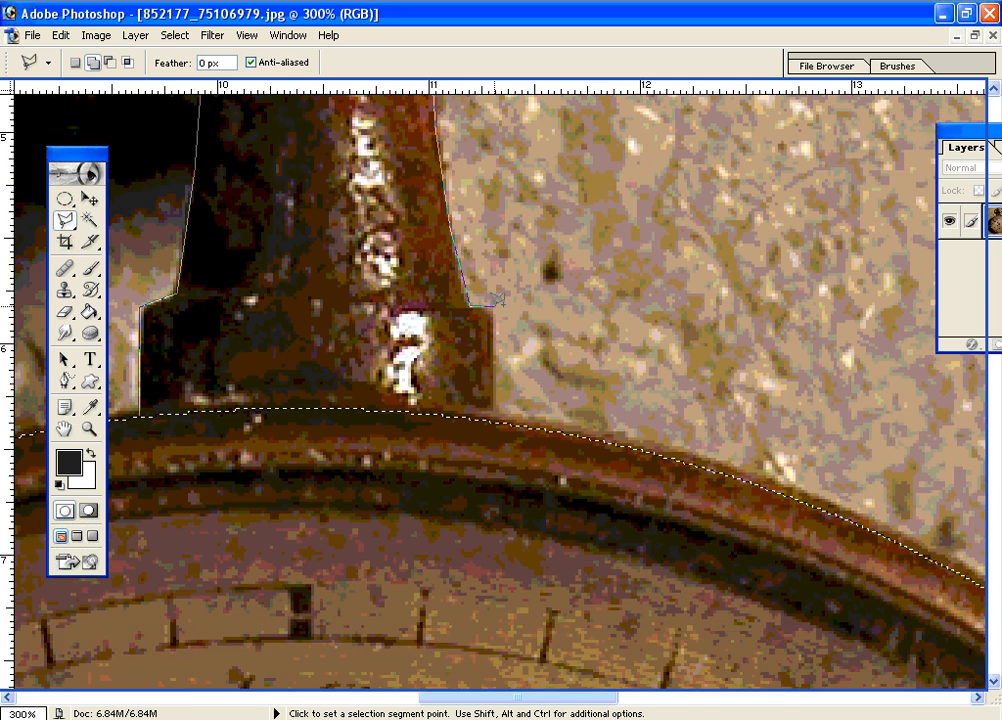
pyautogui.click(493, 305)
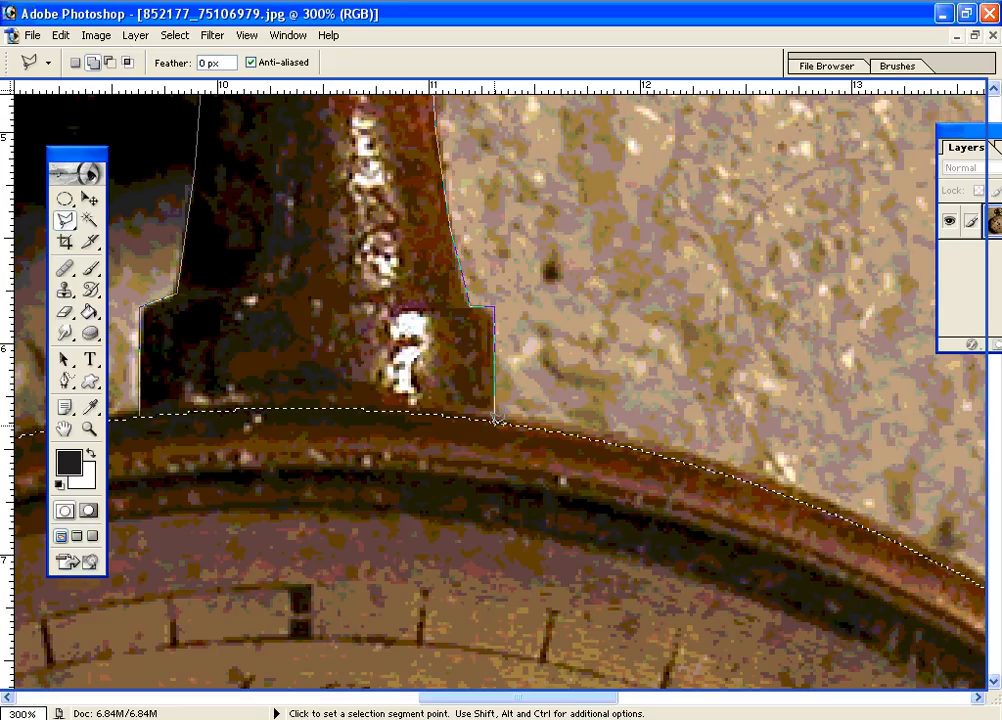
pyautogui.click(494, 420)
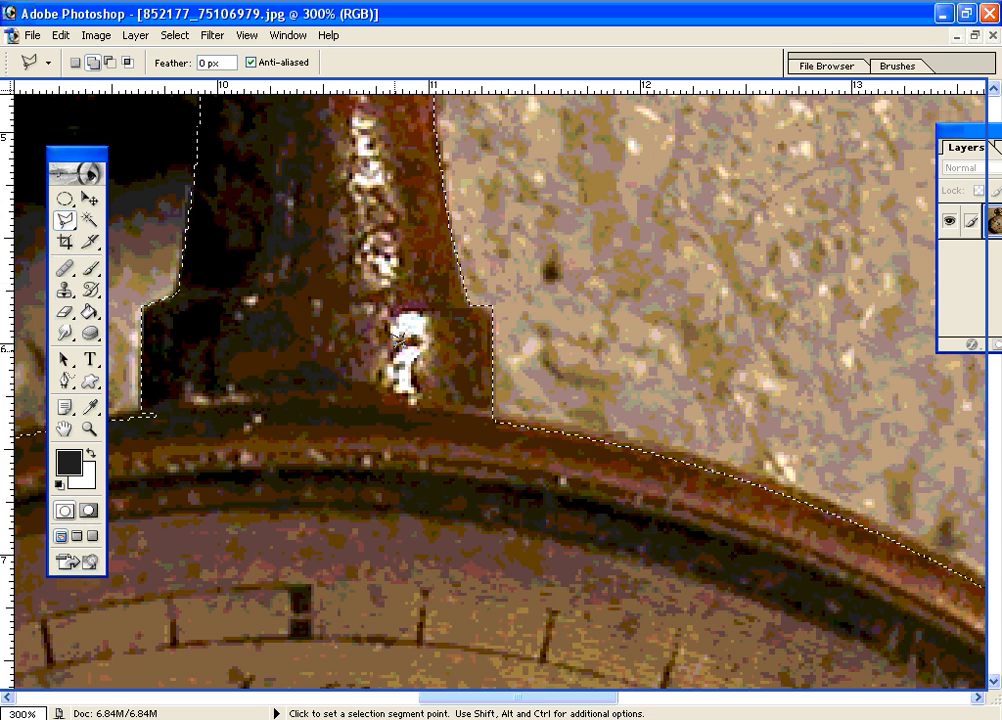
# Inspect the combined selection around the ring, crown, neck and upper case at different magnifications.
pyautogui.press('space')
pyautogui.moveTo(344, 212); pyautogui.dragTo(530, 672)
pyautogui.moveTo(485, 283)
pyautogui.mouseDown()
pyautogui.moveTo(519, 400)
pyautogui.moveTo(544, 563)
pyautogui.mouseUp()
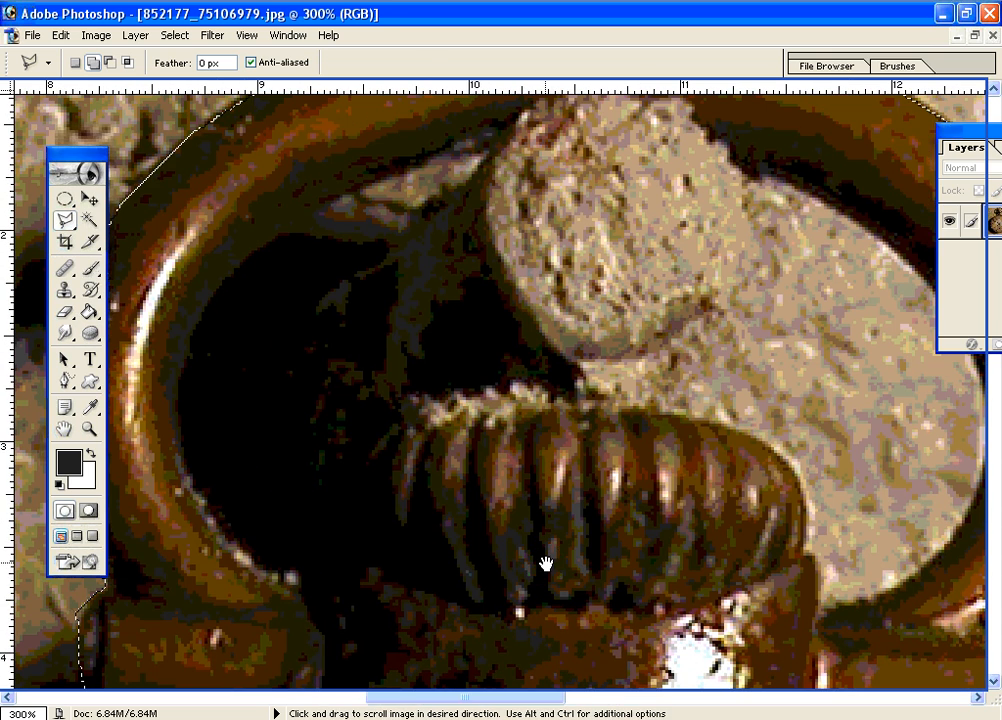
pyautogui.press('z')
pyautogui.rightClick(508, 395)
pyautogui.click(531, 420)
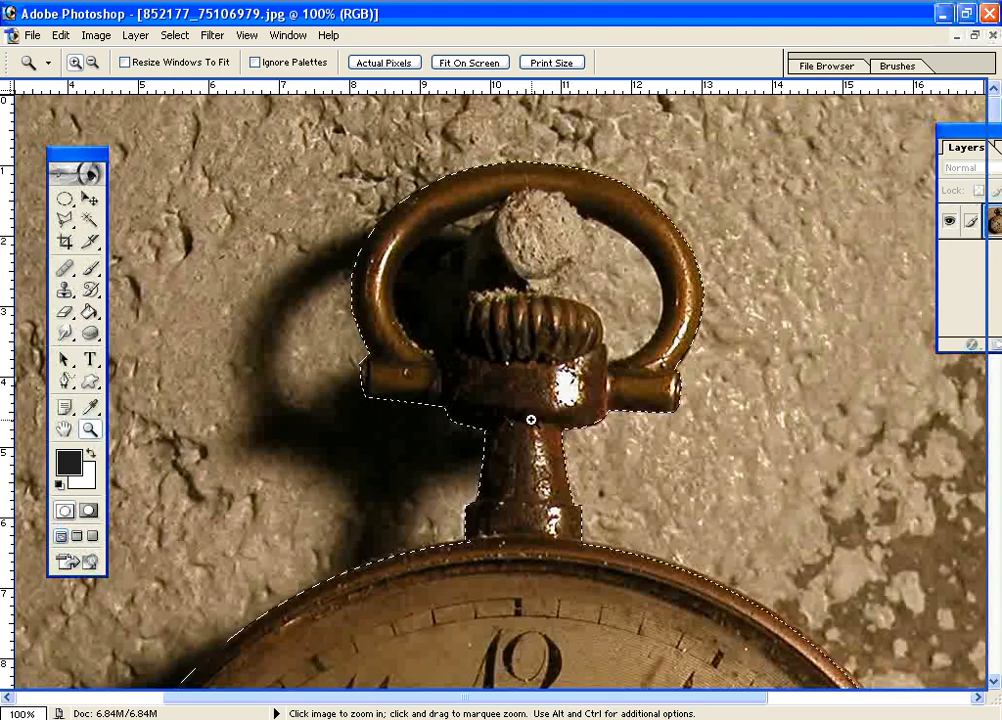
pyautogui.press('space')
pyautogui.moveTo(521, 518); pyautogui.dragTo(507, 312)
pyautogui.click(525, 251)
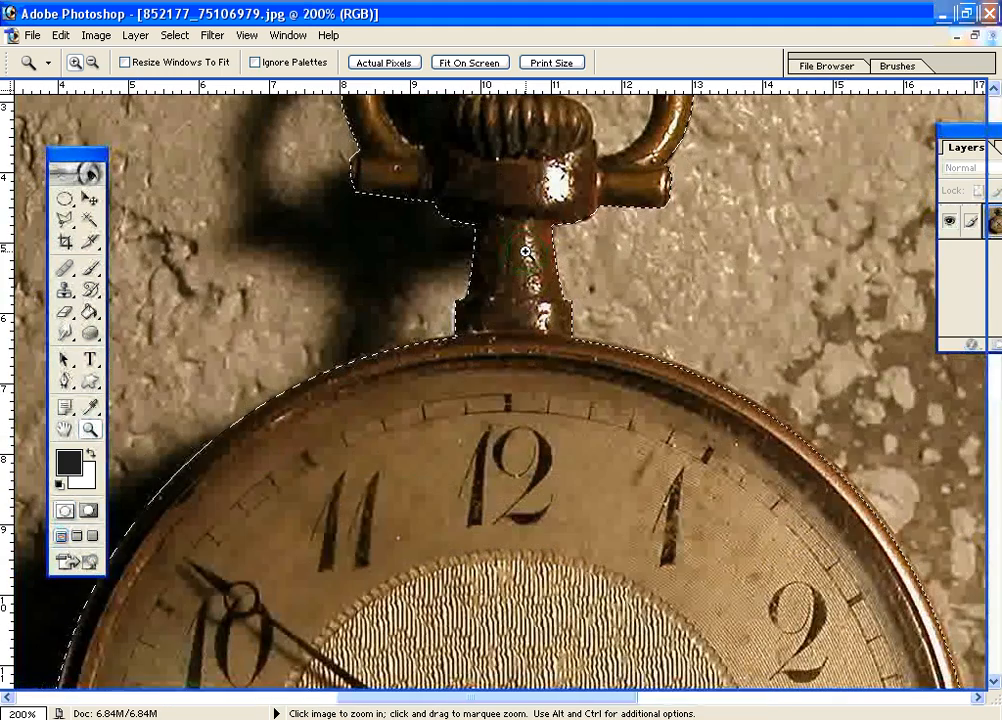
pyautogui.keyDown('alt'); pyautogui.click(521, 251); pyautogui.keyUp('alt')
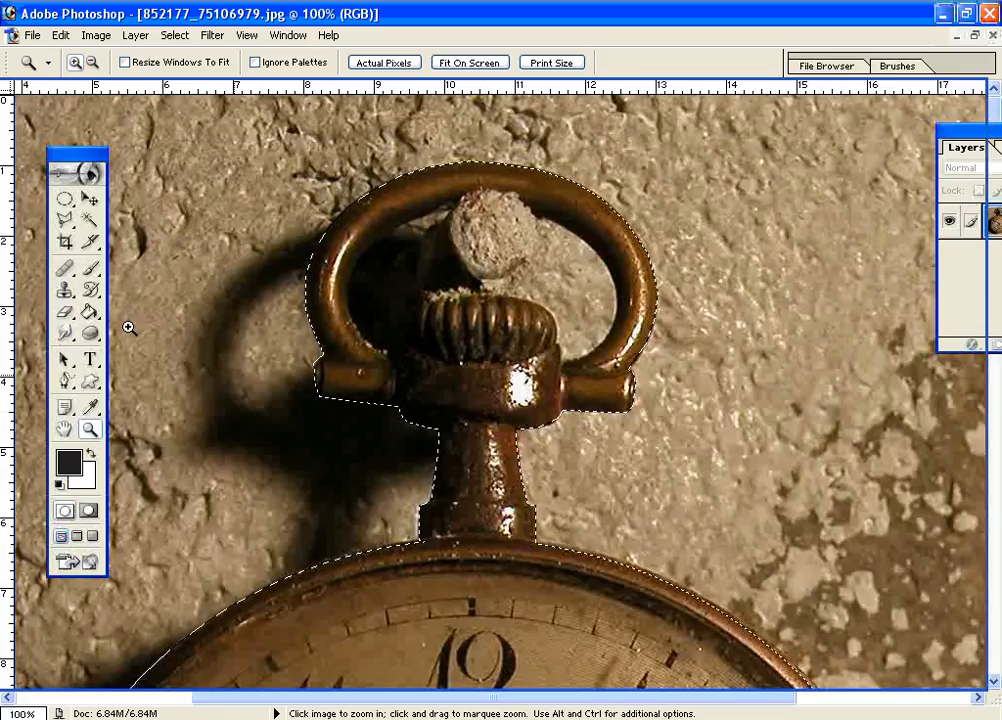
# Set the Polygonal Lasso to subtract from the selection, ready to cut out the opening inside the enlarged ring.
pyautogui.click(66, 222)
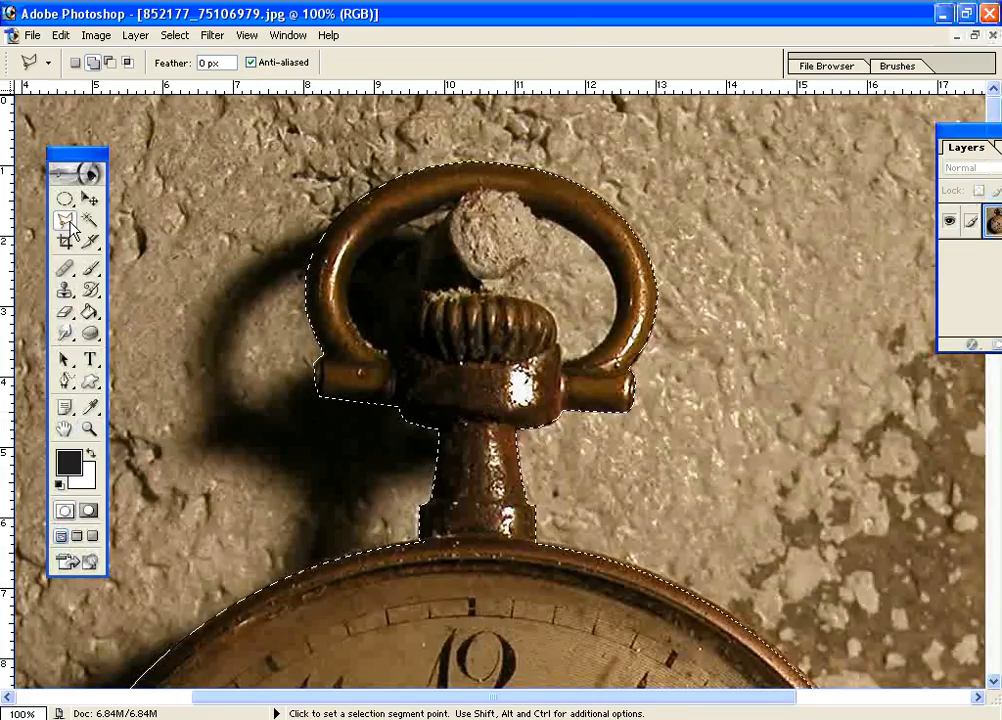
pyautogui.click(111, 64)
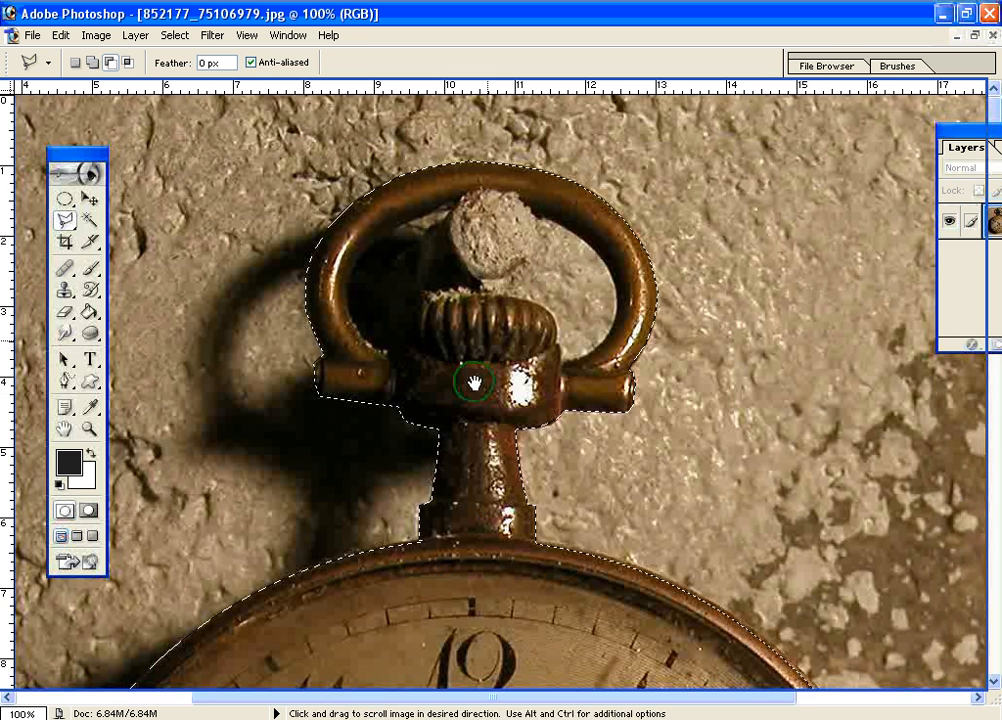
pyautogui.moveTo(470, 376); pyautogui.dragTo(437, 376)
pyautogui.rightClick(457, 286)
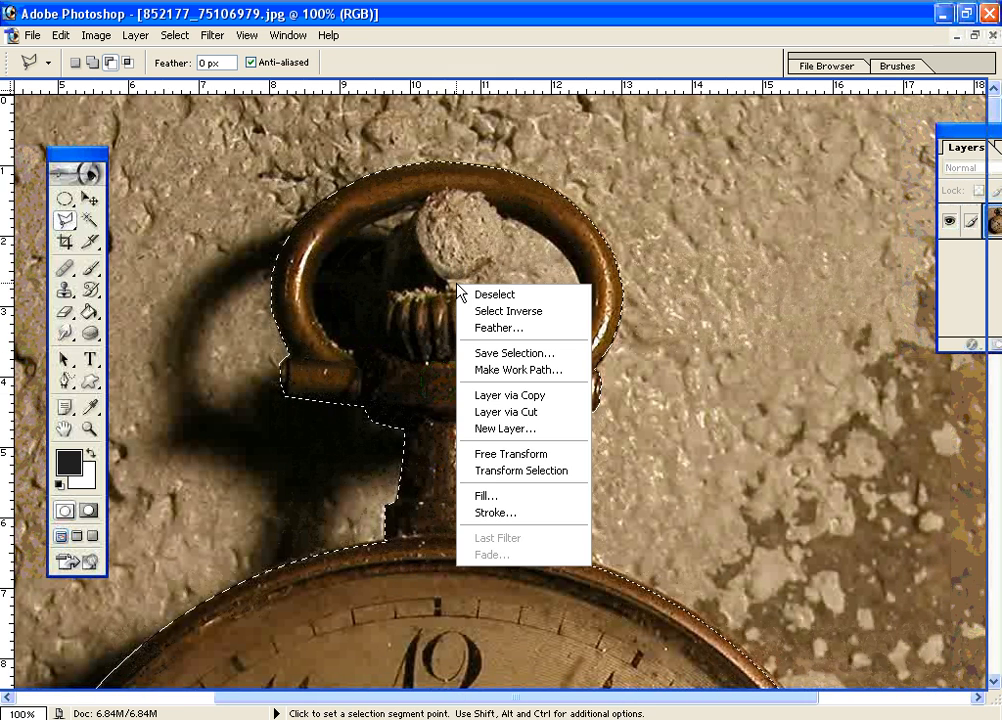
pyautogui.click(89, 430)
pyautogui.click(89, 428)
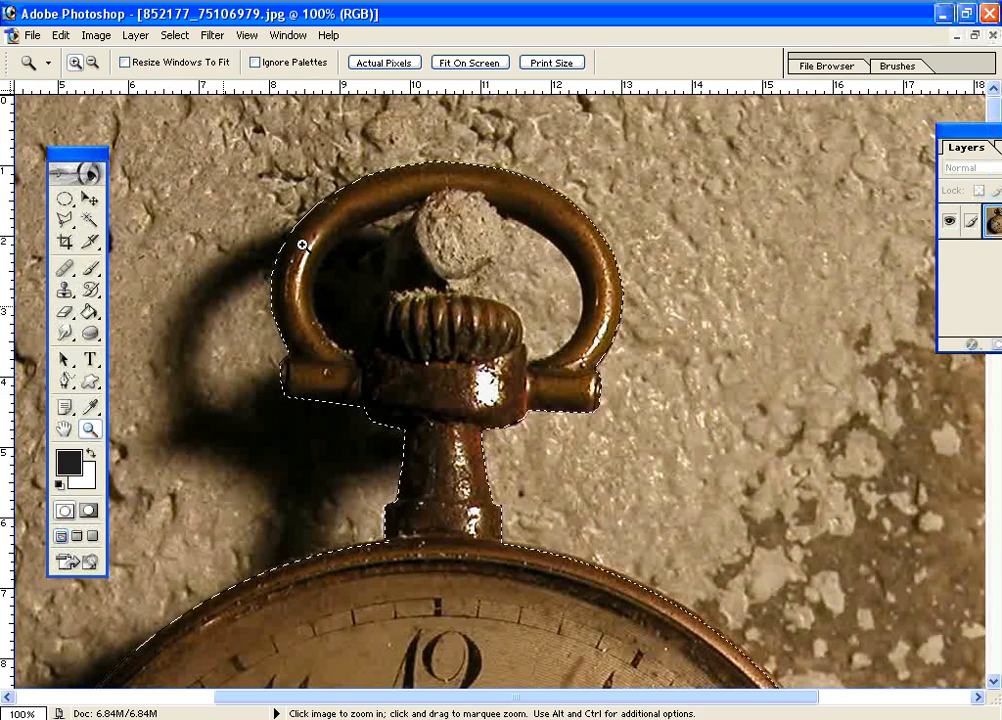
pyautogui.moveTo(289, 160); pyautogui.dragTo(697, 443)
pyautogui.moveTo(443, 487); pyautogui.dragTo(502, 500)
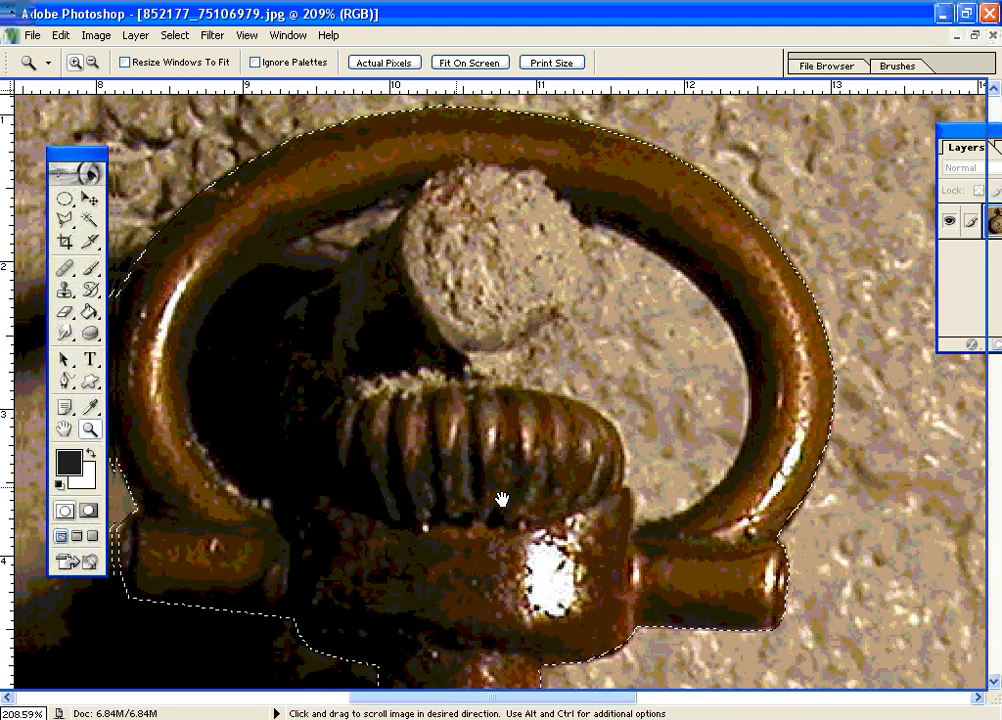
pyautogui.click(64, 220)
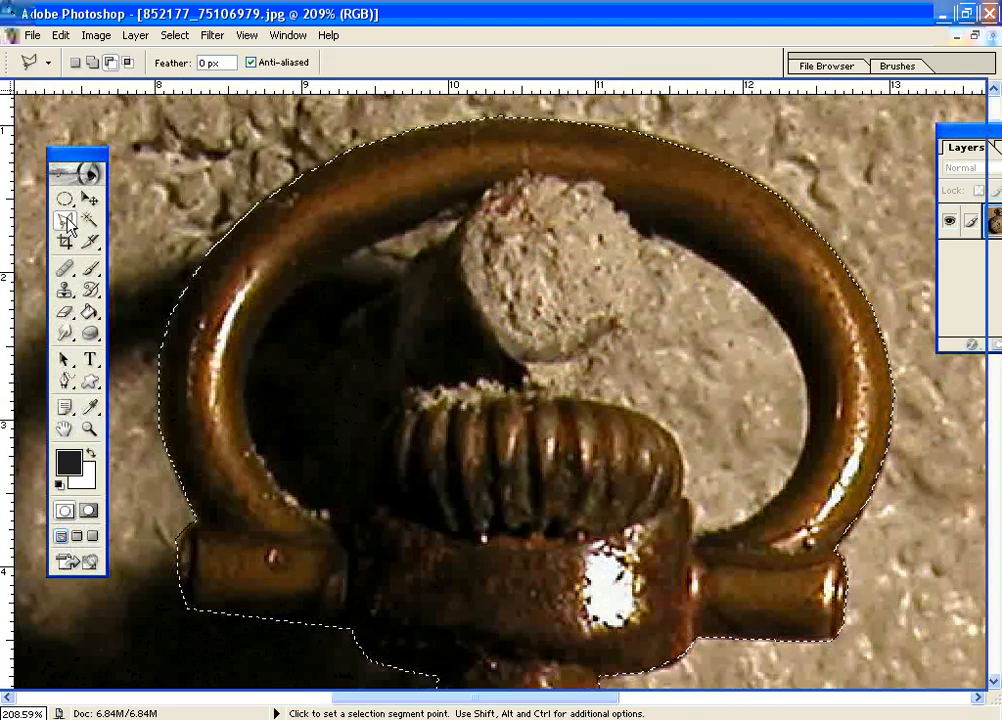
pyautogui.click(111, 63)
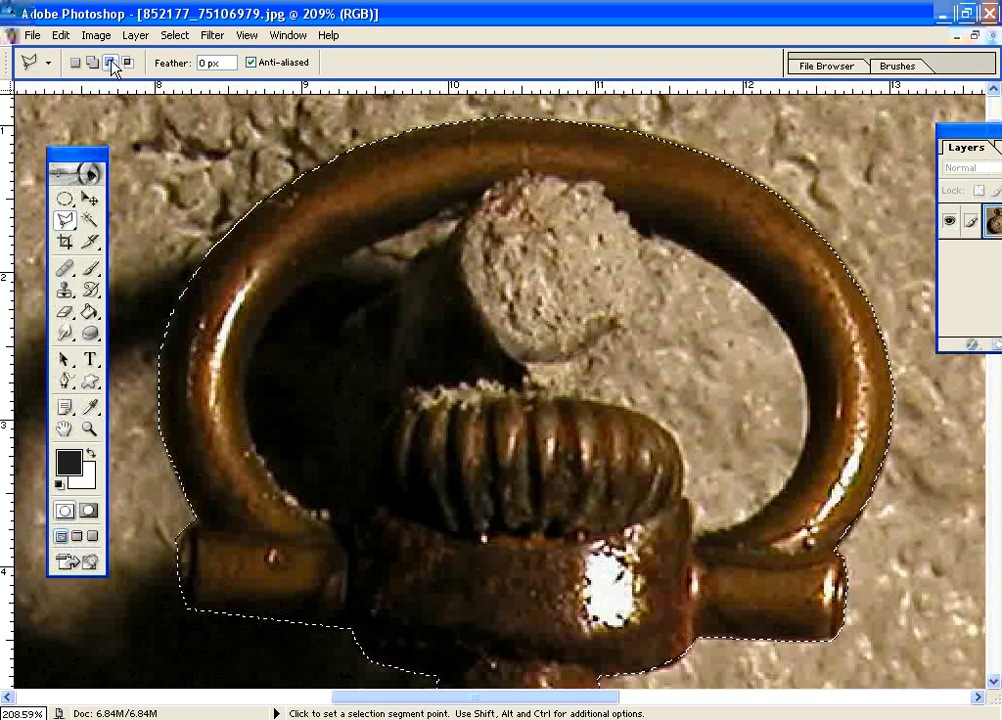
# Start the subtracting outline at the ring's lower left inner edge and trace it up to the upper left of the opening.
pyautogui.click(328, 523)
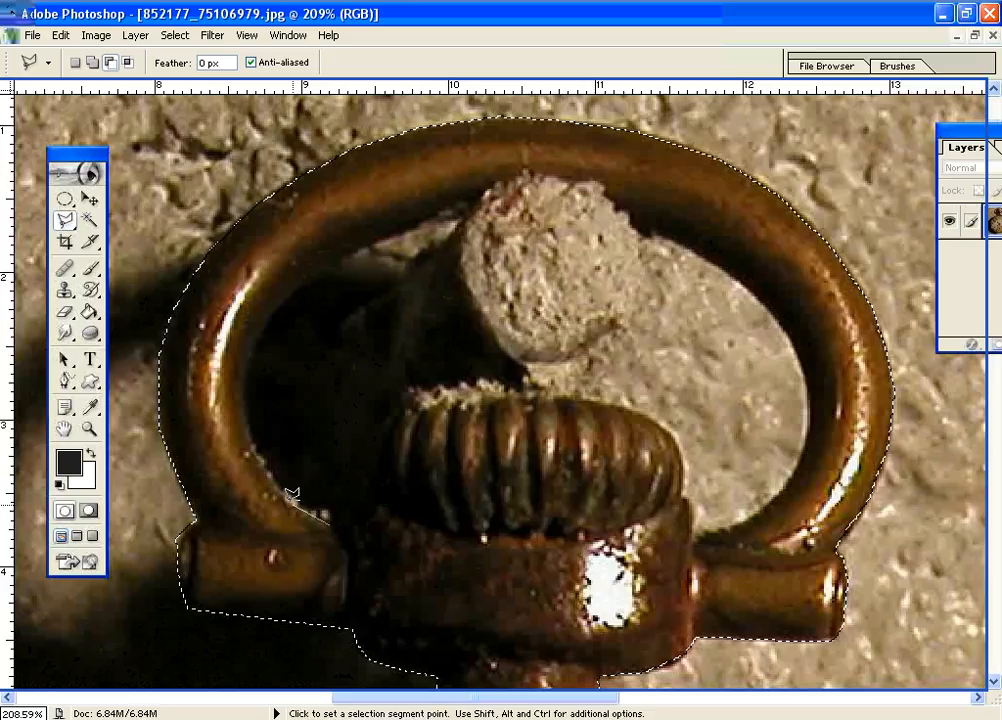
pyautogui.click(291, 500)
pyautogui.click(252, 448)
pyautogui.click(247, 386)
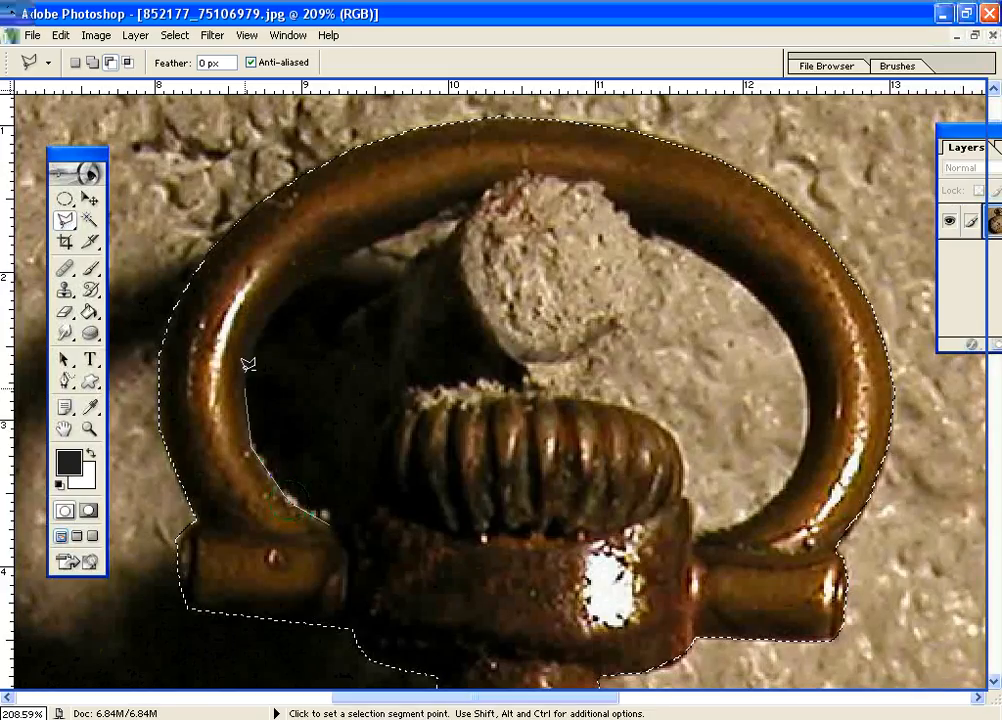
pyautogui.click(259, 332)
pyautogui.click(301, 283)
pyautogui.click(345, 250)
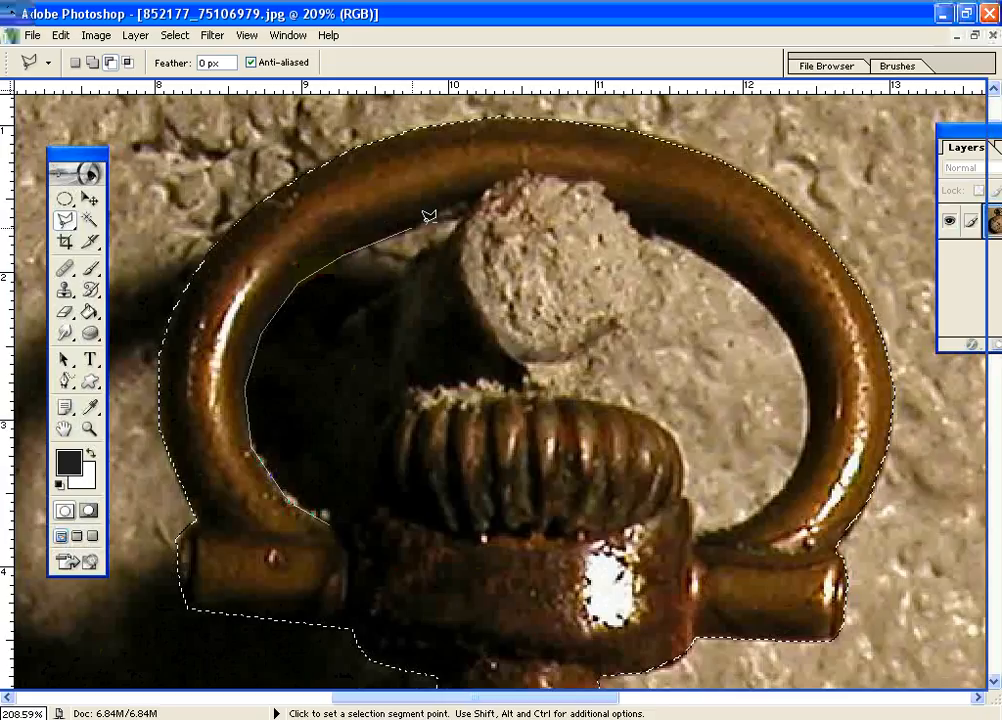
# Trace the ring's inner edge across the stone at the top and down the right side to the collar.
pyautogui.click(490, 204)
pyautogui.click(585, 200)
pyautogui.click(625, 215)
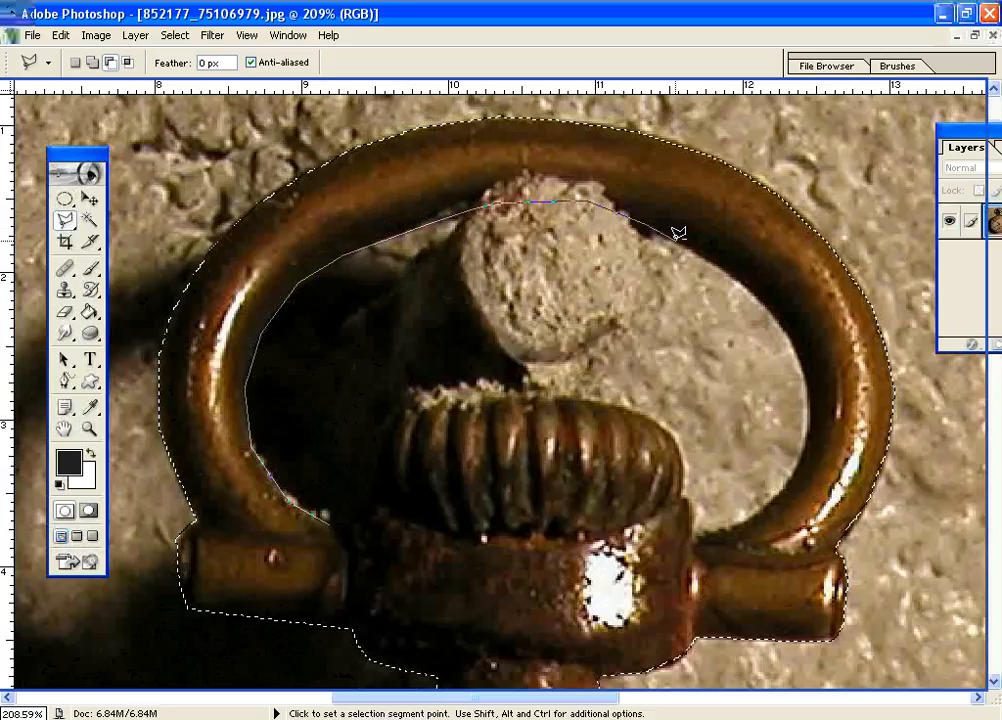
pyautogui.click(767, 306)
pyautogui.click(795, 338)
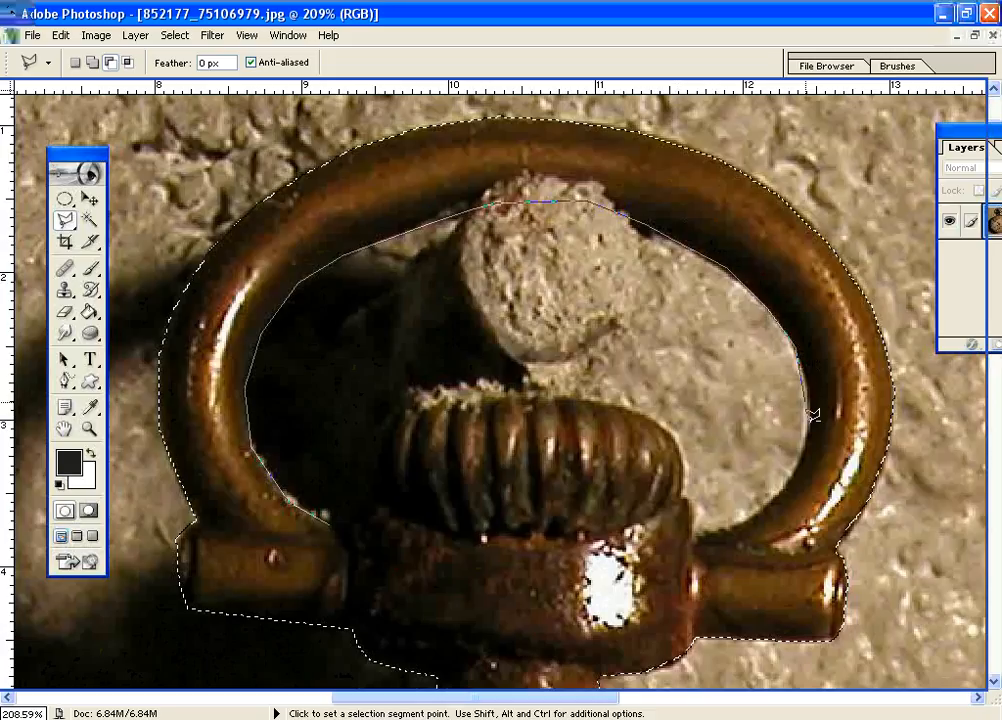
pyautogui.click(765, 504)
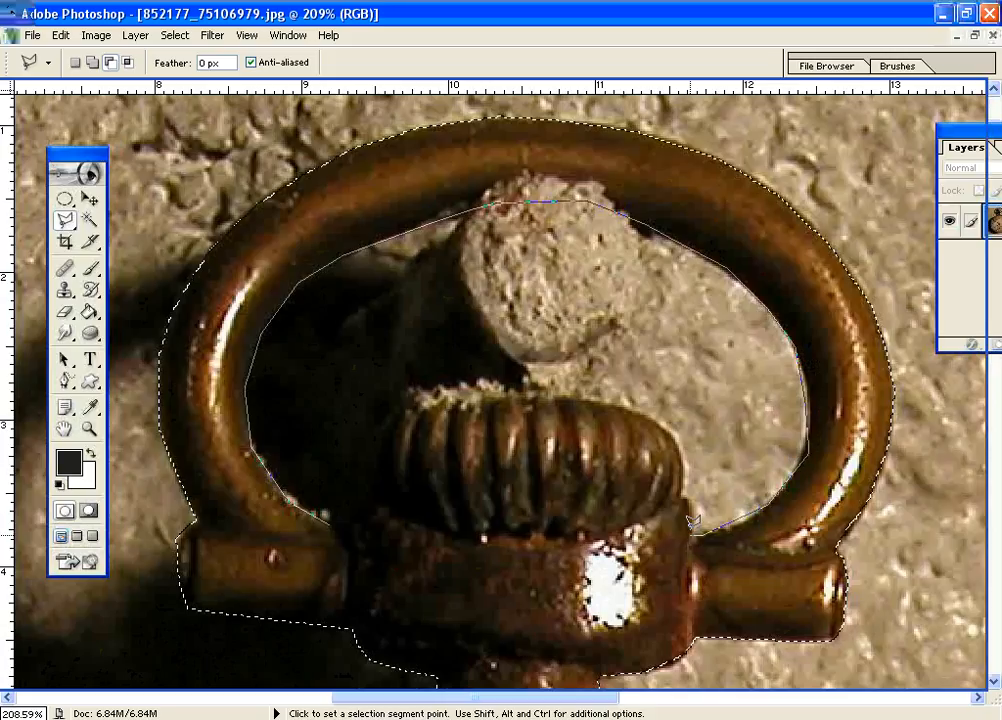
# Trace the subtracting outline over the fluted crown and down its left side, closing it at the ring's lower left inner edge.
pyautogui.click(684, 462)
pyautogui.click(665, 436)
pyautogui.click(629, 409)
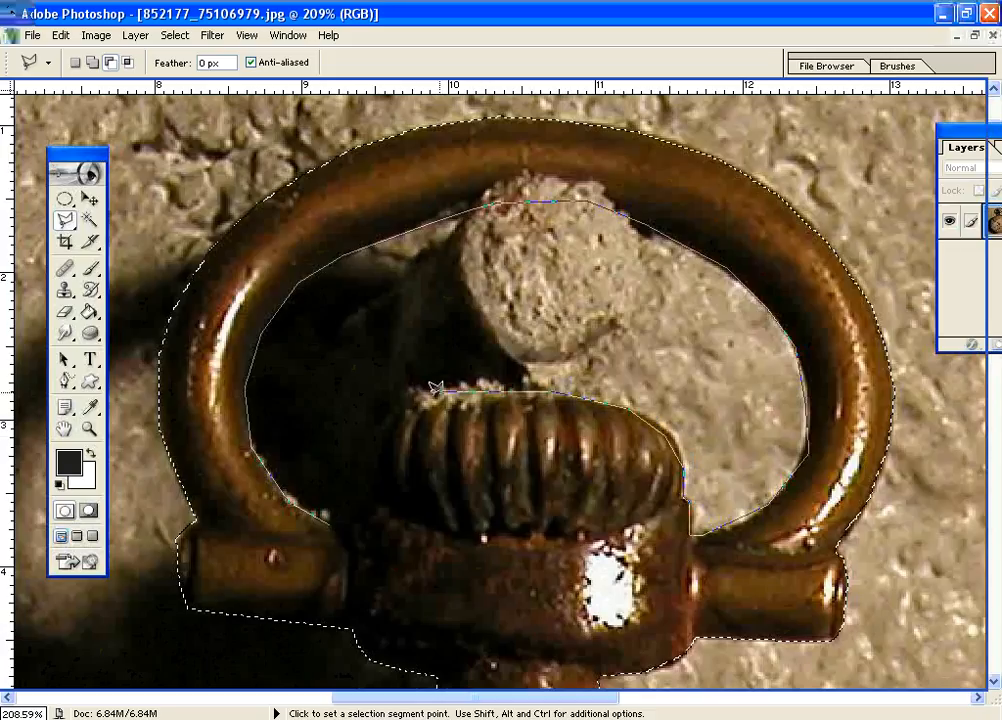
pyautogui.click(405, 402)
pyautogui.click(350, 450)
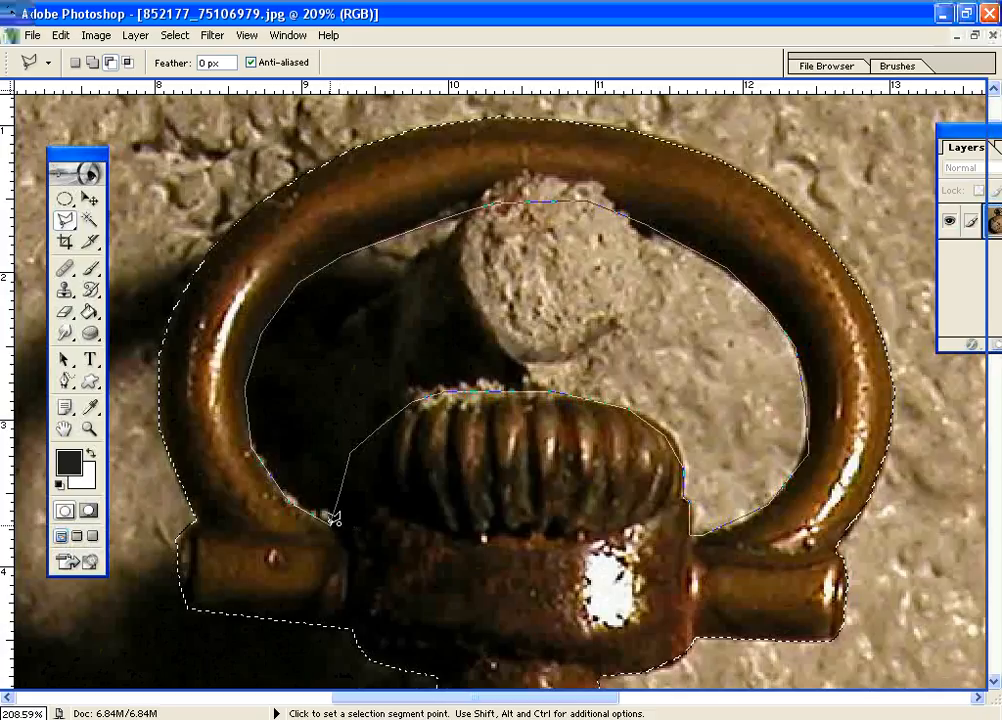
pyautogui.click(333, 517)
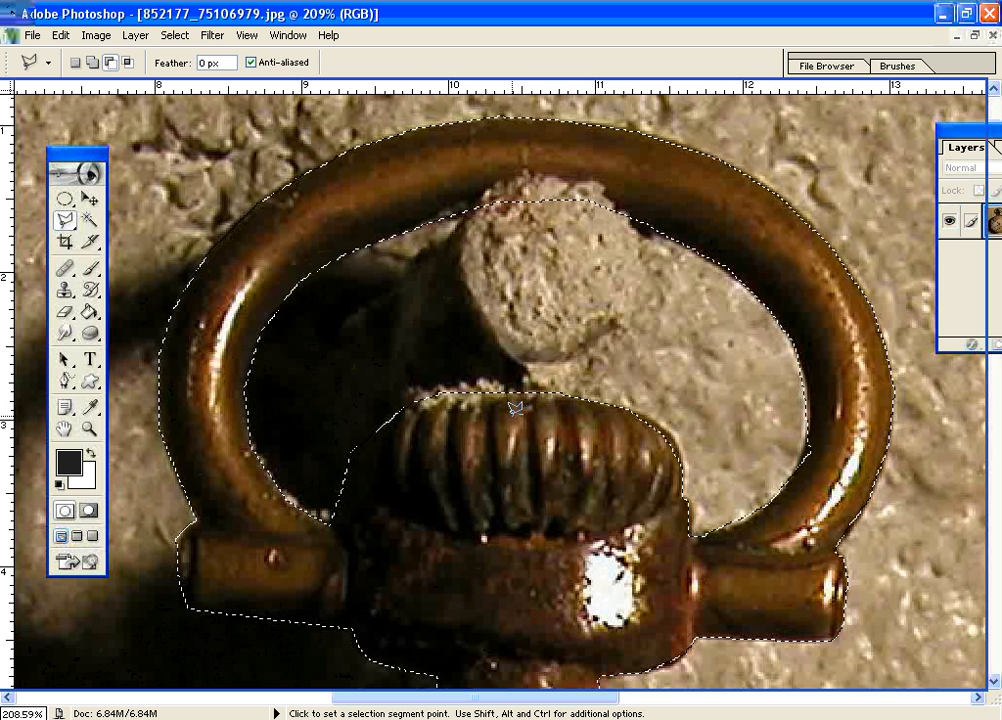
# Fit the whole image in view and copy the selected pocket watch.
pyautogui.press('z')
pyautogui.rightClick(467, 340)
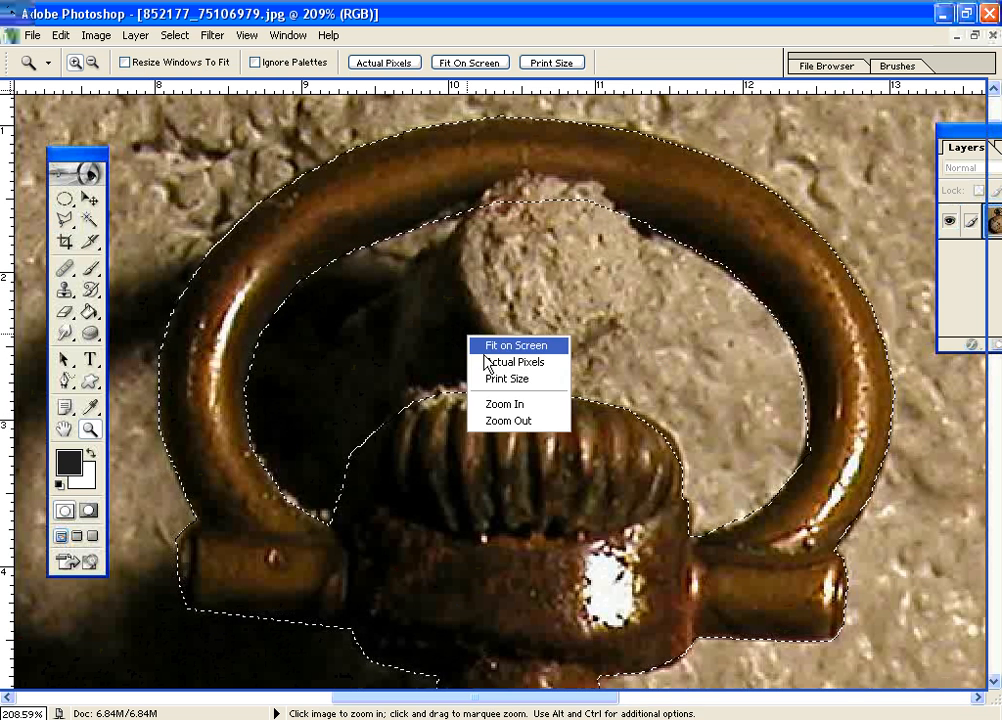
pyautogui.click(480, 345)
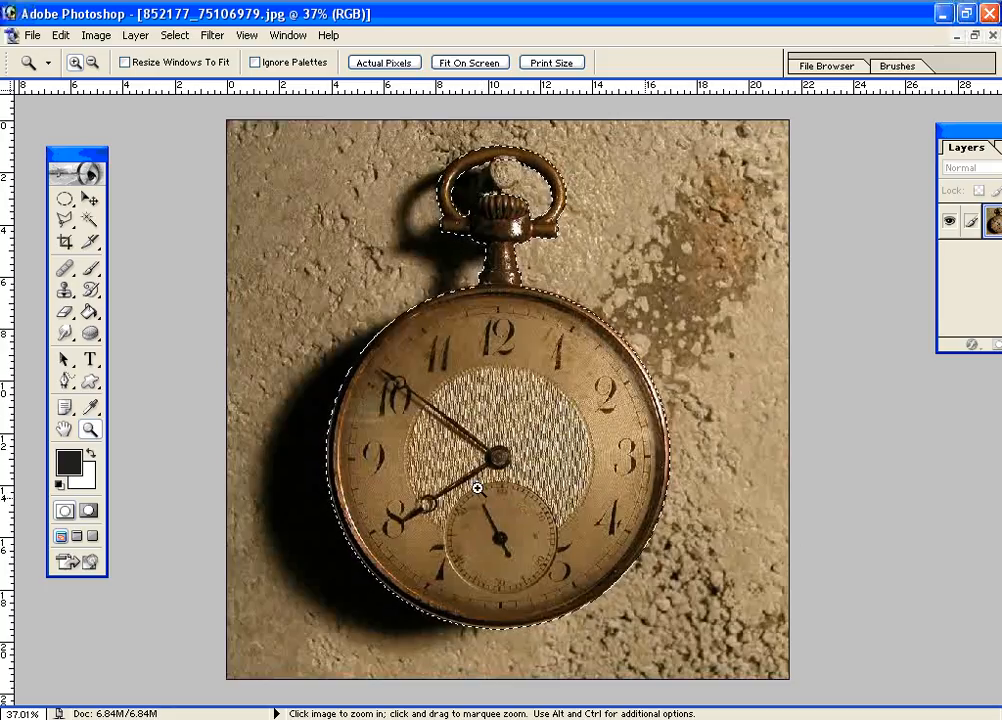
pyautogui.click(62, 36)
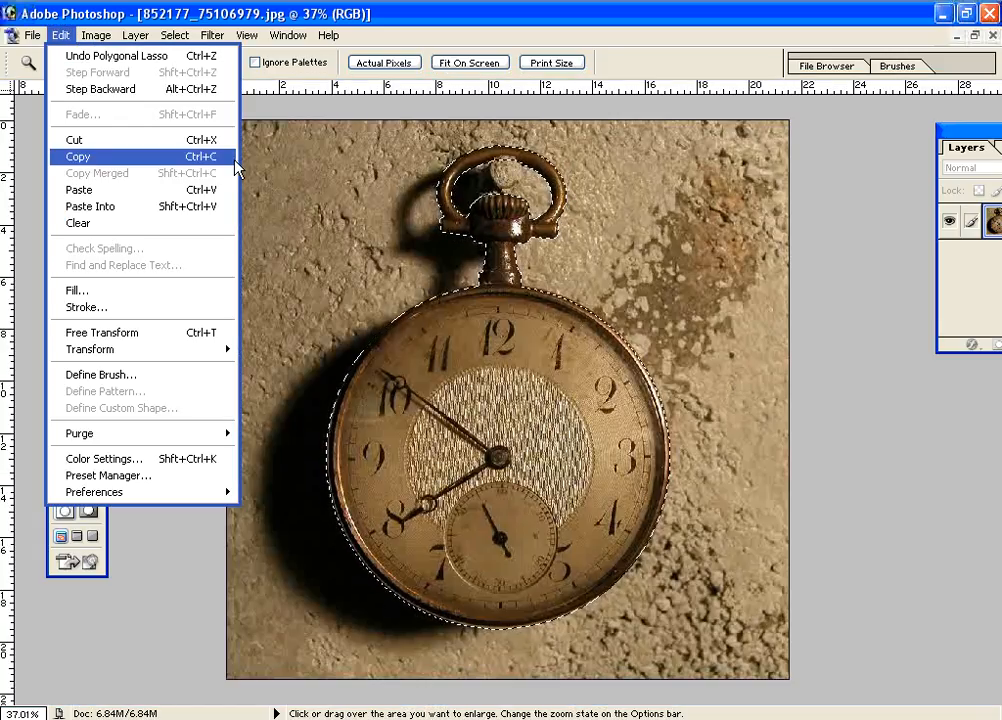
pyautogui.click(208, 158)
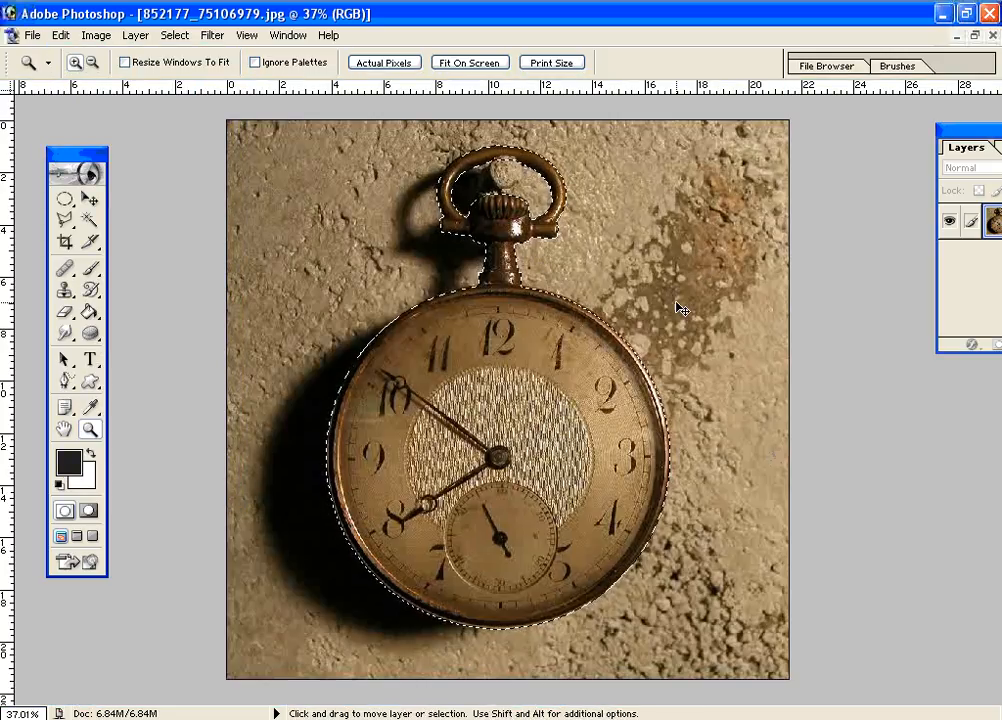
# Switch to the minaret sunset image 768932_70228282.jpg and paste the copied watch into it.
pyautogui.hotkey('ctrl', 'shift', 'Tab')
pyautogui.hotkey('ctrl', 'Tab')
pyautogui.hotkey('ctrl', 'Tab')
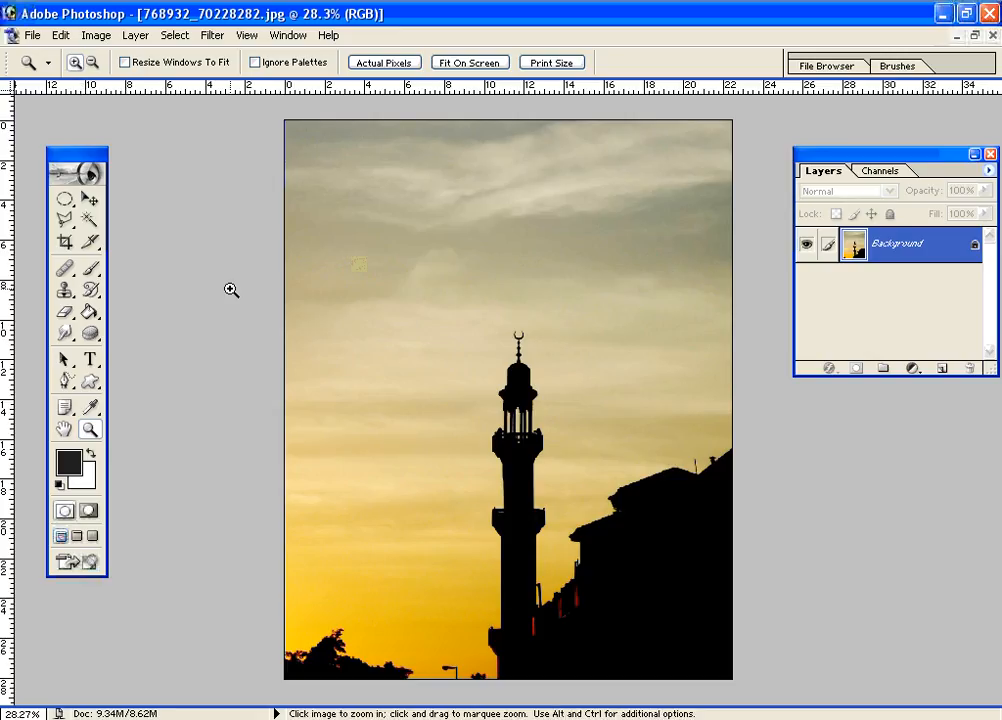
pyautogui.click(89, 199)
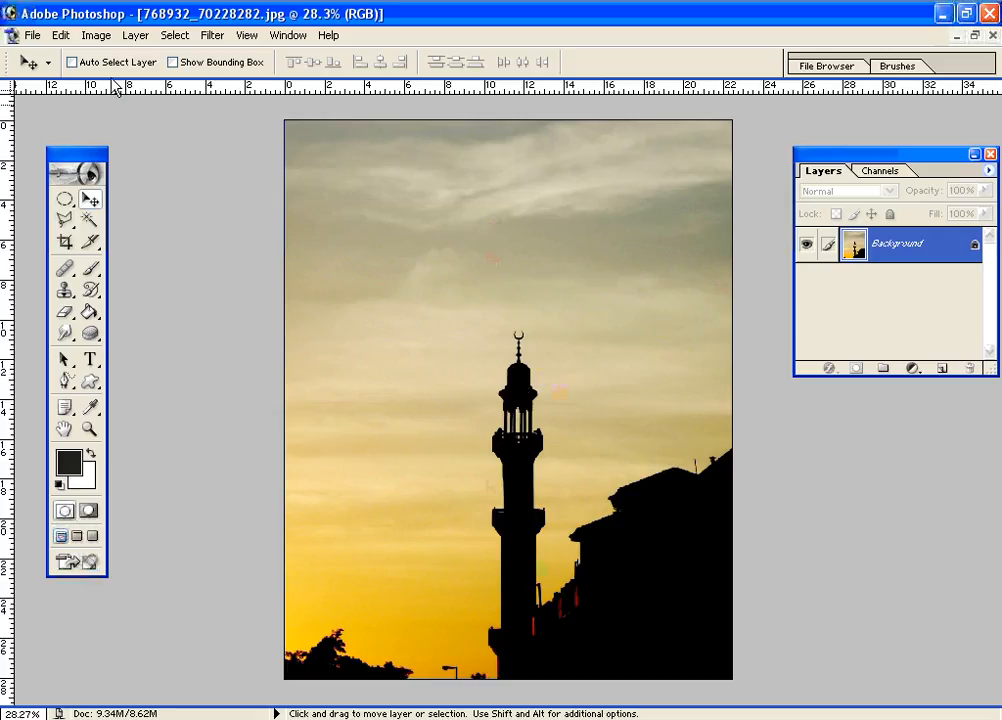
pyautogui.click(60, 35)
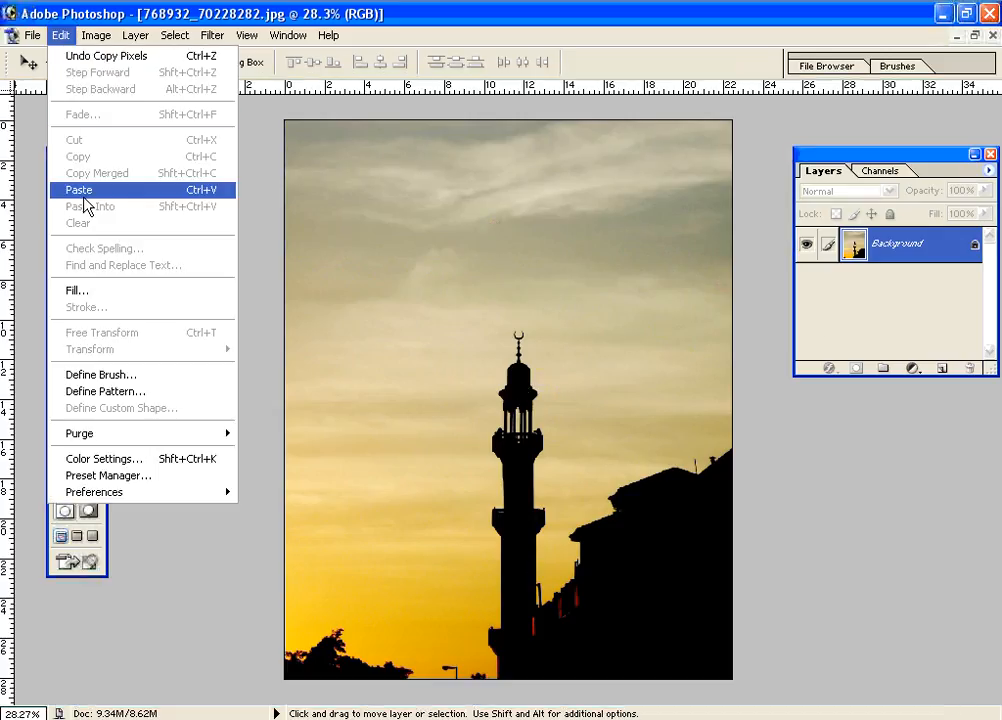
pyautogui.click(212, 198)
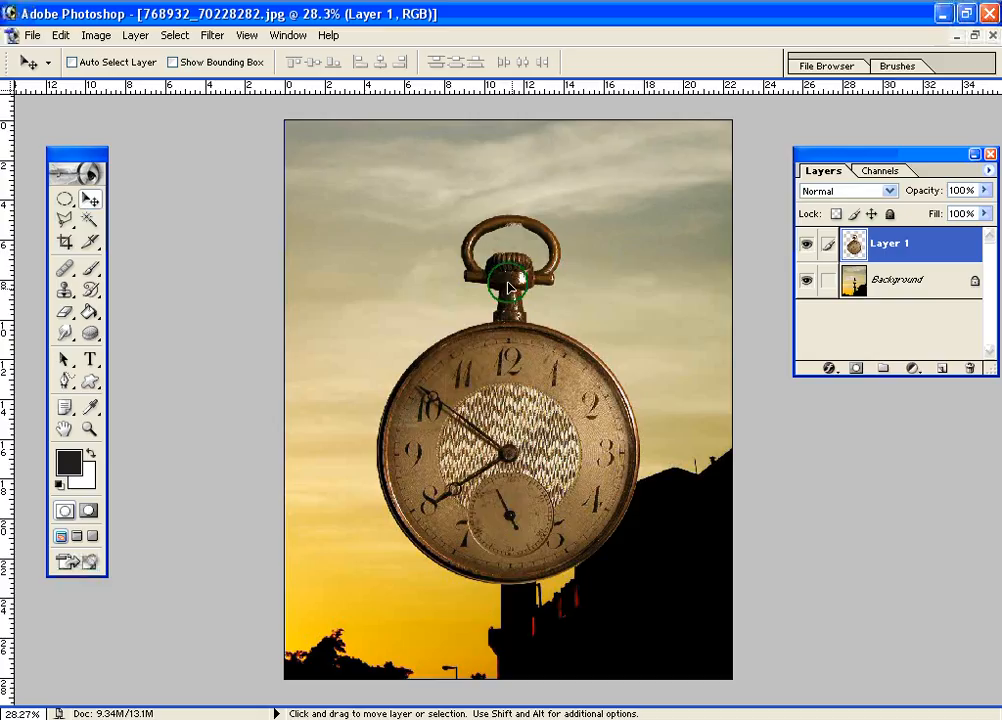
# Reposition the pasted watch slightly left of the image centre, with its dial overlapping the minaret.
pyautogui.moveTo(512, 293); pyautogui.dragTo(462, 238)
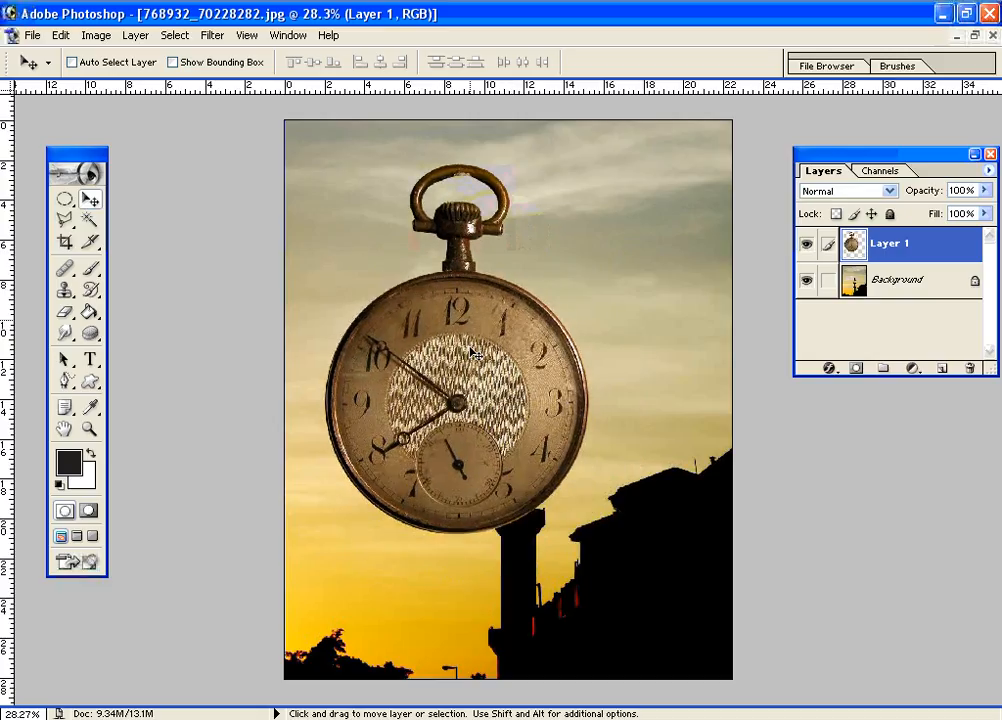
pyautogui.click(470, 376)
pyautogui.moveTo(470, 376); pyautogui.dragTo(439, 424)
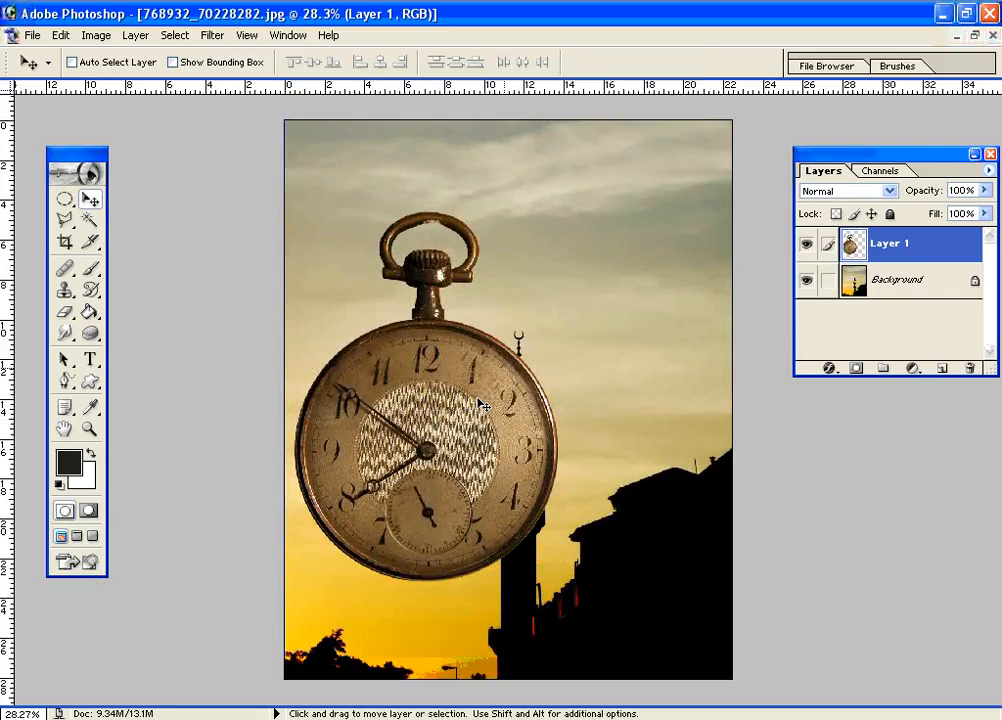
pyautogui.moveTo(481, 408); pyautogui.dragTo(515, 409)
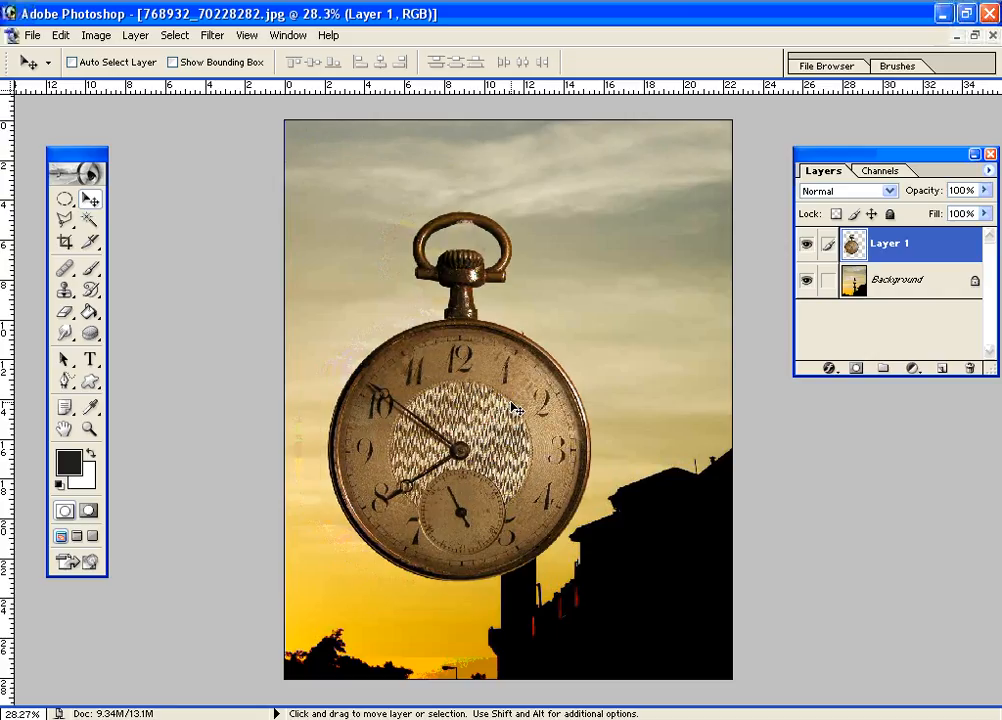
# Rotate the watch 39.8° clockwise, scale it to 115.0% width and 112.8% height, and place it over the minaret's upper part.
pyautogui.hotkey('ctrl', 't')
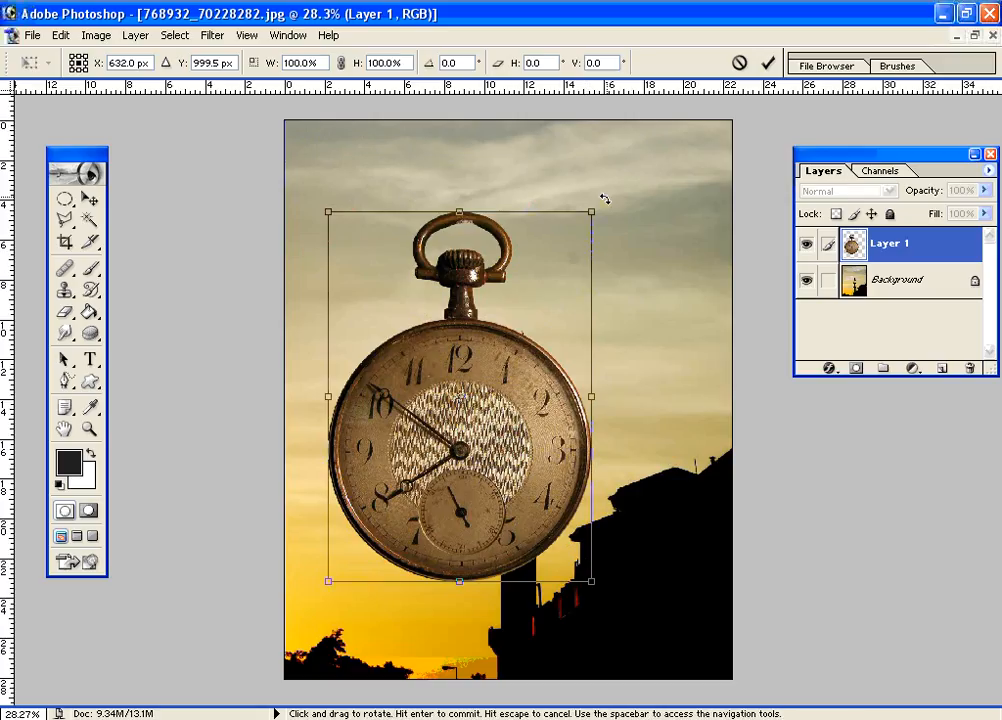
pyautogui.moveTo(604, 197); pyautogui.dragTo(700, 337)
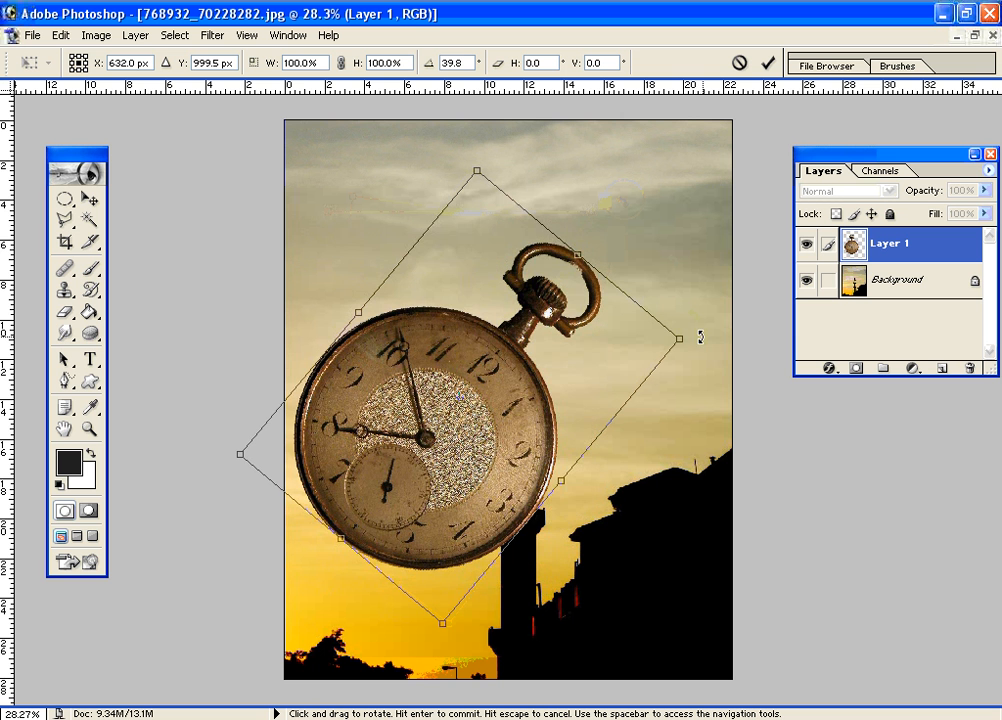
pyautogui.moveTo(392, 320); pyautogui.dragTo(437, 257)
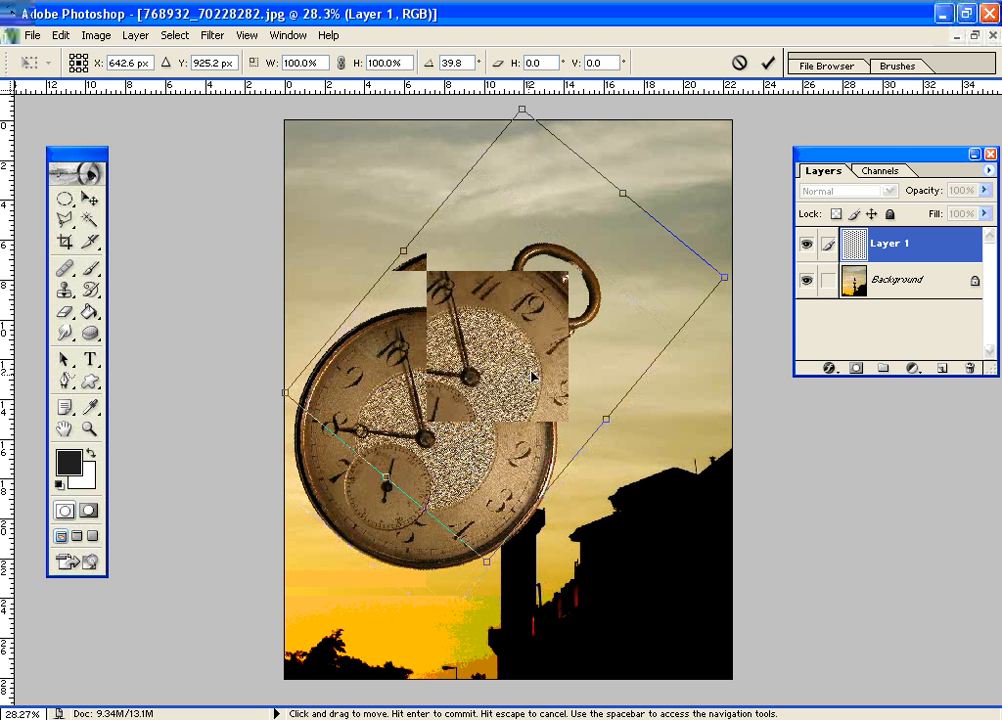
pyautogui.moveTo(546, 402); pyautogui.dragTo(587, 516)
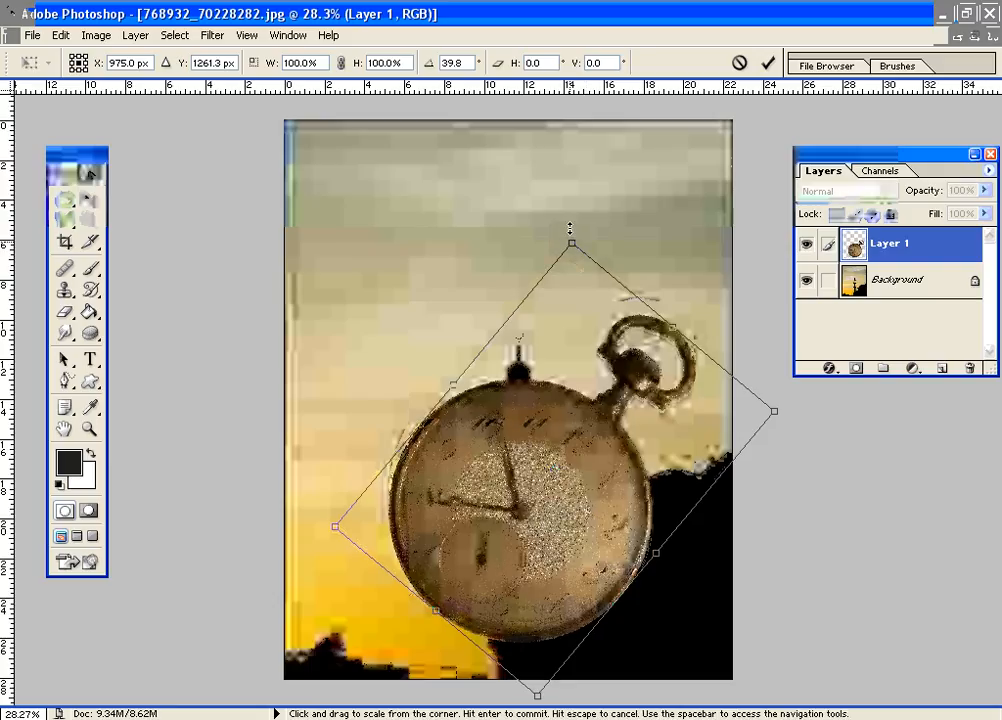
pyautogui.moveTo(571, 245); pyautogui.dragTo(573, 177)
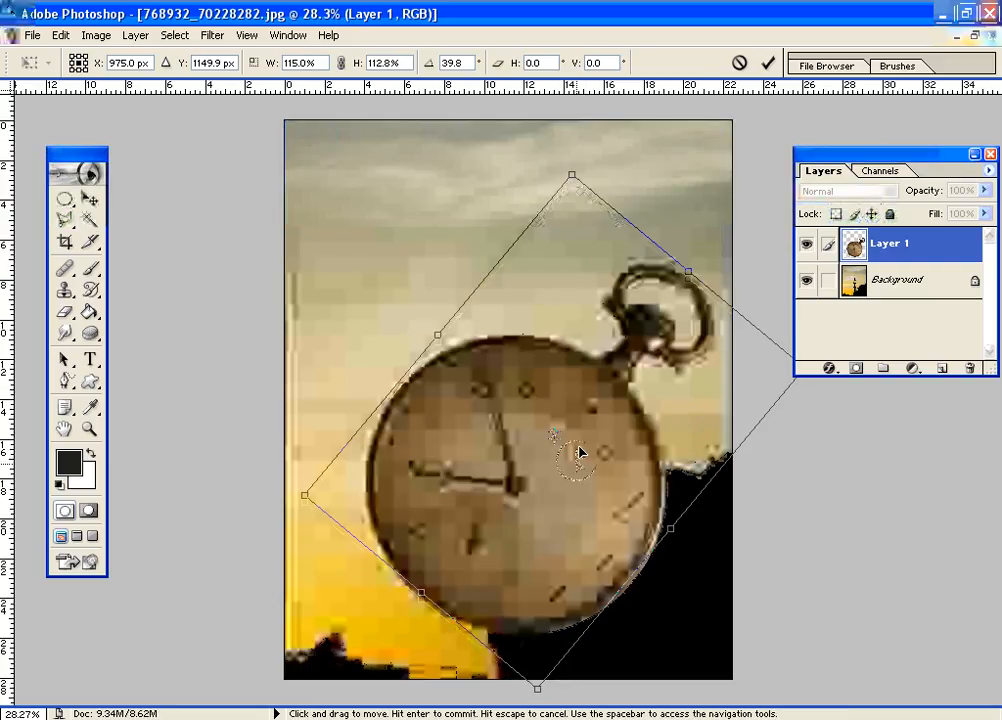
pyautogui.moveTo(582, 454); pyautogui.dragTo(584, 425)
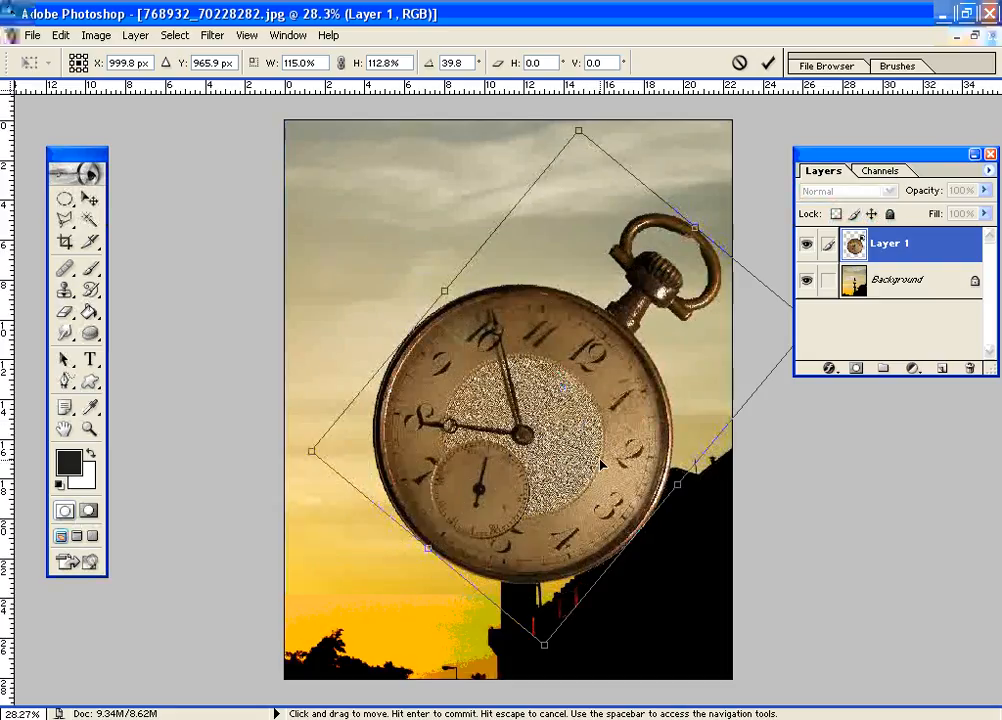
pyautogui.press('Return')
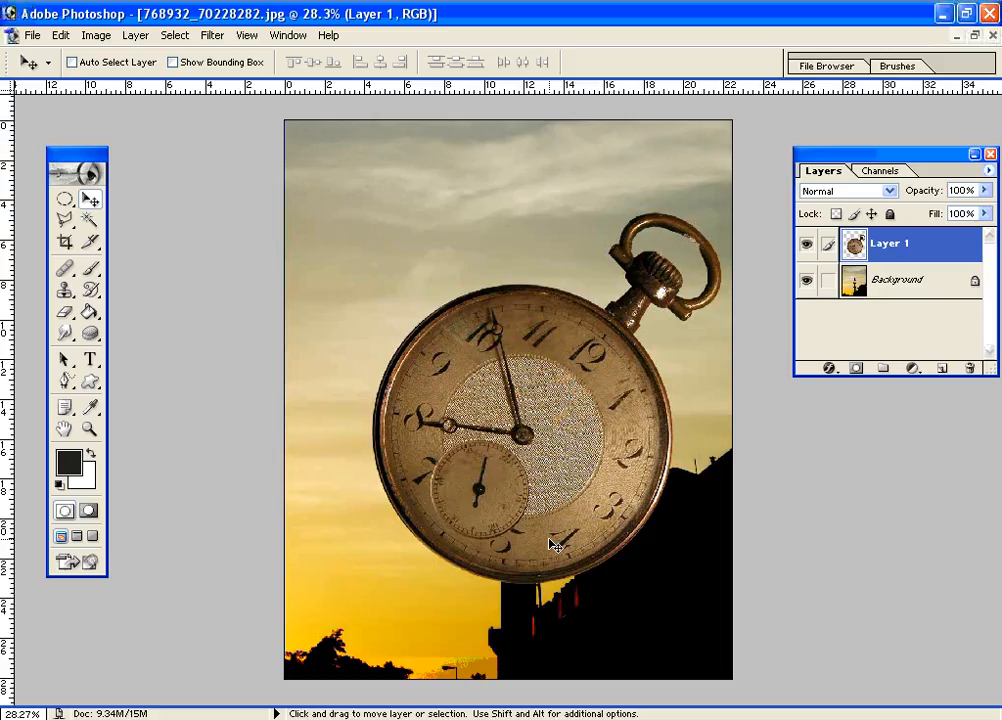
pyautogui.moveTo(556, 545); pyautogui.dragTo(535, 483)
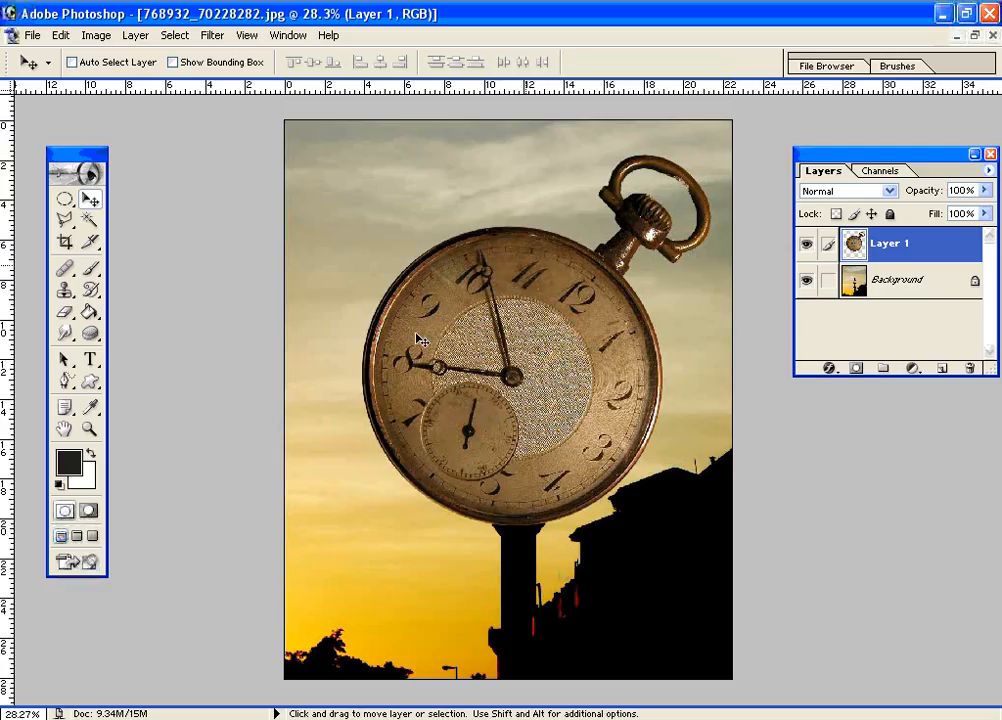
# Try erasing the watch's right edge with the soft 300 px Eraser, and undo the stroke.
pyautogui.click(66, 314)
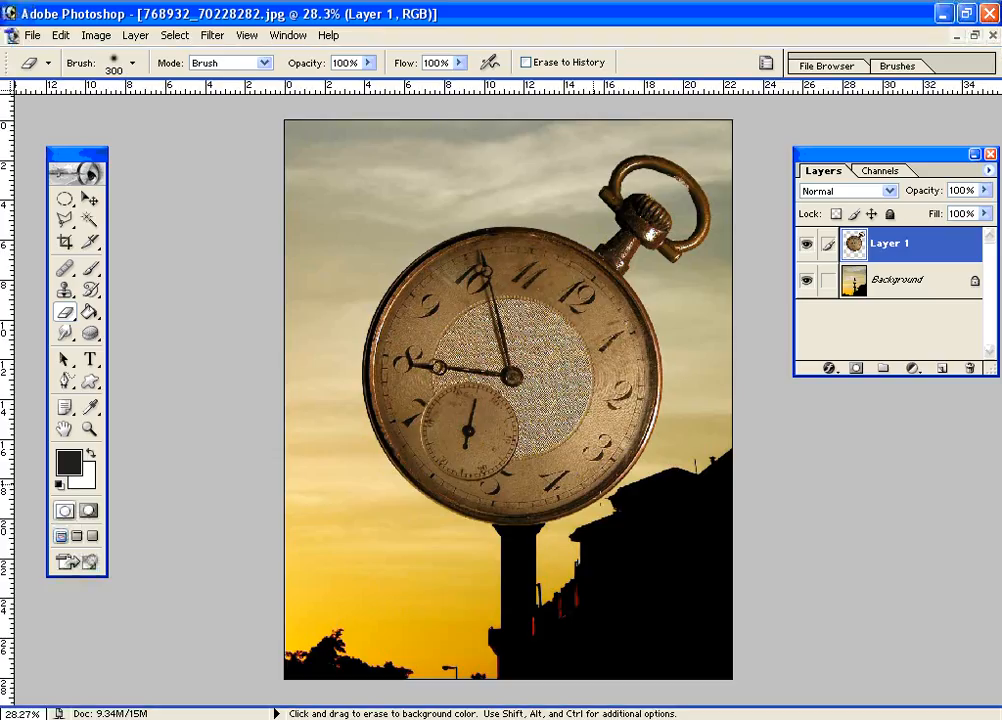
pyautogui.moveTo(593, 485)
pyautogui.mouseDown()
pyautogui.moveTo(633, 438)
pyautogui.moveTo(640, 363)
pyautogui.moveTo(645, 410)
pyautogui.moveTo(634, 440)
pyautogui.mouseUp()
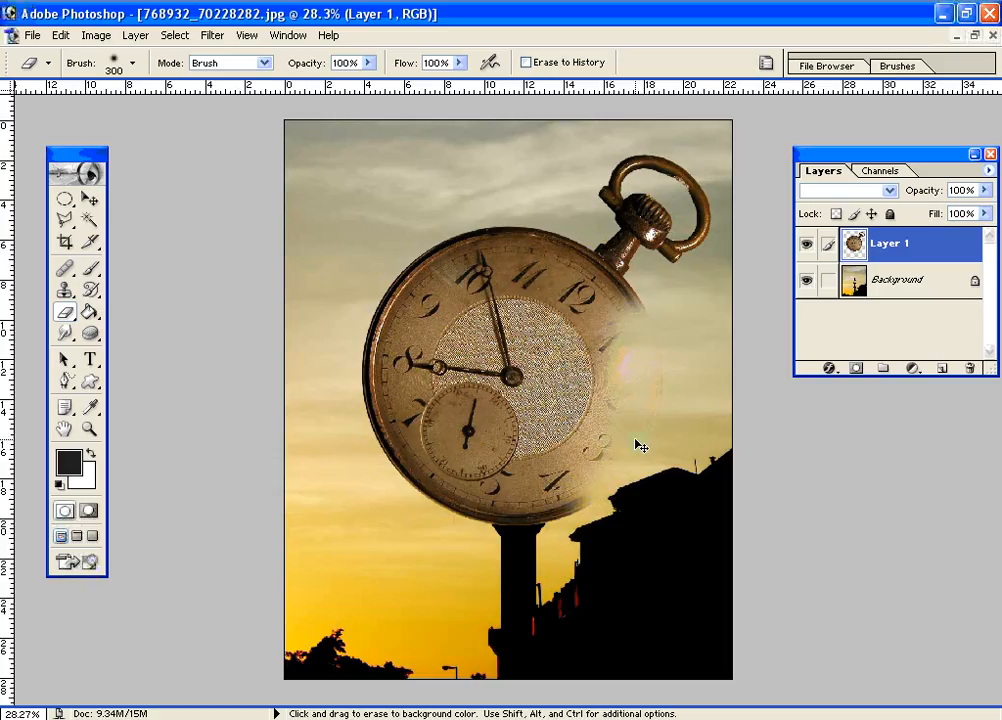
pyautogui.hotkey('ctrl', 'z')
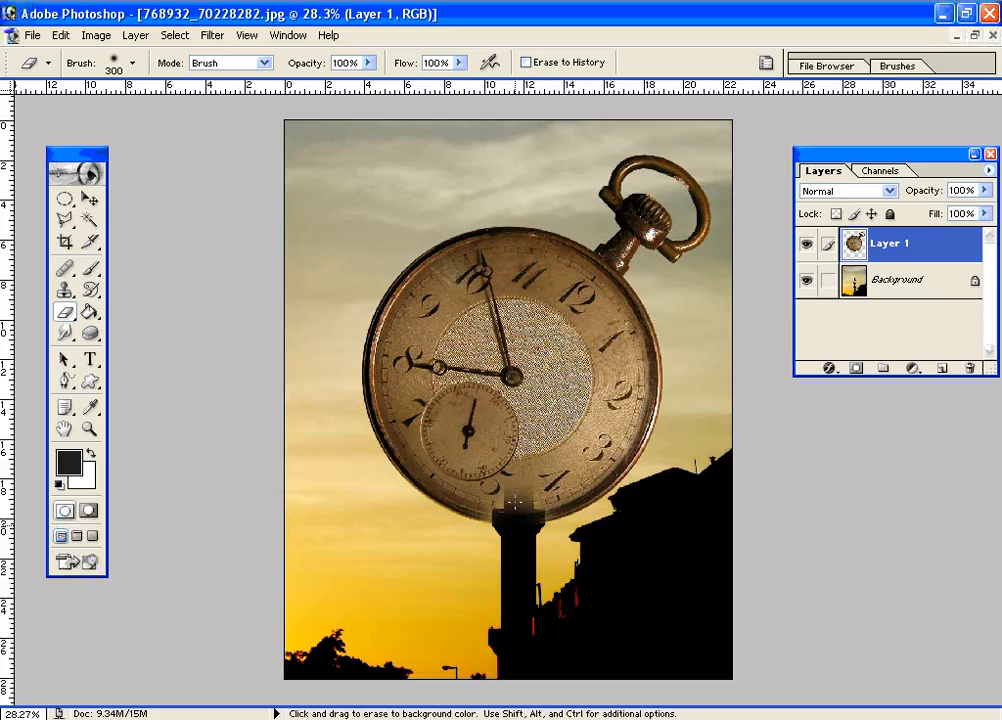
# Try erasing the part of the watch covering the minaret, first including its right side and crown, undoing each attempt.
pyautogui.moveTo(513, 503)
pyautogui.mouseDown()
pyautogui.moveTo(516, 330)
pyautogui.moveTo(524, 548)
pyautogui.moveTo(641, 362)
pyautogui.moveTo(647, 447)
pyautogui.moveTo(665, 351)
pyautogui.moveTo(541, 543)
pyautogui.moveTo(493, 546)
pyautogui.moveTo(347, 461)
pyautogui.moveTo(521, 518)
pyautogui.moveTo(494, 516)
pyautogui.moveTo(481, 462)
pyautogui.moveTo(422, 459)
pyautogui.moveTo(613, 421)
pyautogui.moveTo(655, 368)
pyautogui.moveTo(467, 467)
pyautogui.moveTo(602, 376)
pyautogui.moveTo(718, 165)
pyautogui.moveTo(632, 301)
pyautogui.moveTo(633, 228)
pyautogui.moveTo(692, 182)
pyautogui.moveTo(590, 262)
pyautogui.mouseUp()
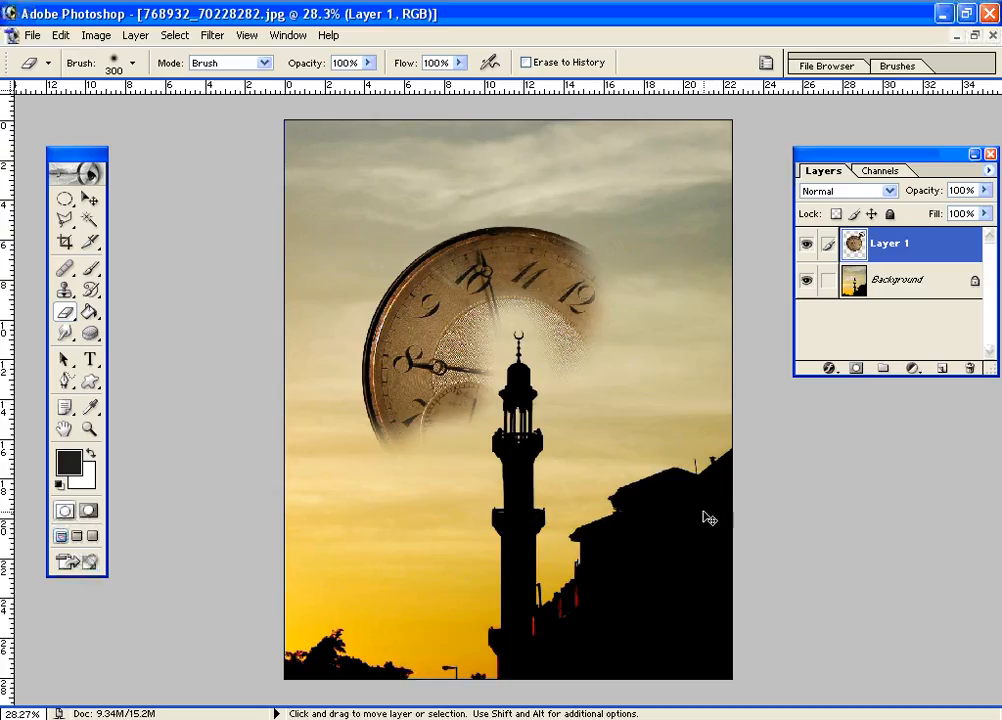
pyautogui.hotkey('ctrl', 'alt', 'z')
pyautogui.hotkey('ctrl', 'alt', 'z')
pyautogui.hotkey('ctrl', 'alt', 'z')
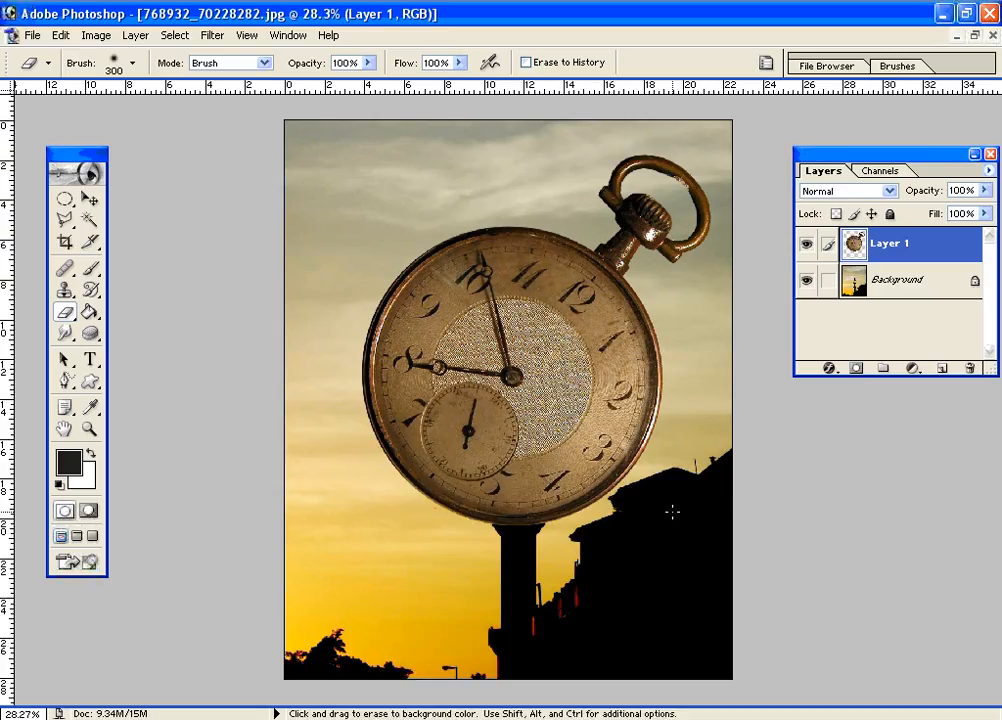
pyautogui.moveTo(440, 520)
pyautogui.mouseDown()
pyautogui.moveTo(465, 505)
pyautogui.moveTo(519, 318)
pyautogui.moveTo(463, 528)
pyautogui.moveTo(505, 373)
pyautogui.moveTo(556, 490)
pyautogui.moveTo(539, 539)
pyautogui.mouseUp()
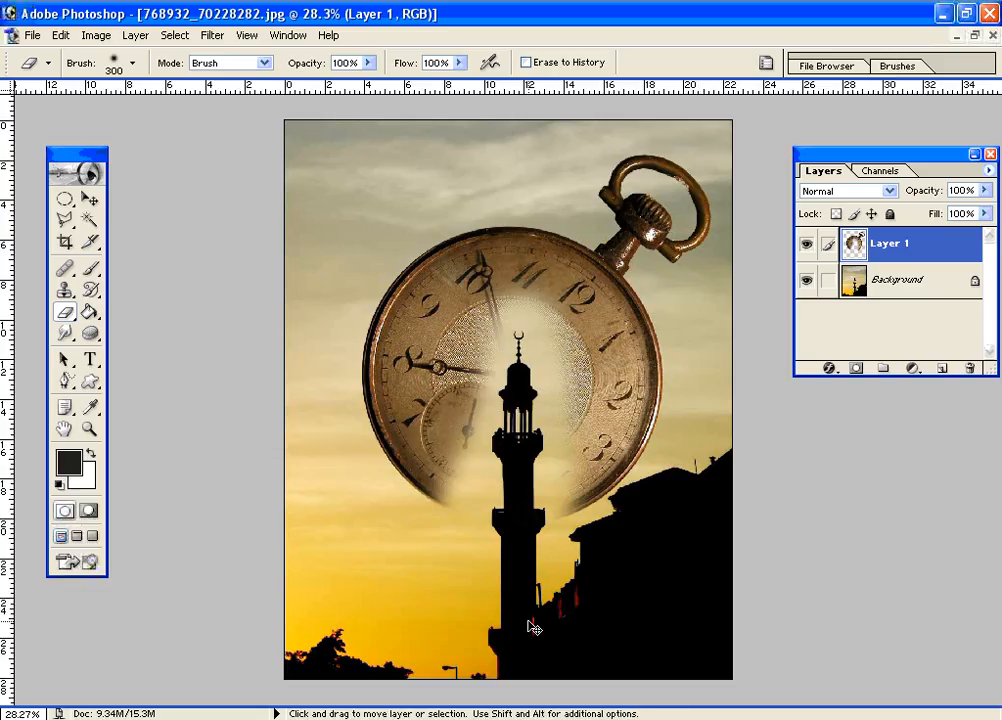
pyautogui.hotkey('ctrl', 'z')
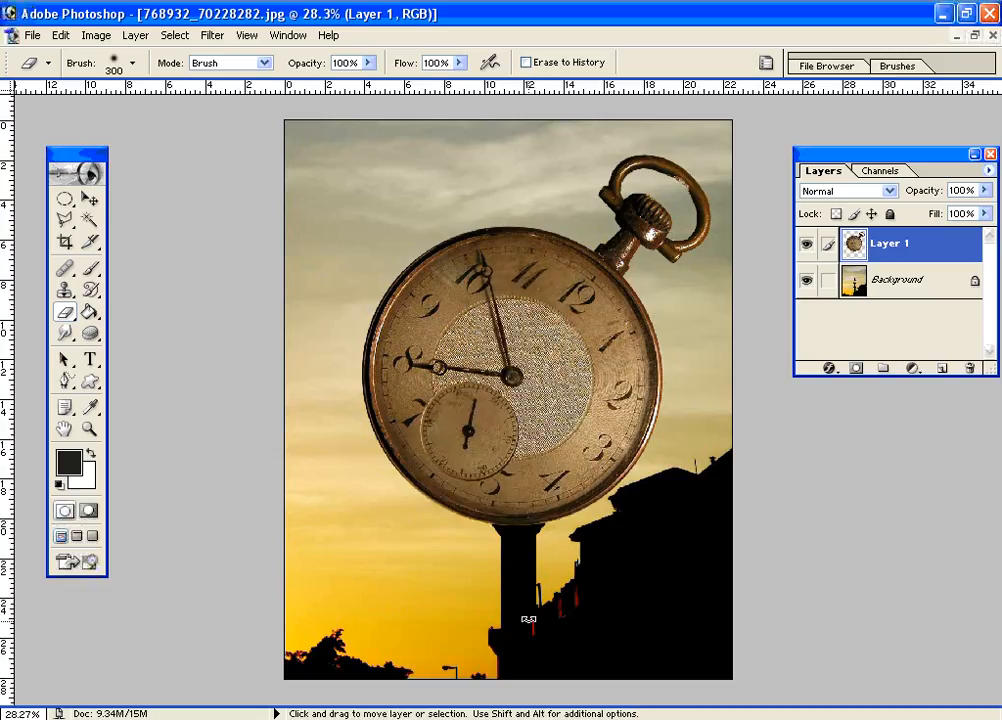
# Rotate the watch counter-clockwise until nearly upright and move it beside the minaret, partly beyond the image's right edge.
pyautogui.hotkey('ctrl', 't')
pyautogui.moveTo(318, 151); pyautogui.dragTo(255, 245)
pyautogui.moveTo(577, 333); pyautogui.dragTo(727, 338)
# Try fading the watch's lower, left and right parts with the soft 300 px Eraser, and step back through the strokes.
pyautogui.press('e')
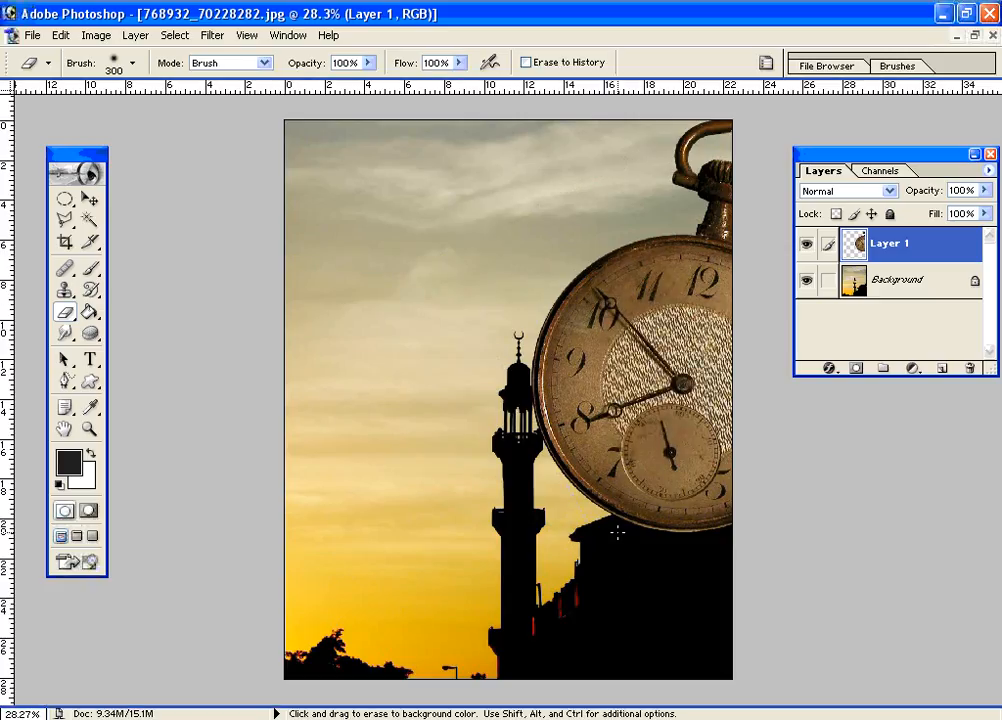
pyautogui.moveTo(617, 532)
pyautogui.mouseDown()
pyautogui.moveTo(575, 508)
pyautogui.moveTo(549, 474)
pyautogui.moveTo(531, 313)
pyautogui.moveTo(549, 273)
pyautogui.moveTo(669, 202)
pyautogui.moveTo(560, 253)
pyautogui.moveTo(533, 282)
pyautogui.moveTo(520, 319)
pyautogui.moveTo(545, 473)
pyautogui.moveTo(659, 540)
pyautogui.mouseUp()
pyautogui.moveTo(545, 372)
pyautogui.mouseDown()
pyautogui.moveTo(544, 293)
pyautogui.moveTo(698, 160)
pyautogui.moveTo(716, 98)
pyautogui.moveTo(642, 183)
pyautogui.mouseUp()
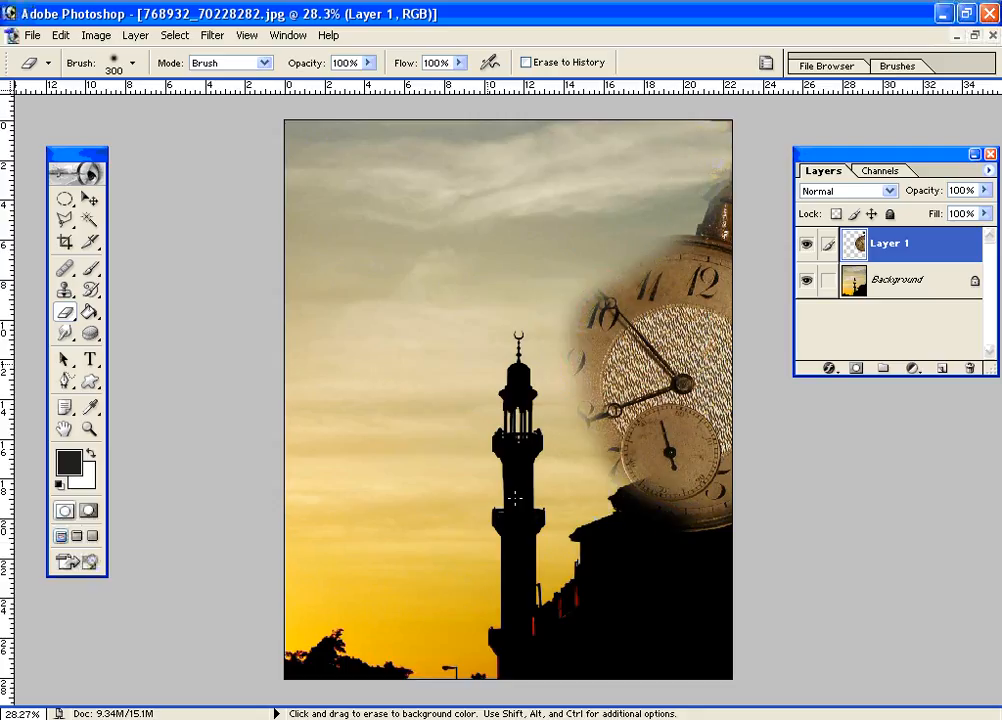
pyautogui.moveTo(750, 498)
pyautogui.mouseDown()
pyautogui.moveTo(682, 503)
pyautogui.moveTo(760, 474)
pyautogui.moveTo(698, 492)
pyautogui.mouseUp()
pyautogui.moveTo(748, 442)
pyautogui.mouseDown()
pyautogui.moveTo(728, 190)
pyautogui.moveTo(700, 230)
pyautogui.moveTo(722, 604)
pyautogui.mouseUp()
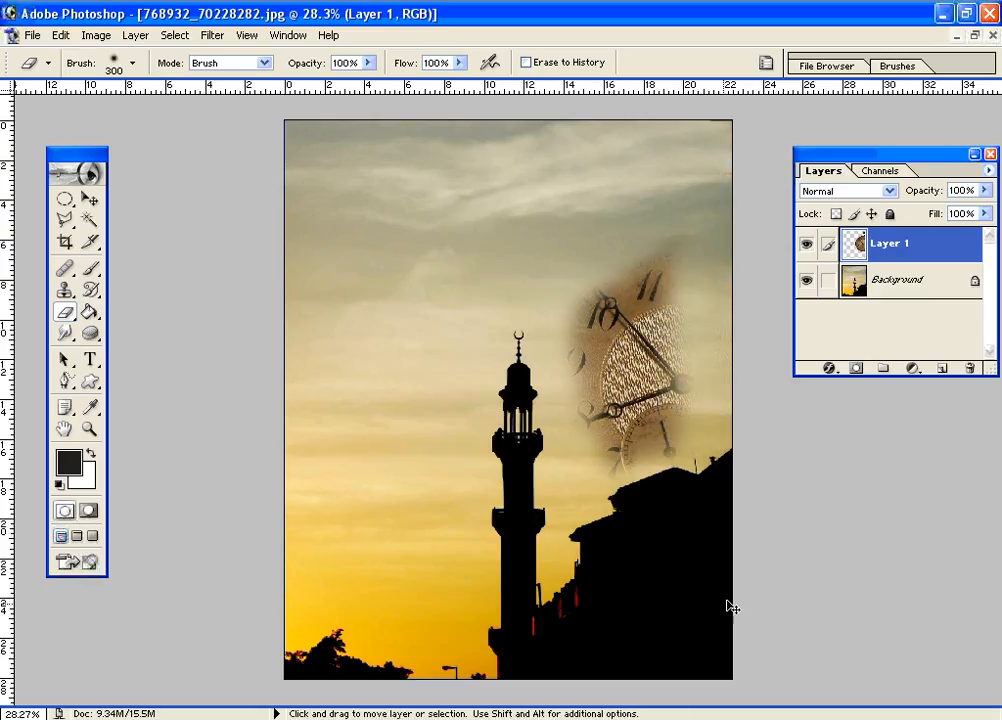
pyautogui.hotkey('ctrl', 'alt', 'z')
pyautogui.hotkey('ctrl', 'alt', 'z')
pyautogui.hotkey('ctrl', 'alt', 'z')
pyautogui.hotkey('ctrl', 'alt', 'z')
pyautogui.hotkey('ctrl', 'alt', 'z')
pyautogui.hotkey('ctrl', 'alt', 'z')
pyautogui.hotkey('ctrl', 'alt', 'z')
# Erase the watch's lower and left rim and its ring with the soft 300 px Eraser, blending the dial into the sky and building.
pyautogui.moveTo(655, 530); pyautogui.dragTo(470, 385)
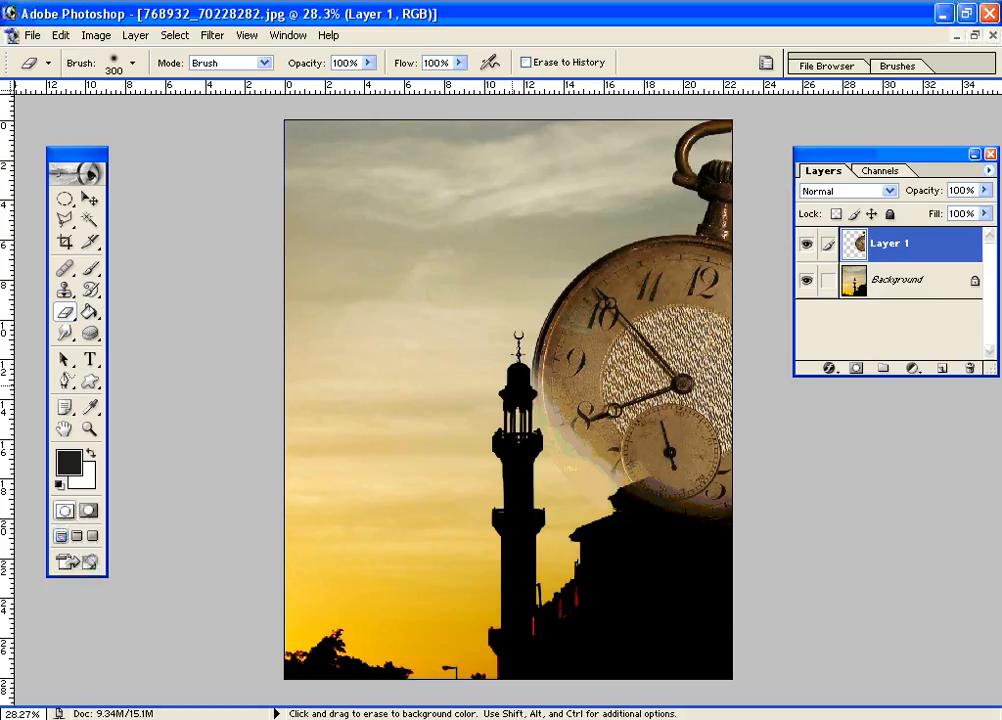
pyautogui.moveTo(523, 343)
pyautogui.mouseDown()
pyautogui.moveTo(566, 259)
pyautogui.moveTo(715, 106)
pyautogui.moveTo(673, 166)
pyautogui.moveTo(737, 169)
pyautogui.mouseUp()
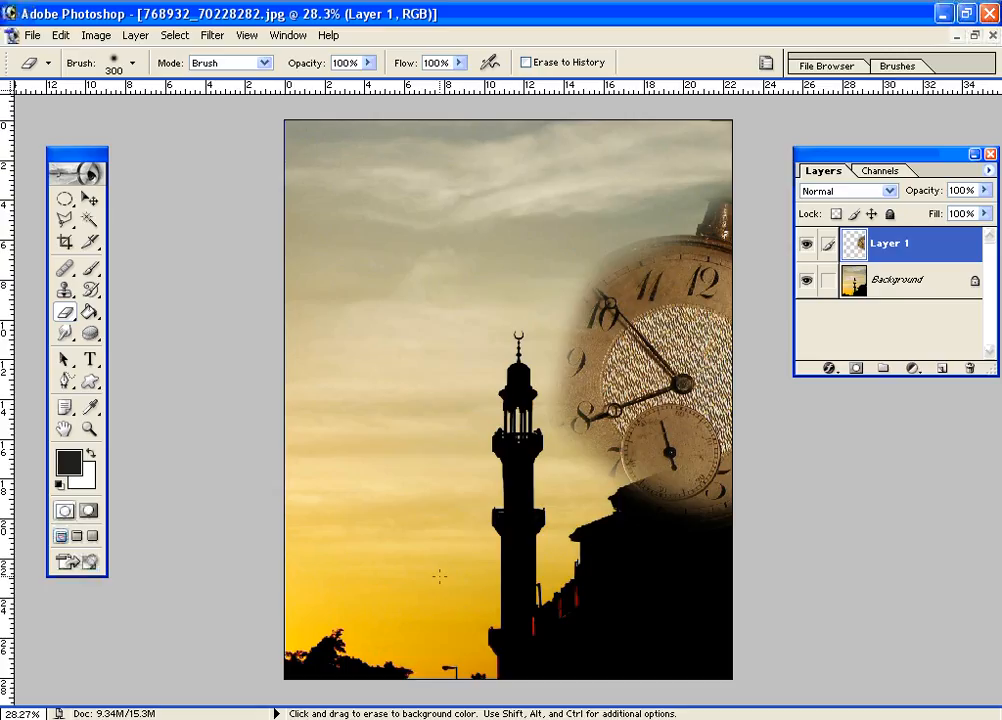
# Bring up the dialog for opening another image file.
pyautogui.hotkey('ctrl', 'o')
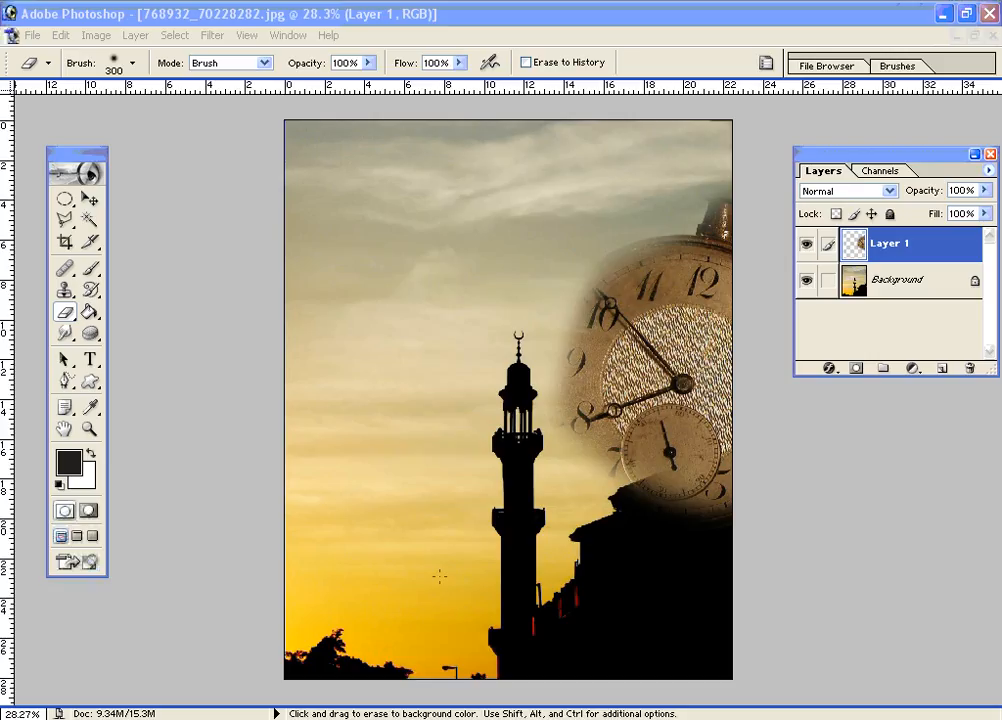